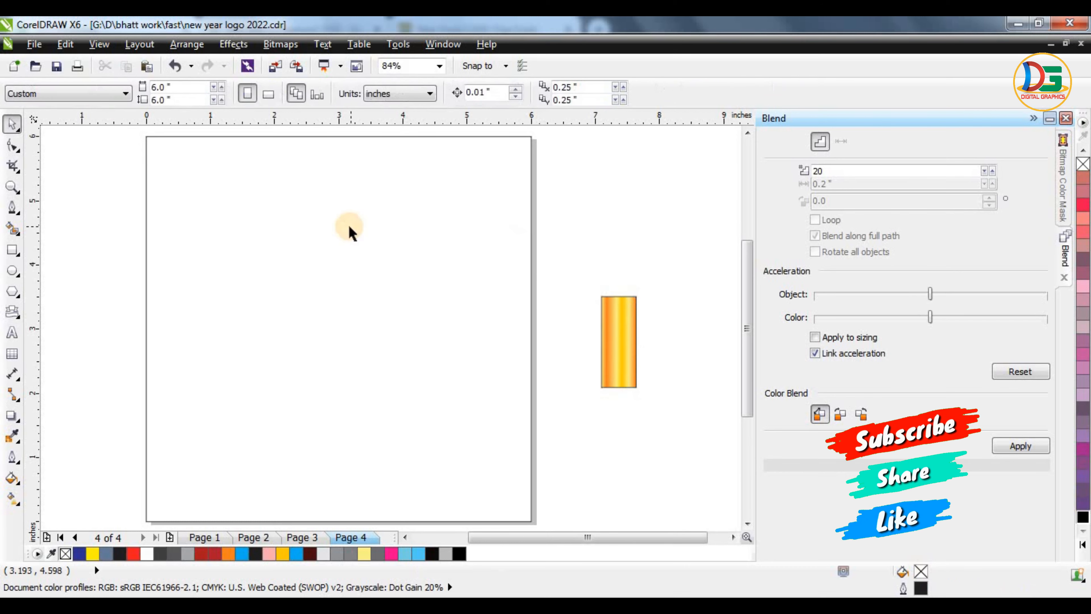
# - Add the artistic text "New" near the middle of the page
pyautogui.press('F8')
pyautogui.click(426, 303)
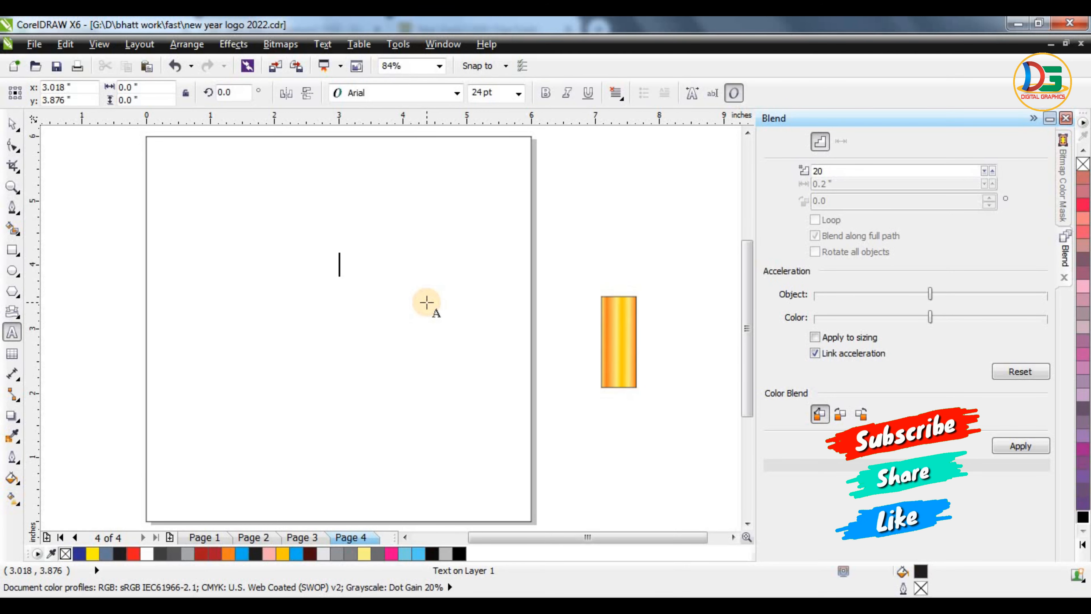
pyautogui.write('New')
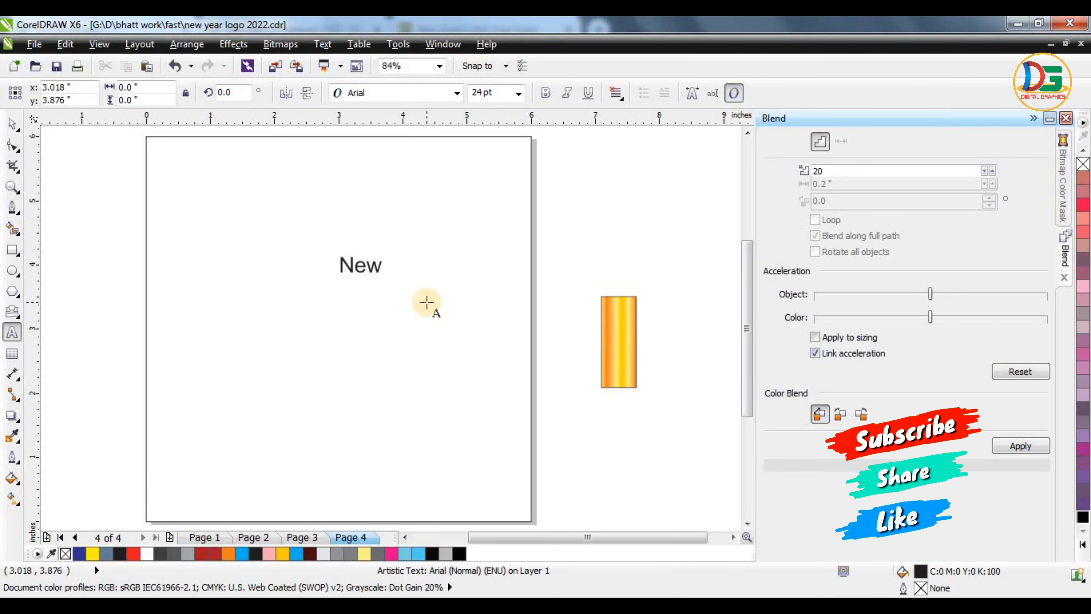
pyautogui.click(12, 124)
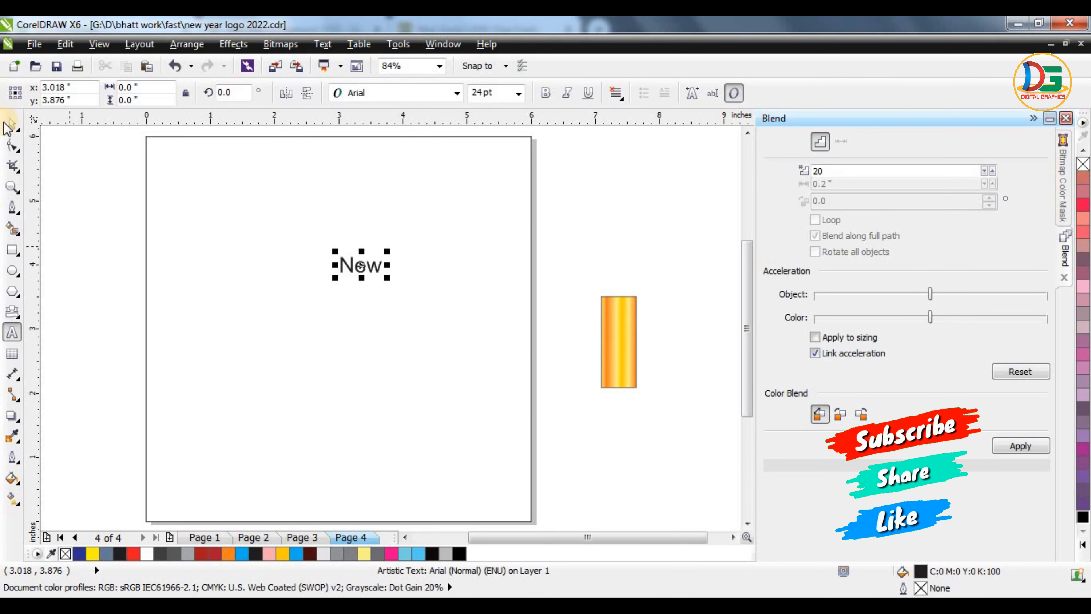
# - Set the "New" text's font to Mark Tyler and enlarge it to about 4.12 by 1.88 inches
pyautogui.click(388, 93)
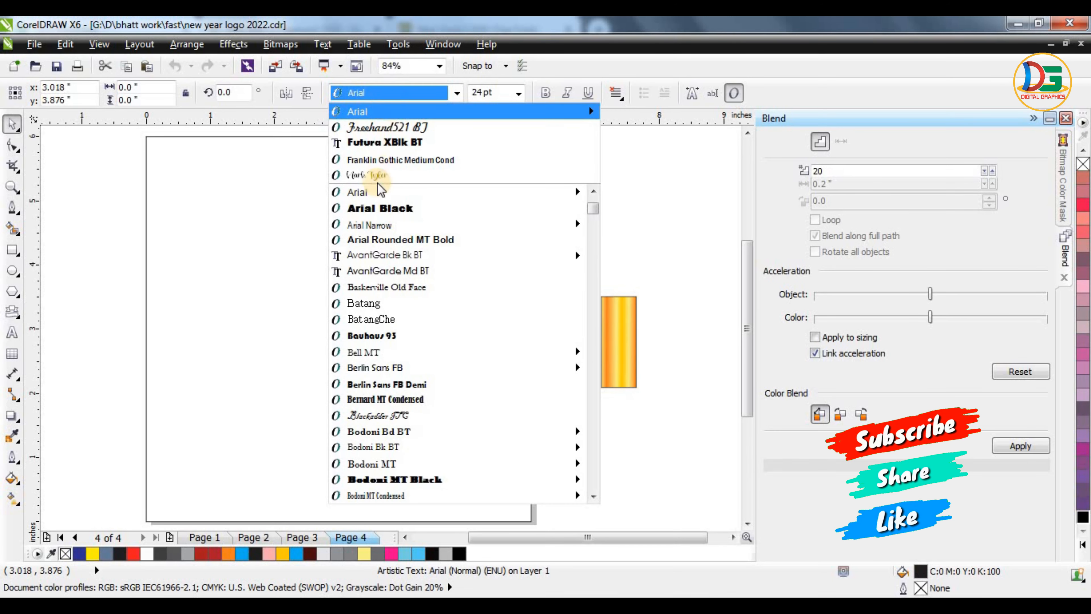
pyautogui.click(363, 175)
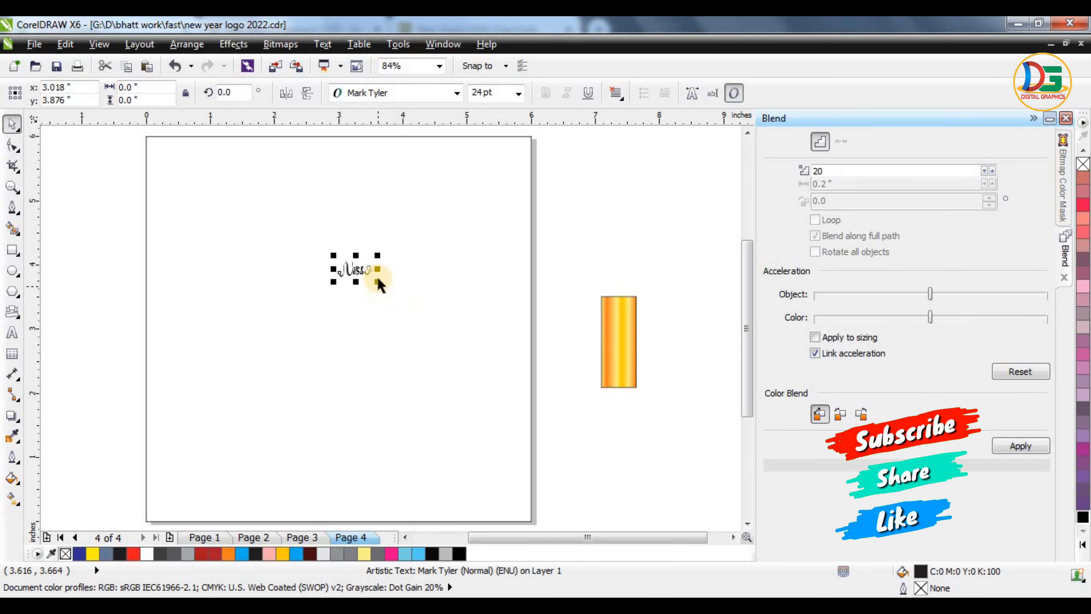
pyautogui.moveTo(379, 285); pyautogui.dragTo(494, 334)
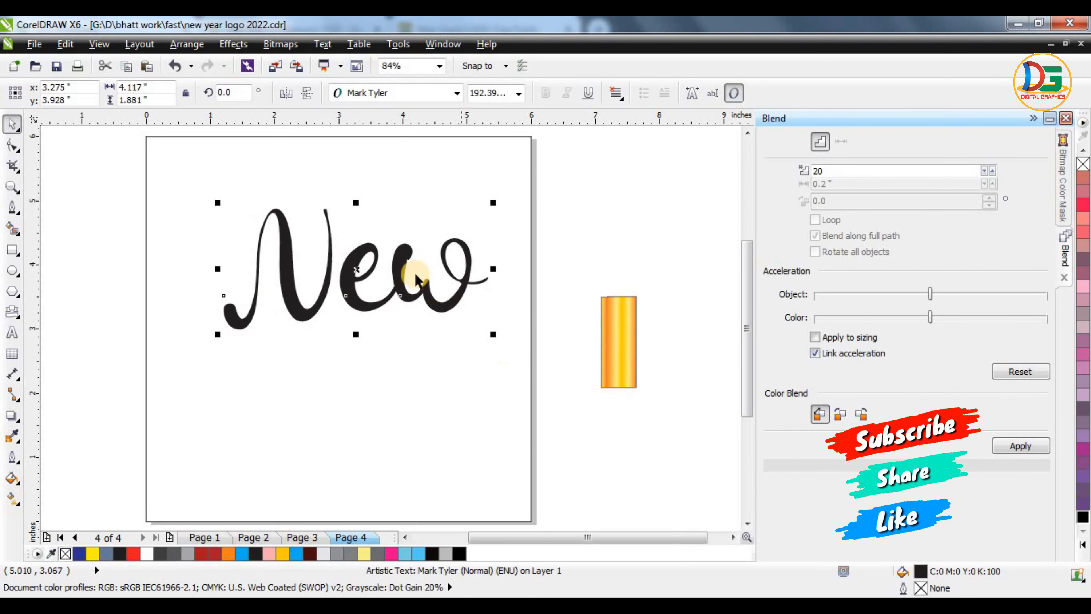
# - Duplicate the "New" text directly below the original and change the copy's wording to "Year"
pyautogui.moveTo(401, 270); pyautogui.dragTo(379, 356)
pyautogui.rightClick(380, 357)
pyautogui.press('F8')
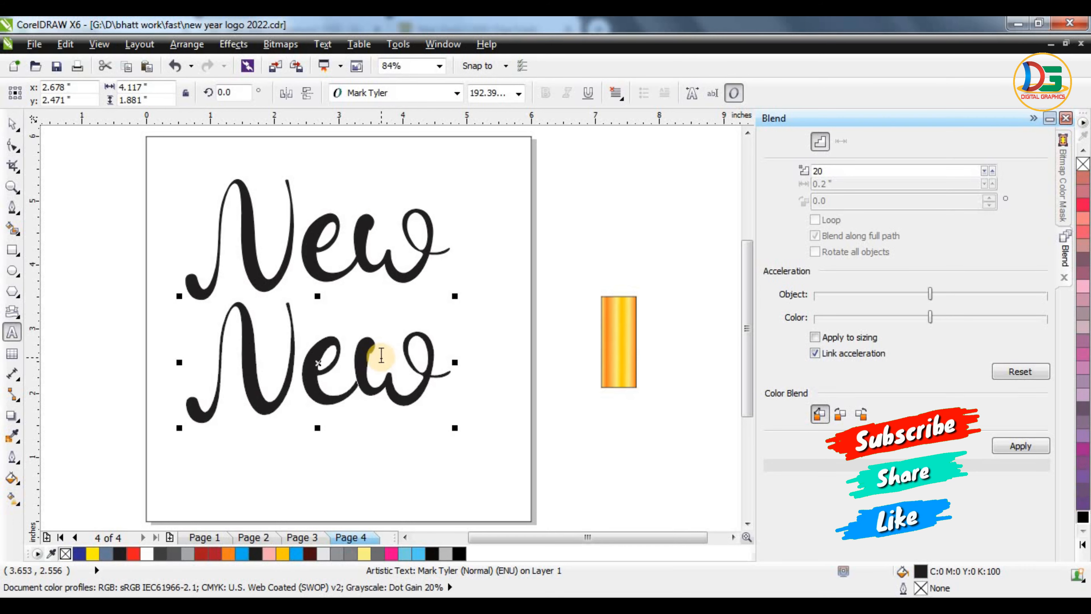
pyautogui.hotkey('ctrl', 'a')
pyautogui.write('Year')
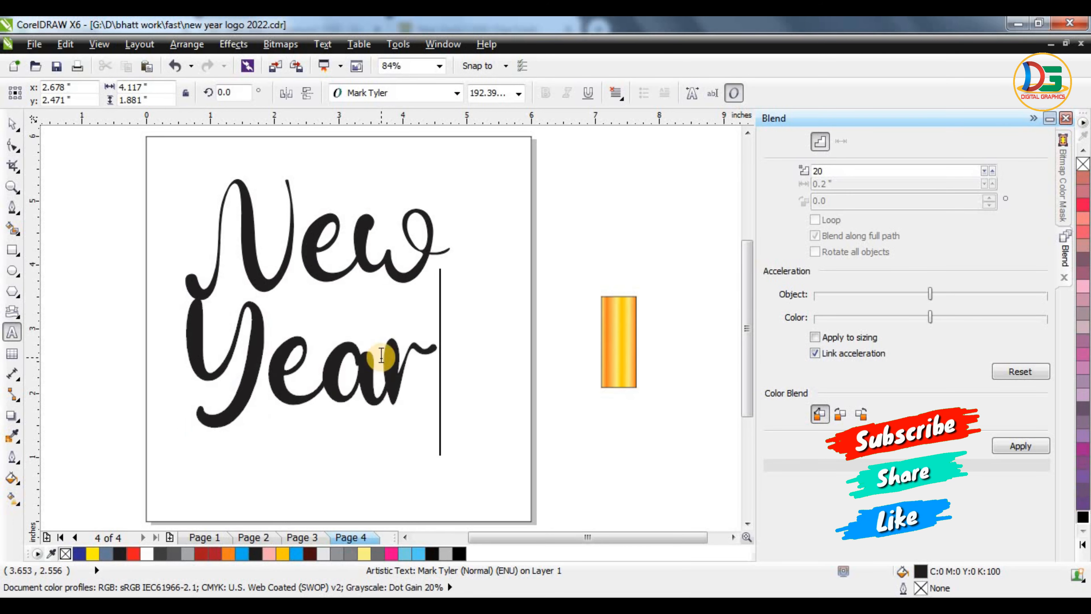
pyautogui.click(12, 124)
# - Move "Year" slightly right and down and enlarge it to about 4.65 by 2.41 inches
pyautogui.click(236, 358)
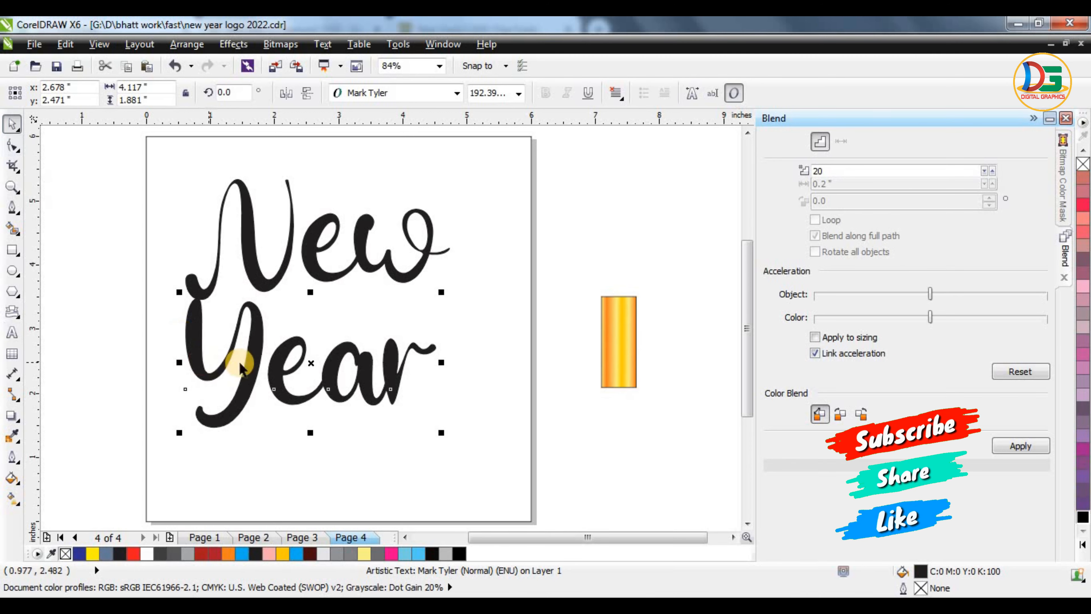
pyautogui.moveTo(268, 364); pyautogui.dragTo(309, 381)
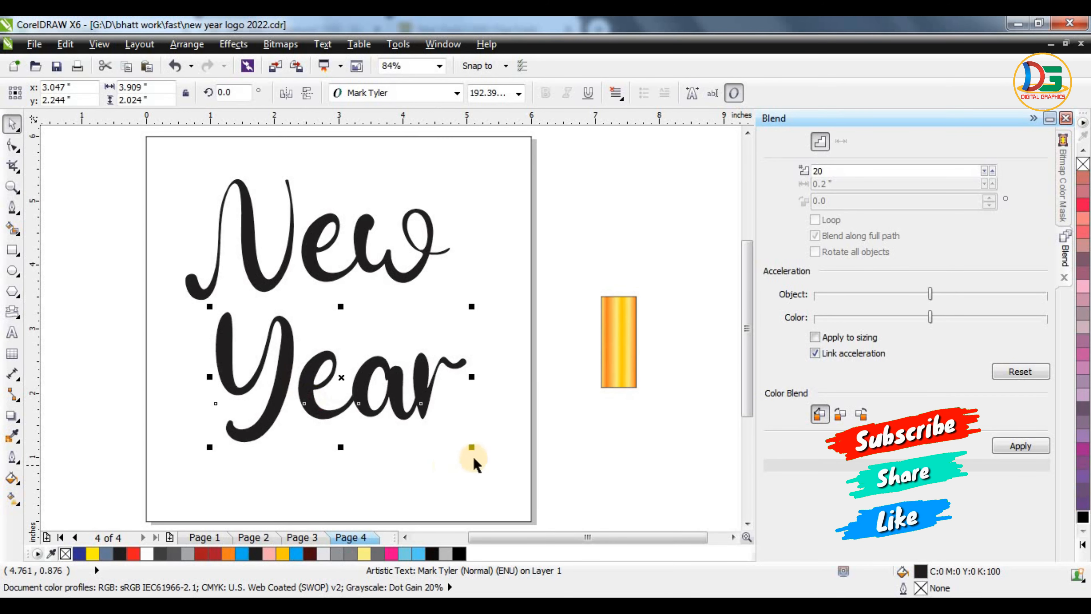
pyautogui.moveTo(474, 450); pyautogui.dragTo(523, 492)
# - Shift the letter Y of "Year" with the Shape tool to about -3% horizontally and -17% vertically
pyautogui.scroll(-2, 365, 331)
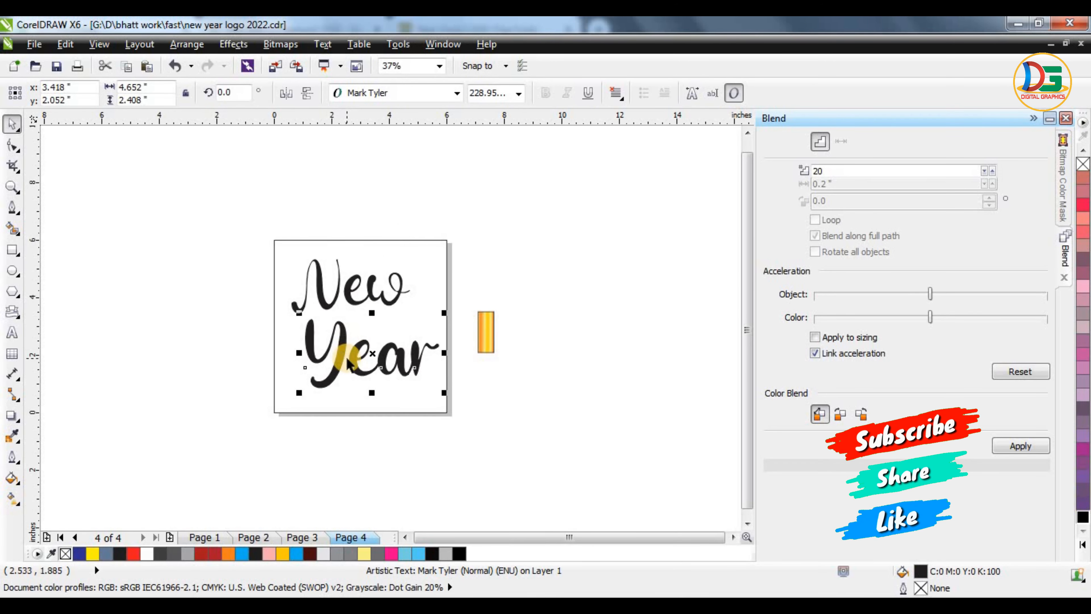
pyautogui.scroll(2, 349, 363)
pyautogui.click(15, 149)
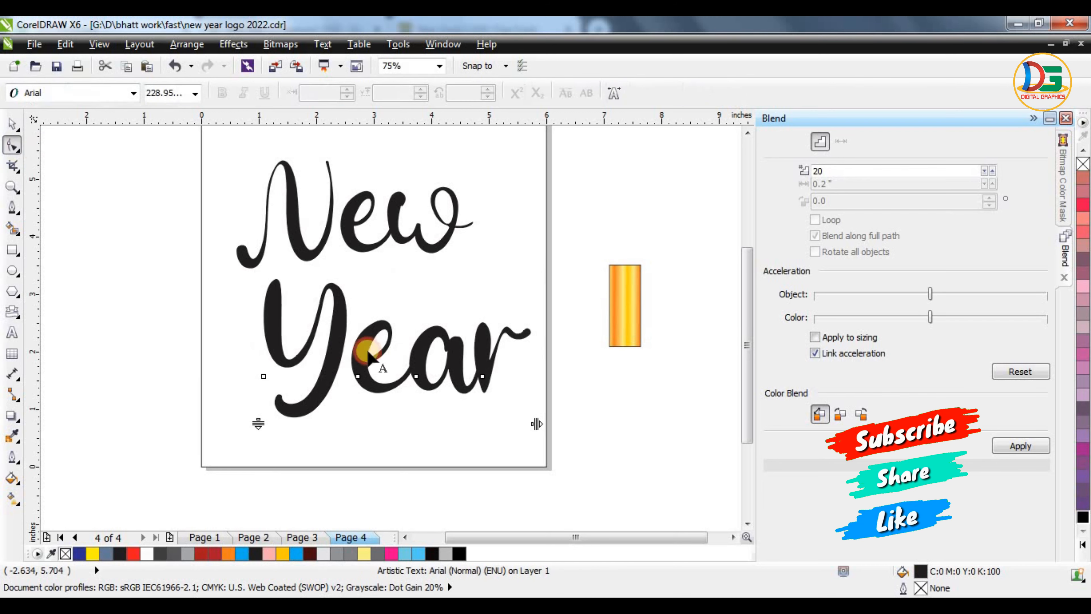
pyautogui.click(304, 411)
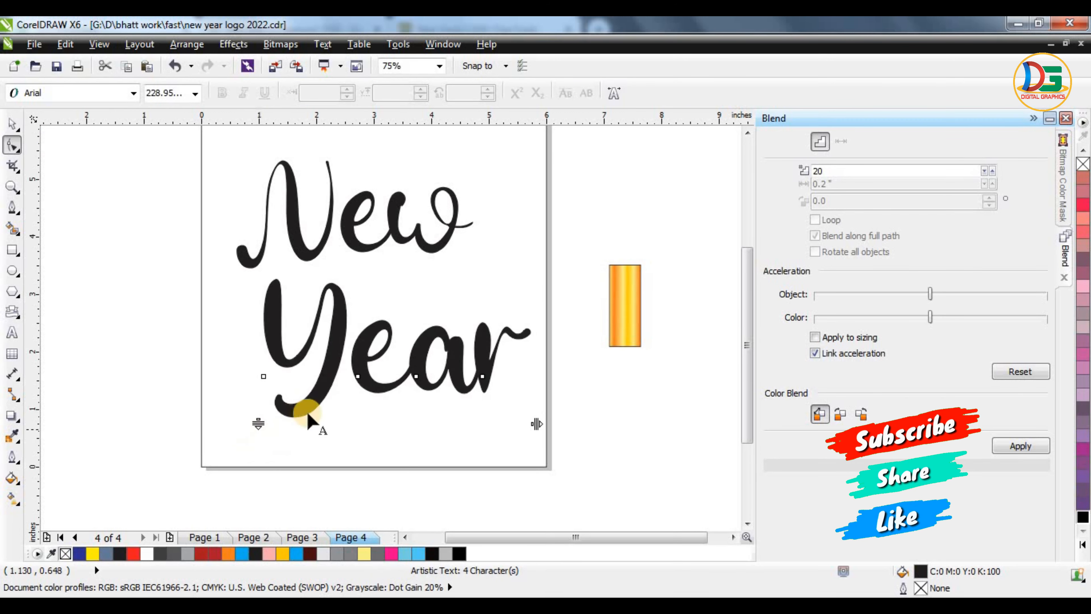
pyautogui.moveTo(264, 375); pyautogui.dragTo(258, 407)
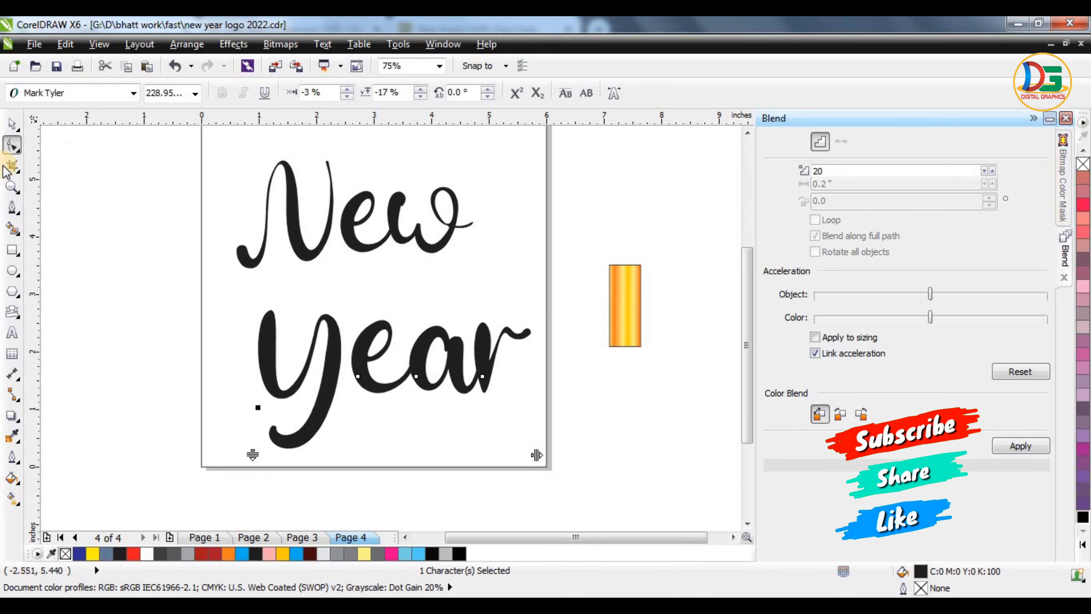
# - Move "Year" up and to the left so it sits close beneath "New"
pyautogui.click(12, 124)
pyautogui.moveTo(396, 340); pyautogui.dragTo(371, 308)
pyautogui.click(568, 181)
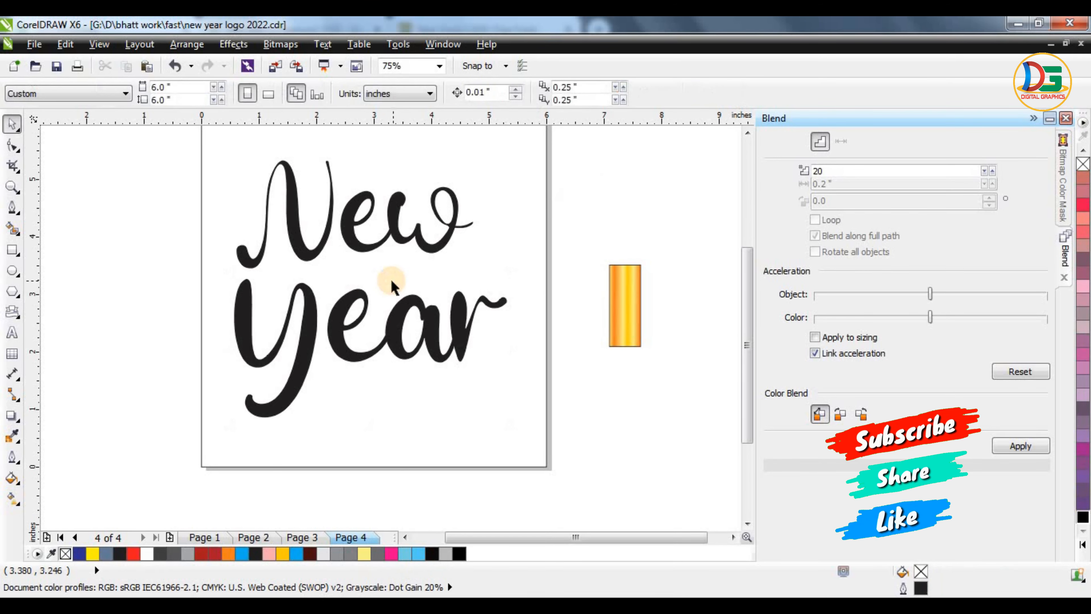
# - Raise the letter N of "New" slightly with the Shape tool, shifting it about 1% horizontally and 5% vertically
pyautogui.scroll(-2, 382, 214)
pyautogui.scroll(2, 378, 225)
pyautogui.click(366, 284)
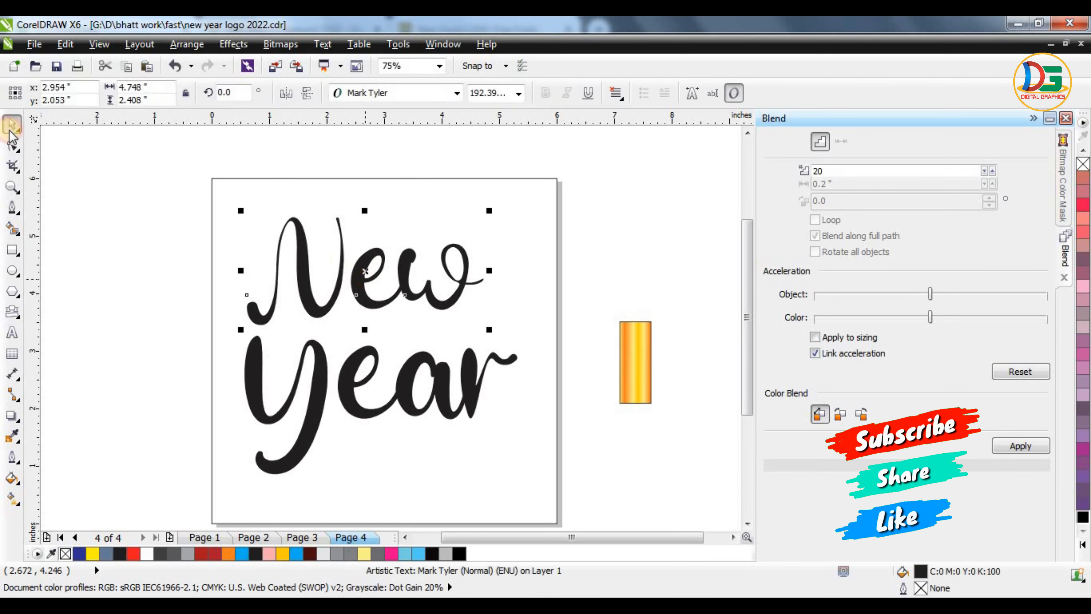
pyautogui.click(14, 145)
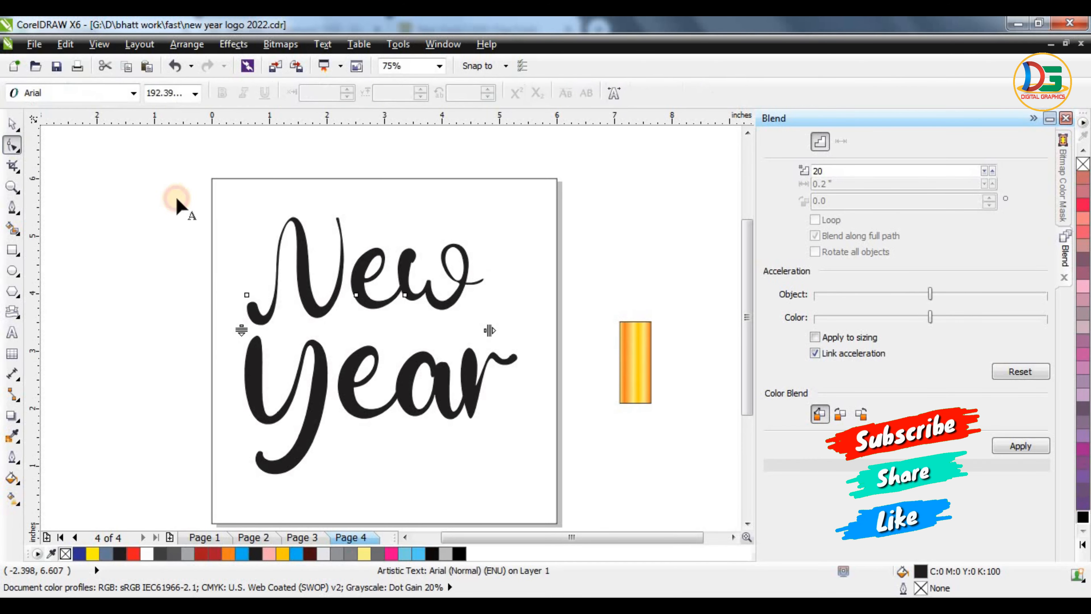
pyautogui.click(246, 295)
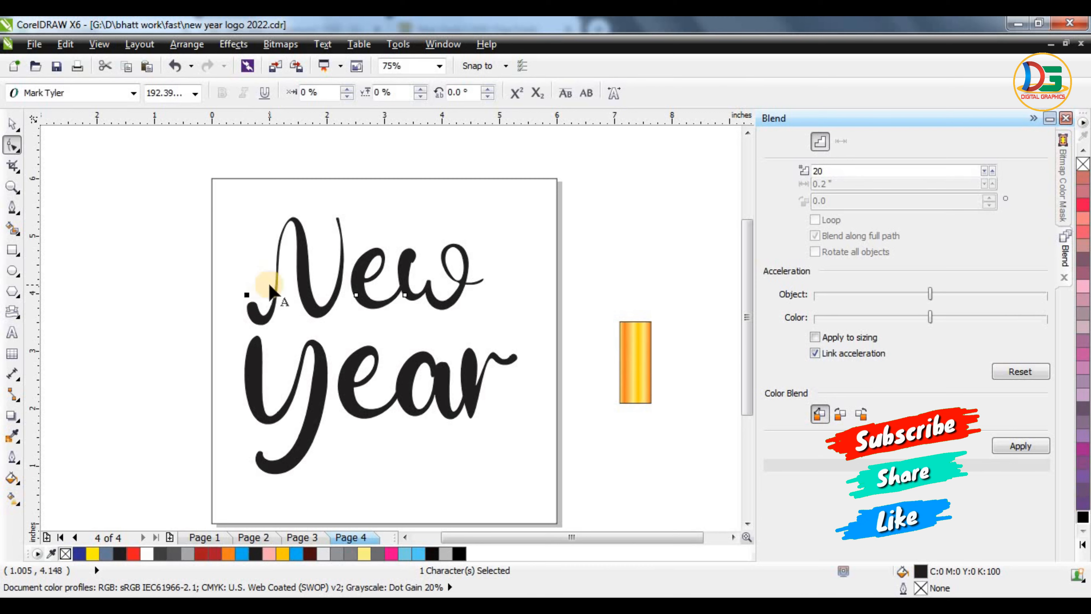
pyautogui.scroll(2, 266, 290)
pyautogui.moveTo(224, 304); pyautogui.dragTo(227, 288)
pyautogui.scroll(-2, 226, 288)
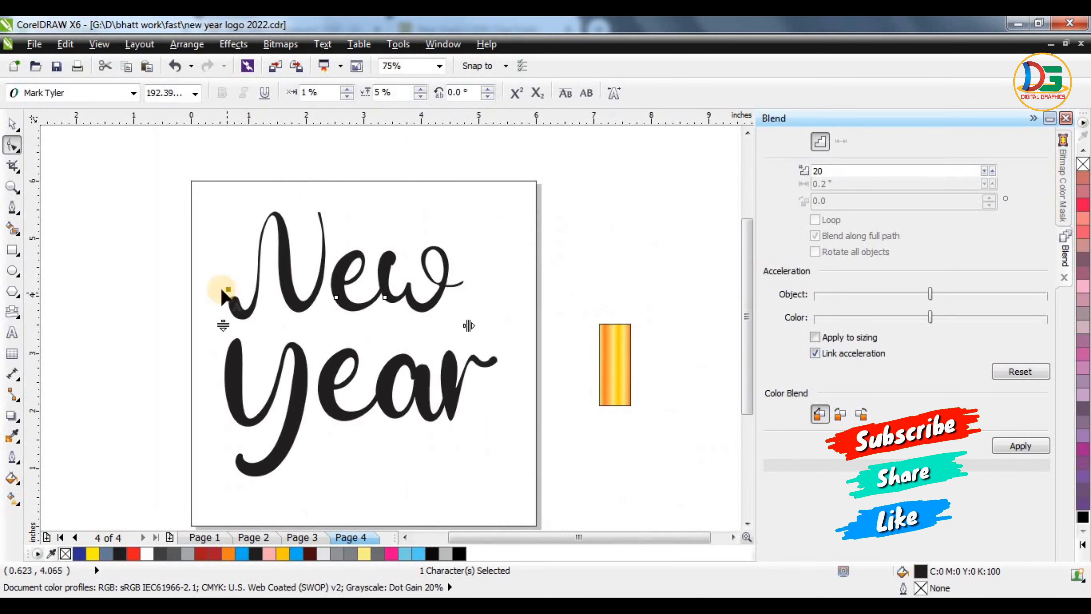
# - Select both words and skew them horizontally so they slant to the right, about 4.88 inches wide overall
pyautogui.click(12, 134)
pyautogui.moveTo(164, 169); pyautogui.dragTo(526, 503)
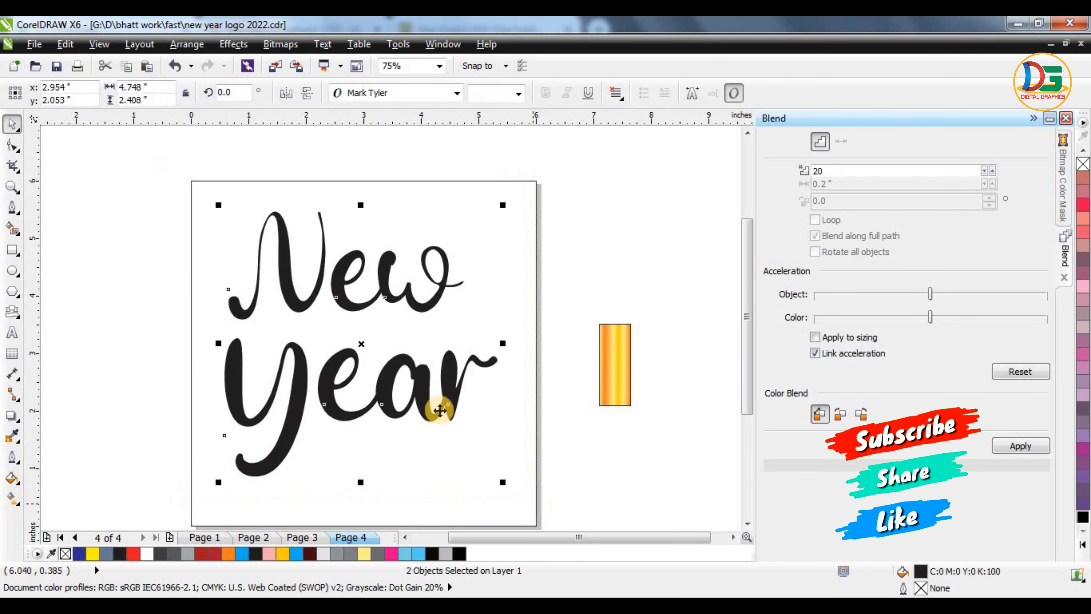
pyautogui.click(360, 196)
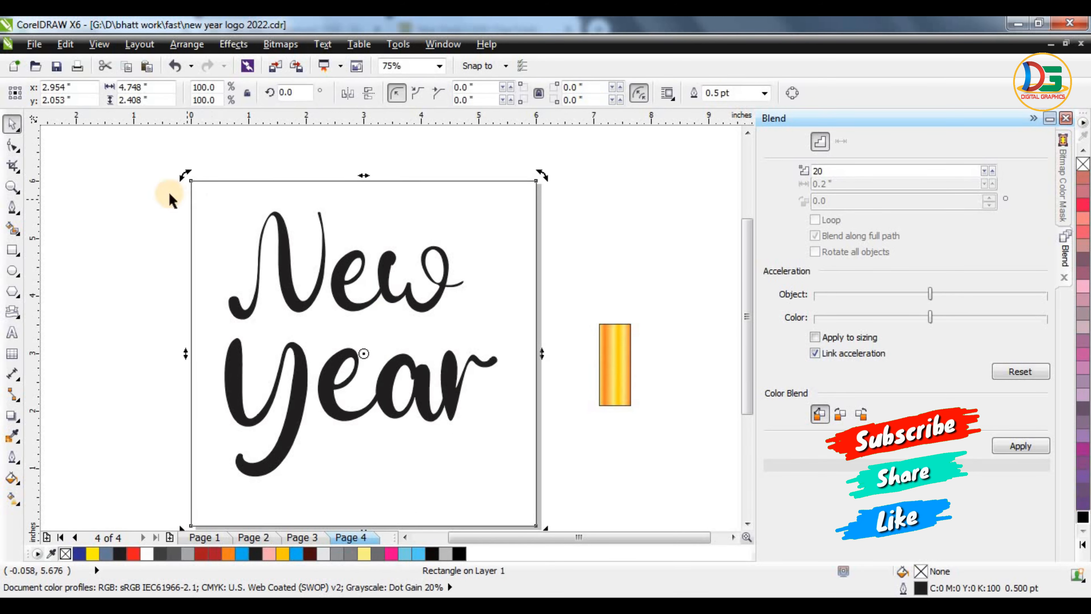
pyautogui.moveTo(171, 198); pyautogui.dragTo(511, 464)
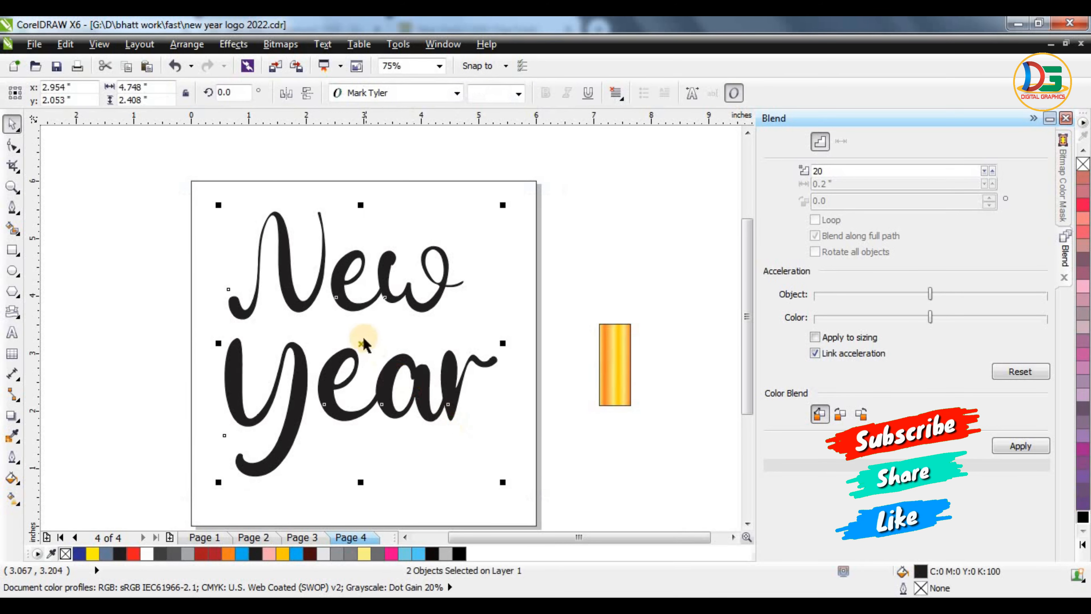
pyautogui.click(365, 304)
pyautogui.moveTo(359, 208); pyautogui.dragTo(397, 225)
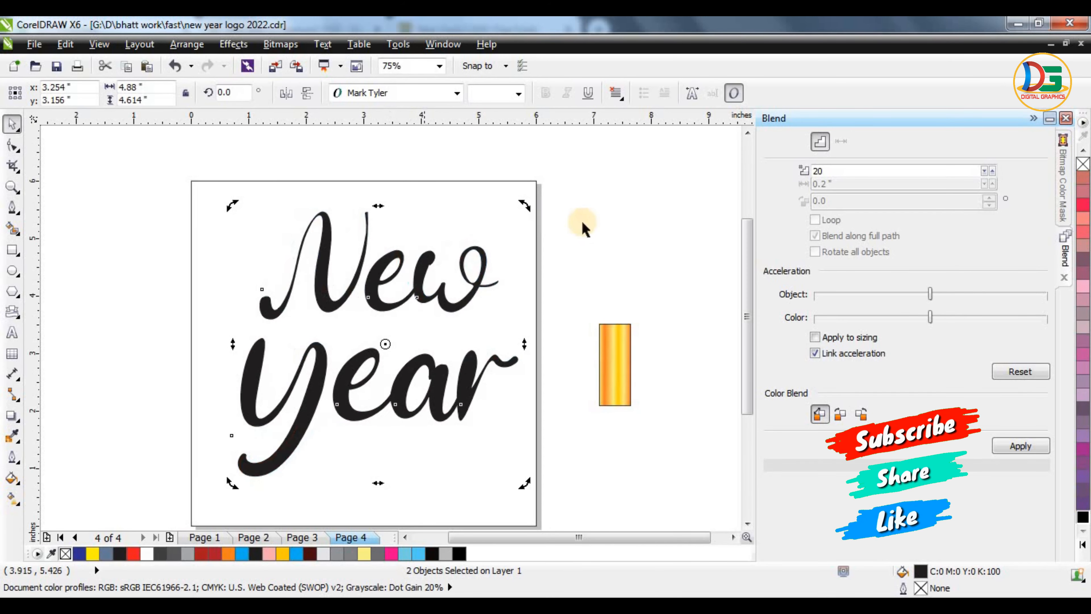
pyautogui.click(584, 227)
pyautogui.scroll(-2, 391, 275)
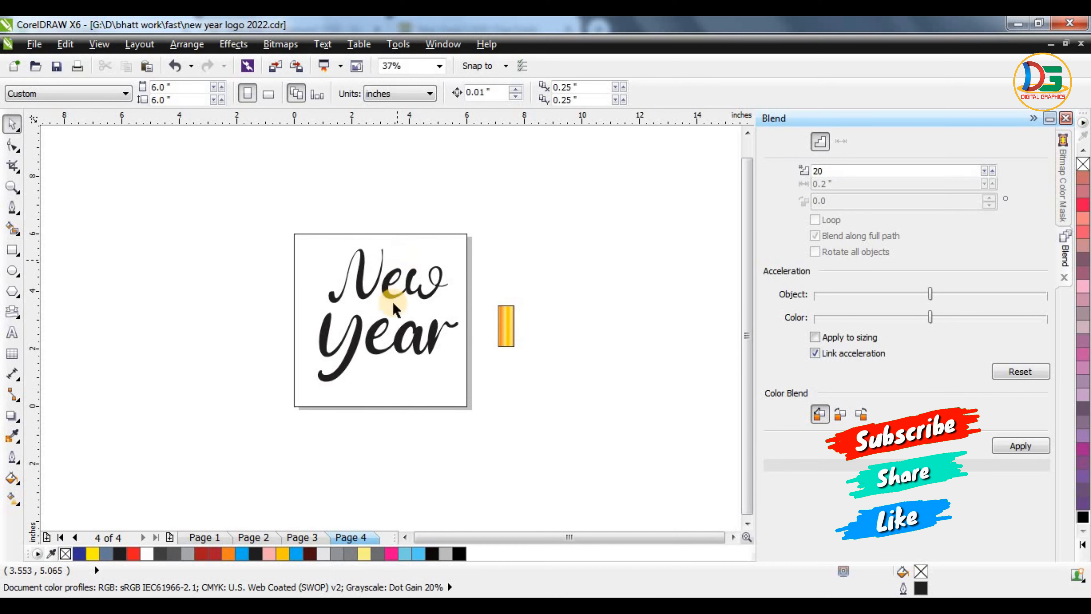
pyautogui.scroll(2, 393, 301)
pyautogui.click(382, 249)
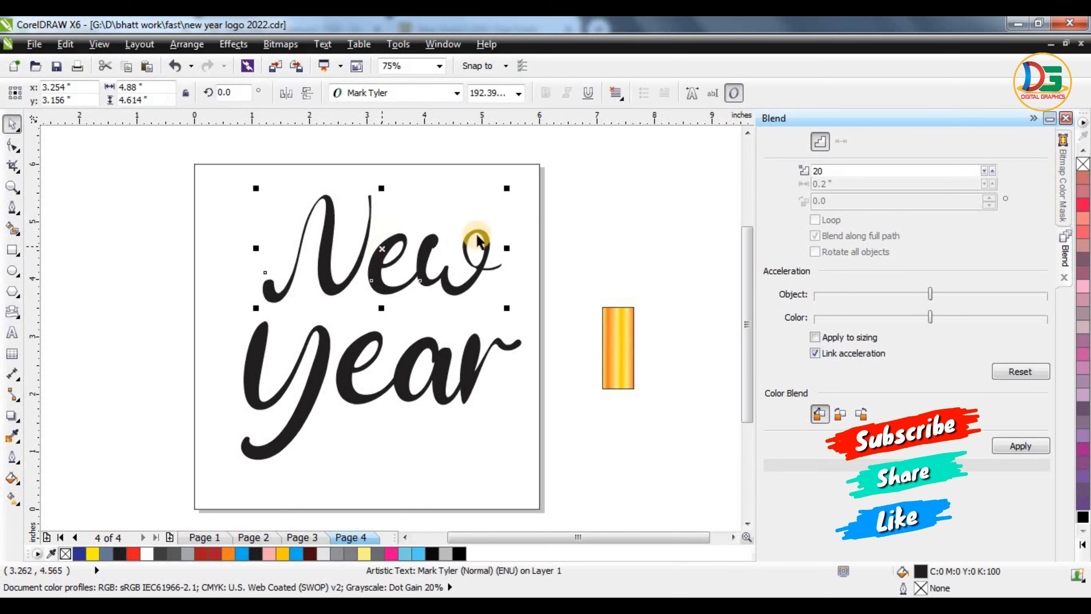
pyautogui.click(533, 188)
pyautogui.click(539, 188)
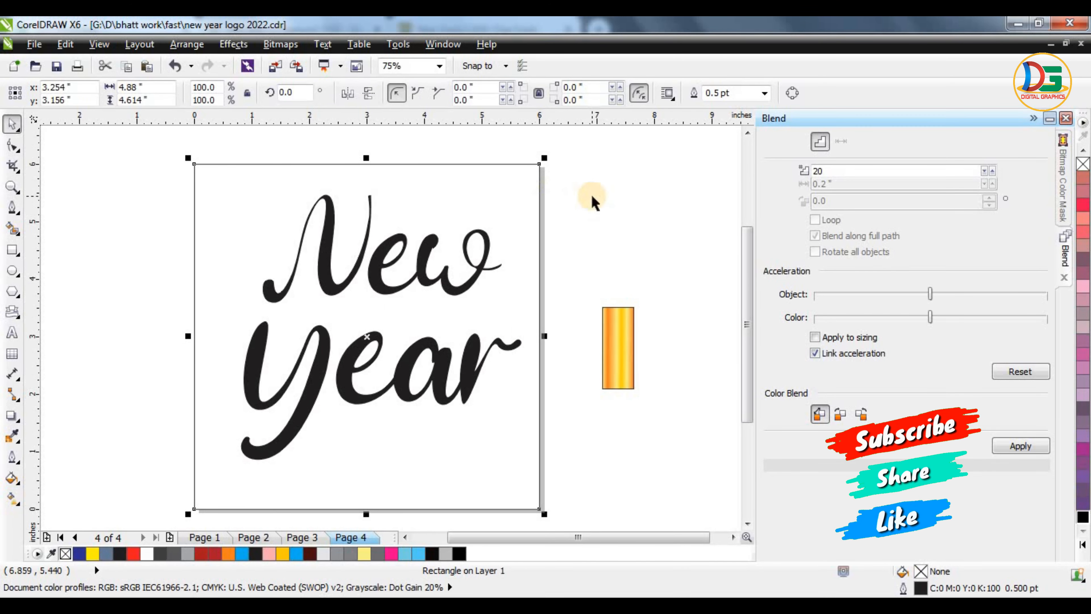
pyautogui.press('g')
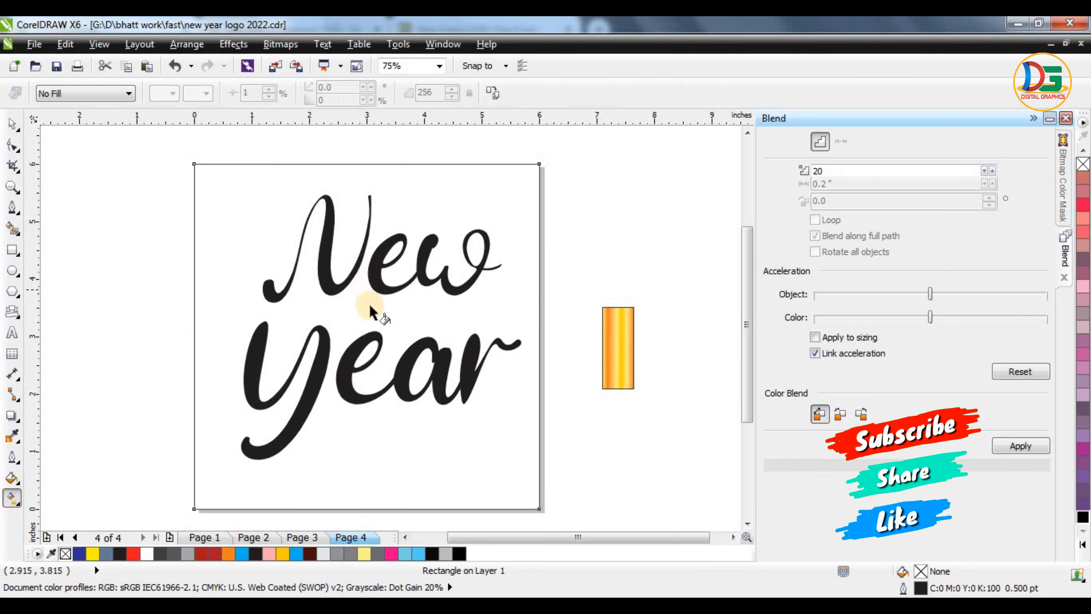
pyautogui.click(13, 124)
# - Fill "New" with the linear orange and yellow gradient copied from the sample rectangle beside the page
pyautogui.click(325, 228)
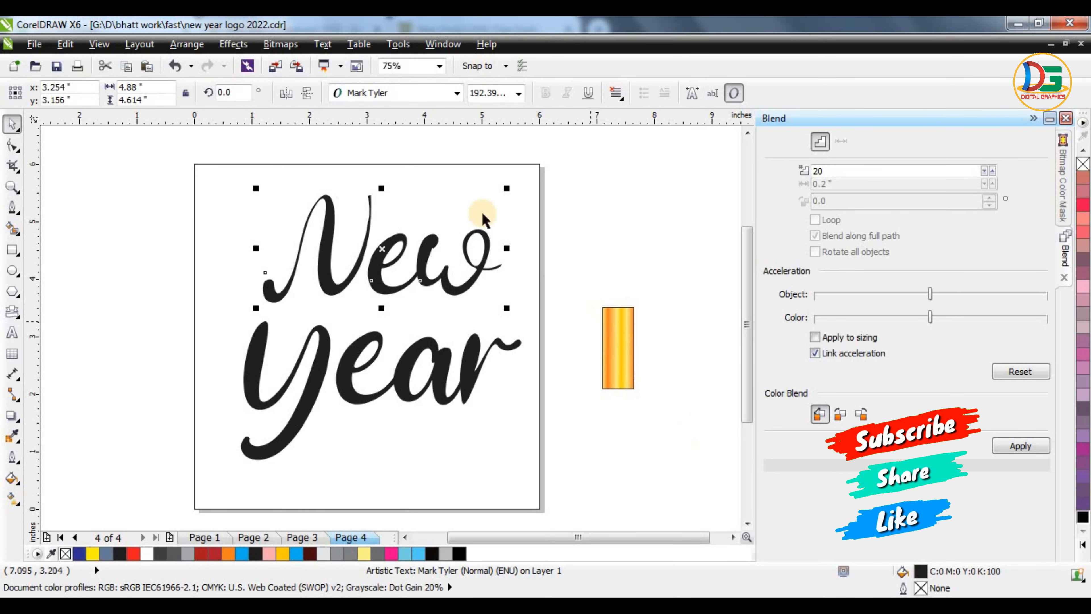
pyautogui.press('g')
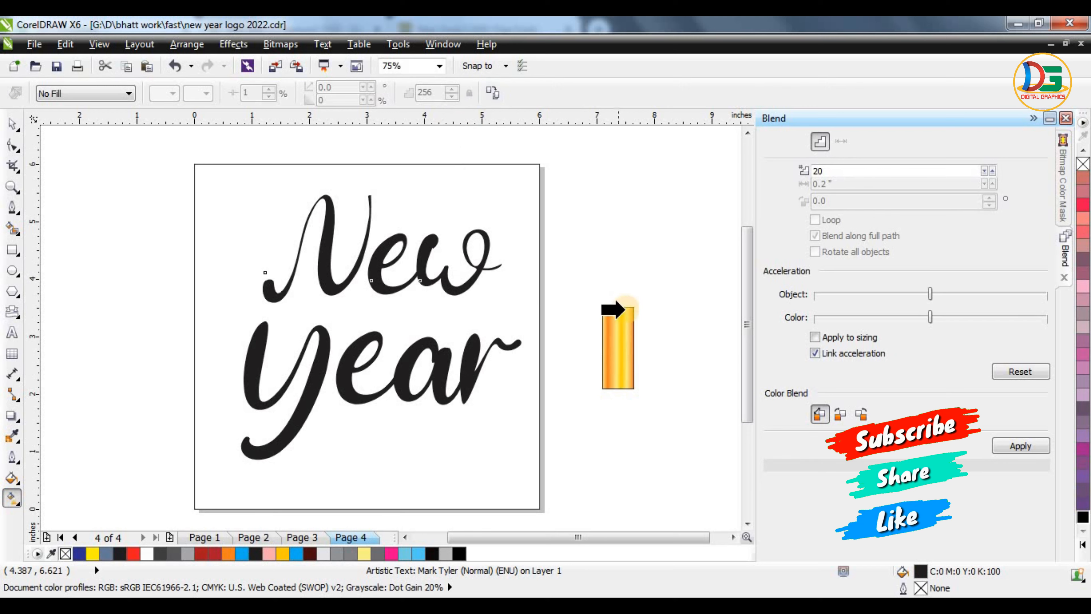
pyautogui.click(626, 321)
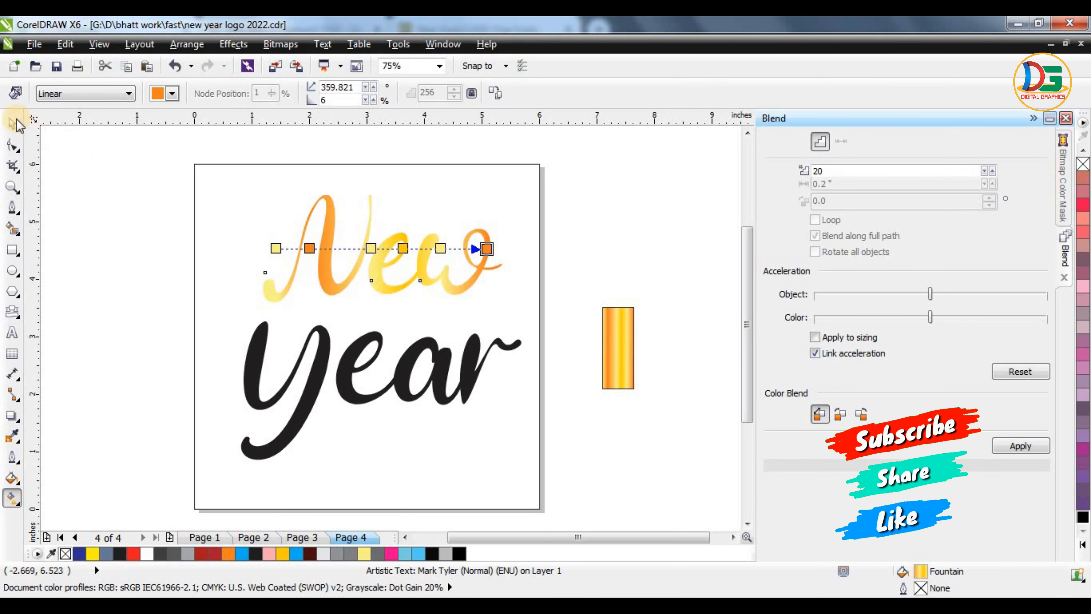
pyautogui.click(14, 123)
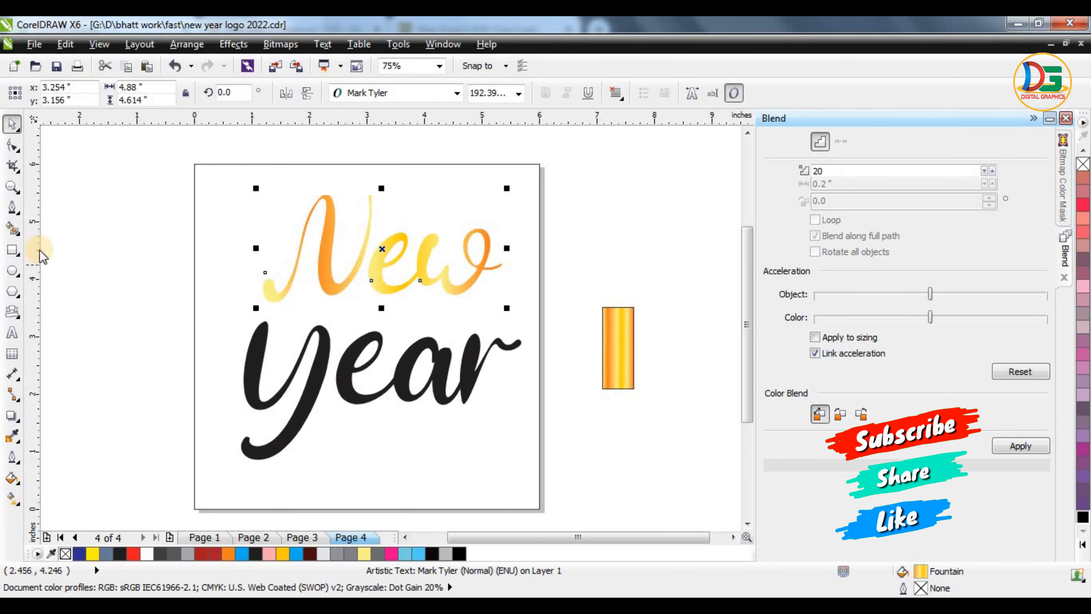
# - Extrude the gradient-filled "New" text downward with the Extrude tool, placing the vanishing point just below the word
pyautogui.click(12, 414)
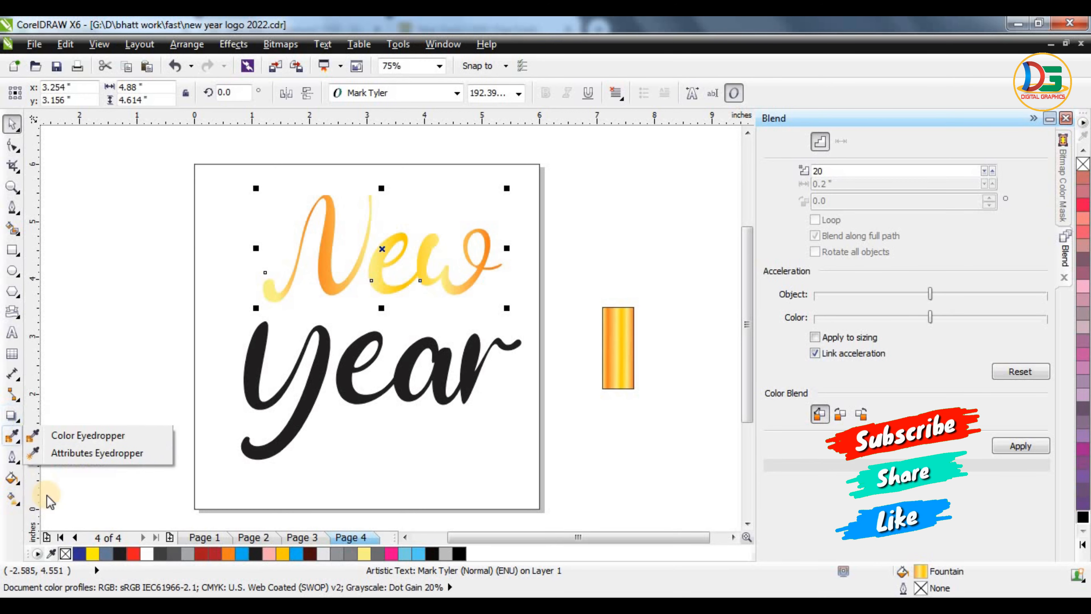
pyautogui.click(67, 502)
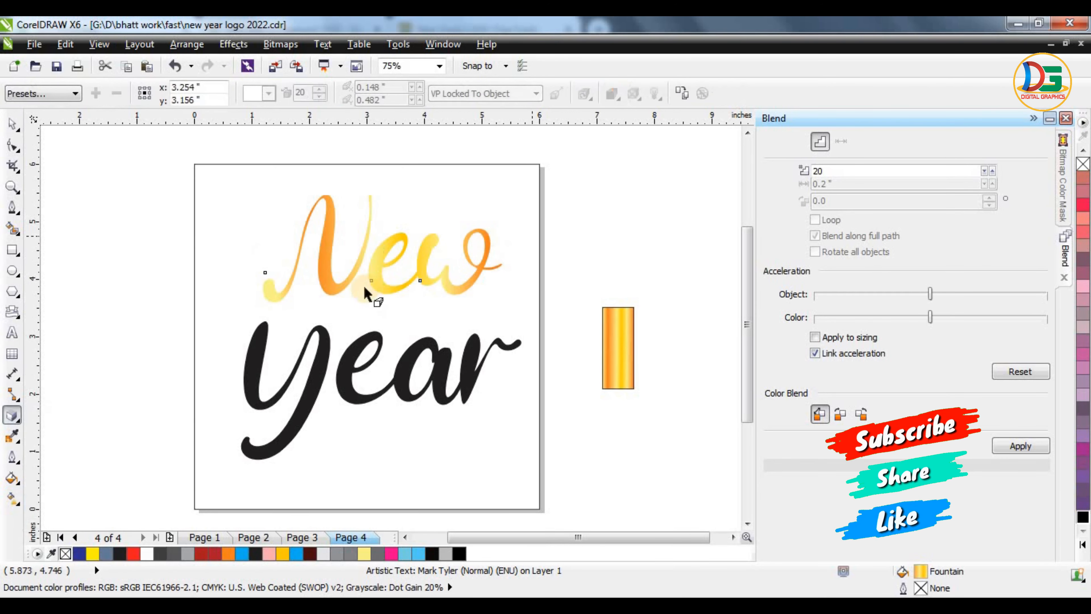
pyautogui.scroll(2, 363, 284)
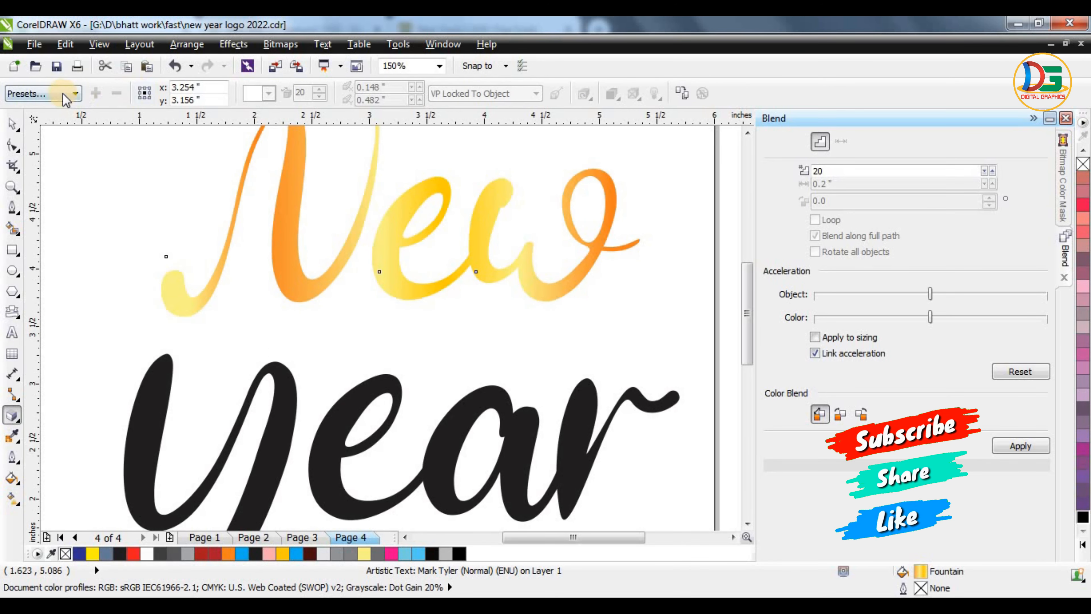
pyautogui.moveTo(385, 278); pyautogui.dragTo(418, 325)
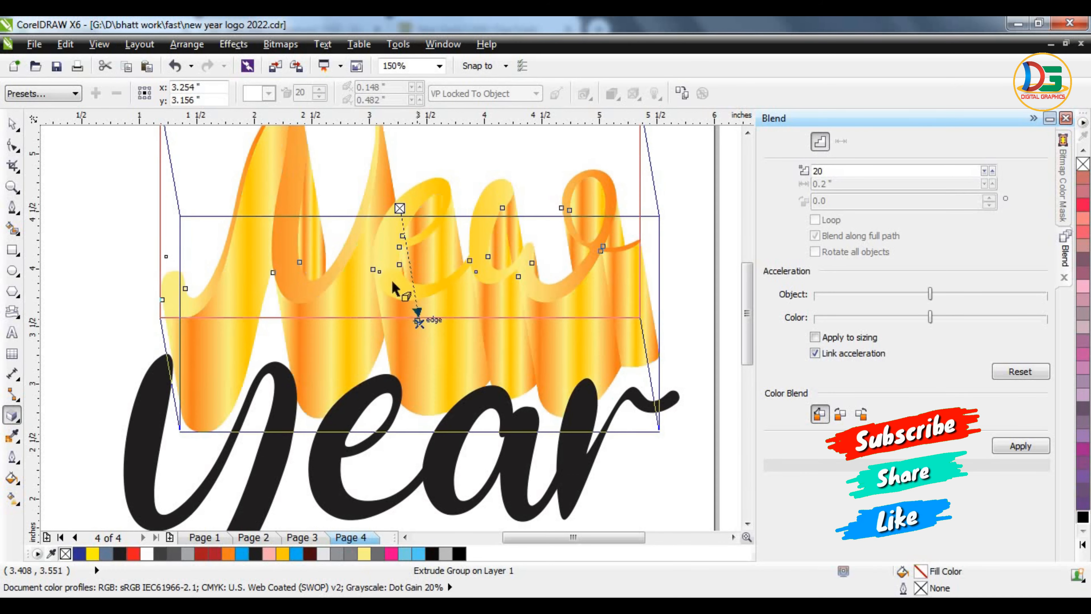
# - Shorten the extrusion of "New" and redirect it toward the upper left by moving its vanishing point close to the word's centre
pyautogui.scroll(-2, 397, 287)
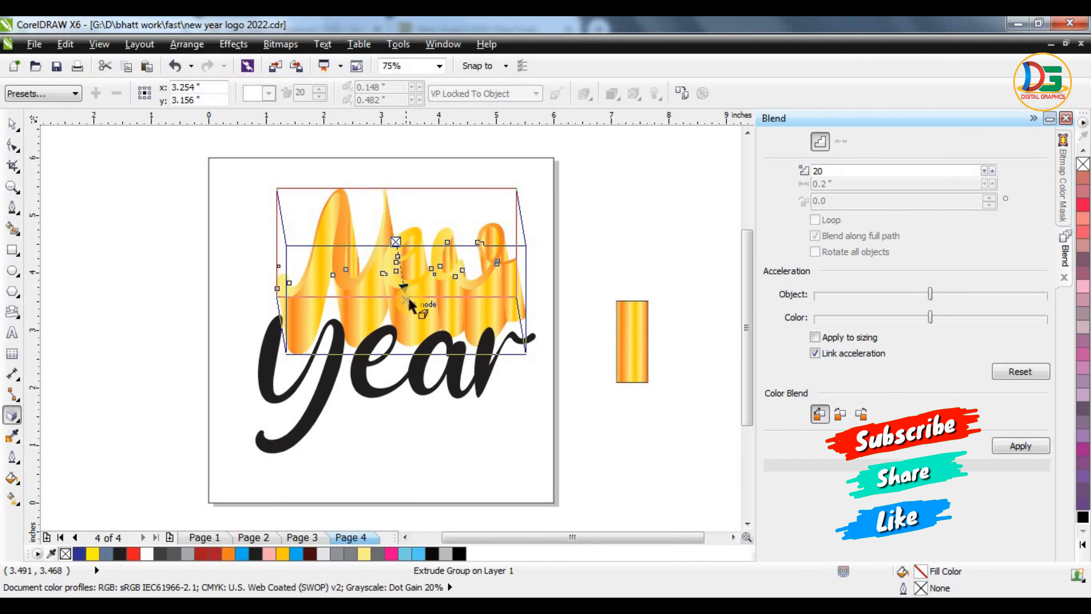
pyautogui.moveTo(406, 301); pyautogui.dragTo(401, 274)
pyautogui.scroll(1, 419, 223)
pyautogui.moveTo(383, 324); pyautogui.dragTo(380, 287)
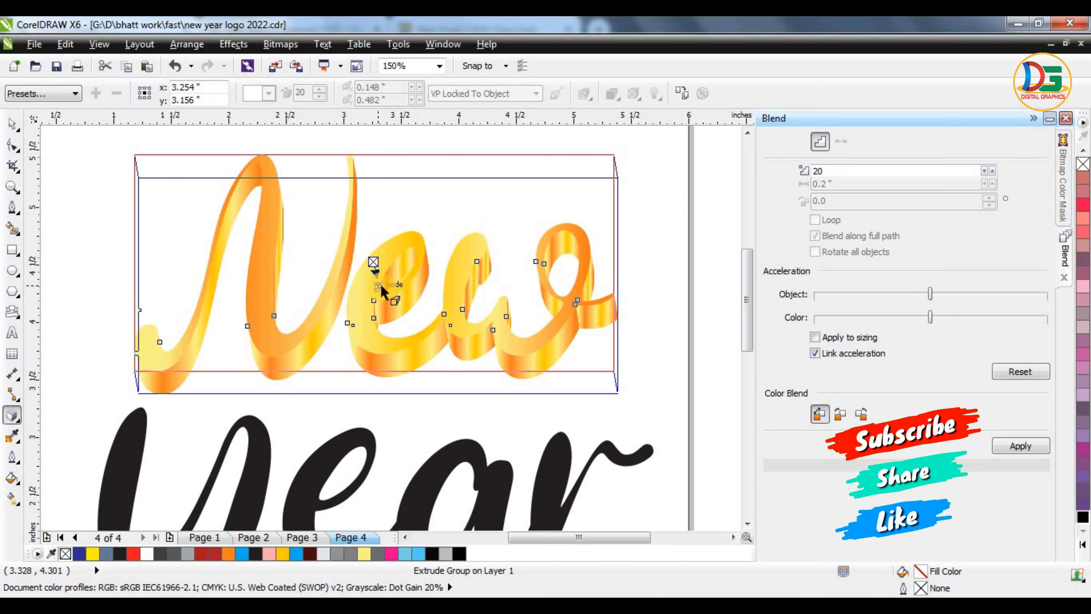
pyautogui.scroll(1, 376, 287)
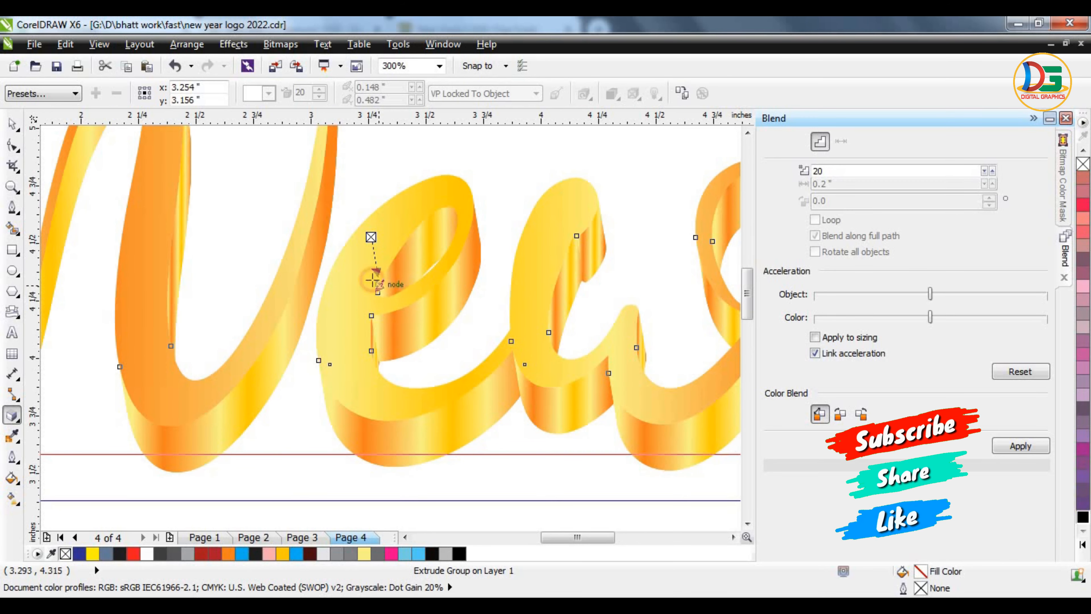
pyautogui.moveTo(372, 280); pyautogui.dragTo(354, 237)
pyautogui.scroll(-1, 367, 275)
pyautogui.scroll(-1, 354, 243)
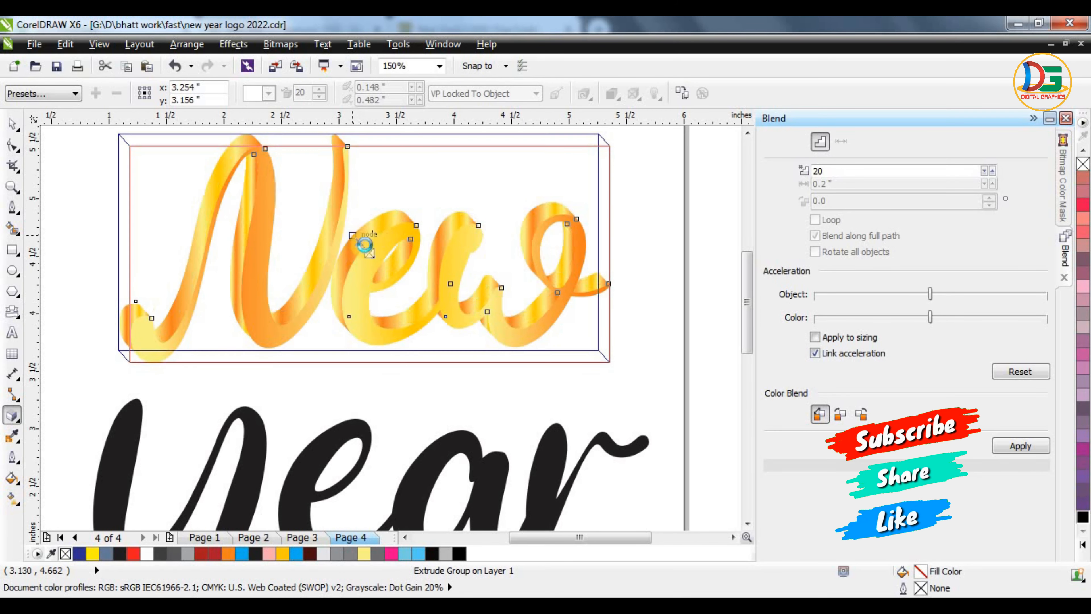
# - Try moving the "New" text and converting it to curves, undoing both changes
pyautogui.click(12, 124)
pyautogui.click(601, 241)
pyautogui.scroll(3, 463, 233)
pyautogui.moveTo(530, 242); pyautogui.dragTo(543, 330)
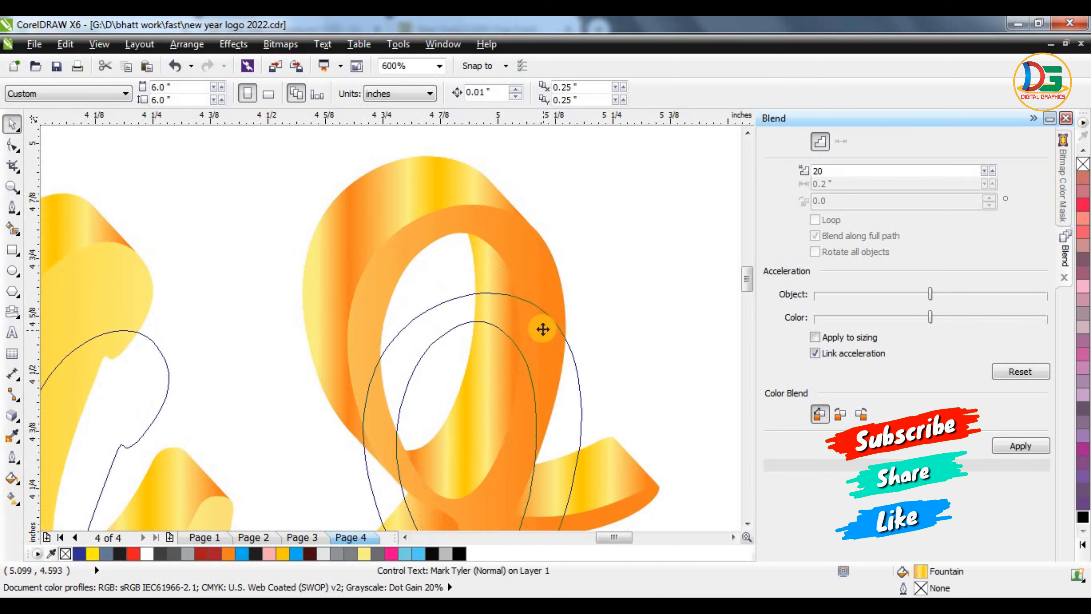
pyautogui.hotkey('ctrl', 'z')
pyautogui.rightClick(530, 326)
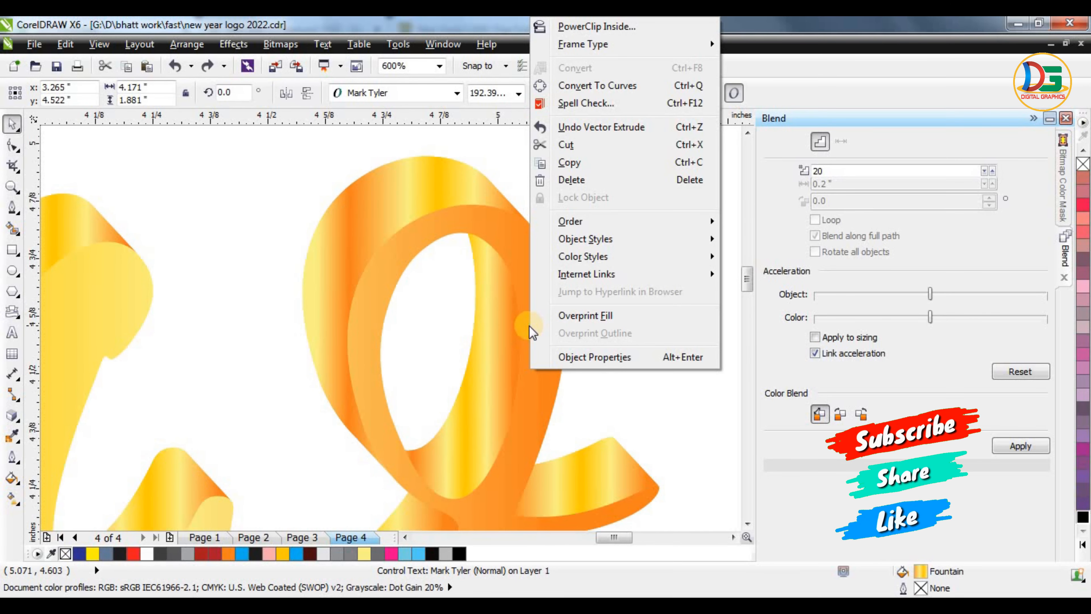
pyautogui.hotkey('ctrl', 'q')
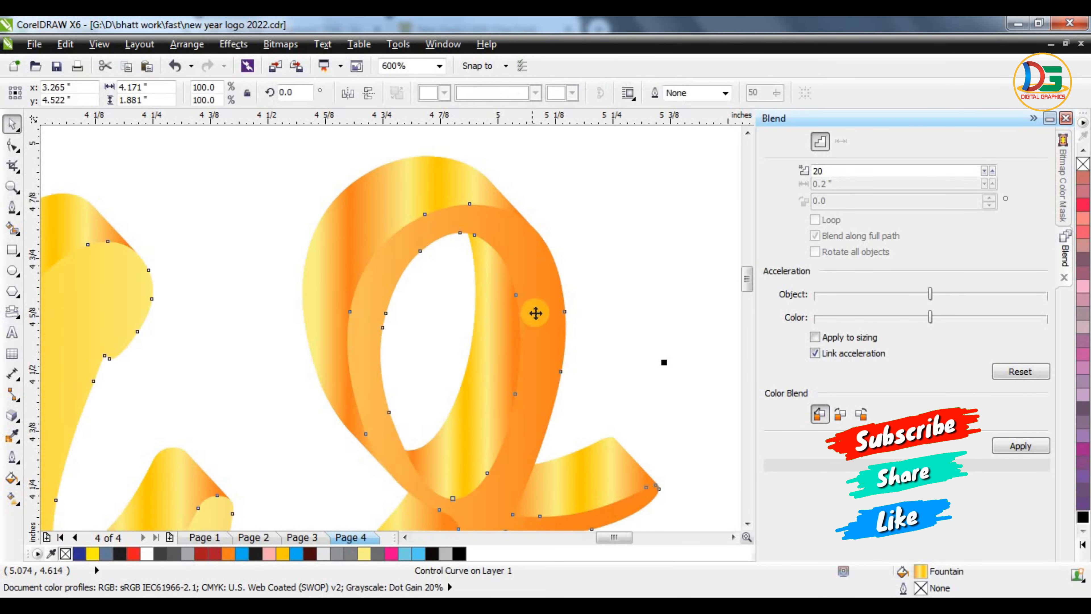
pyautogui.scroll(-1, 535, 313)
pyautogui.scroll(-1, 538, 309)
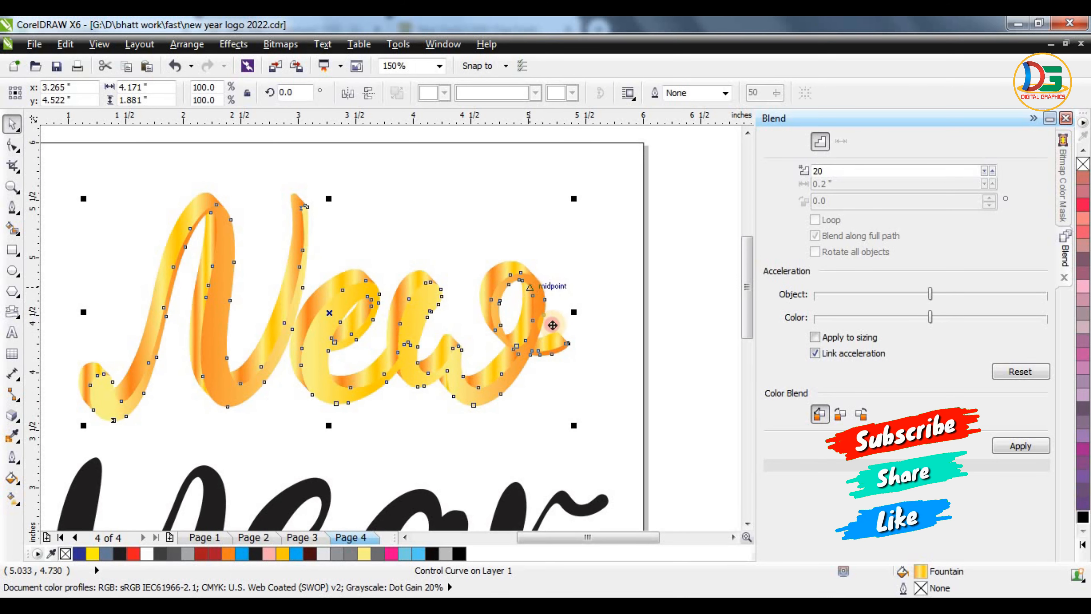
pyautogui.hotkey('ctrl', 'z')
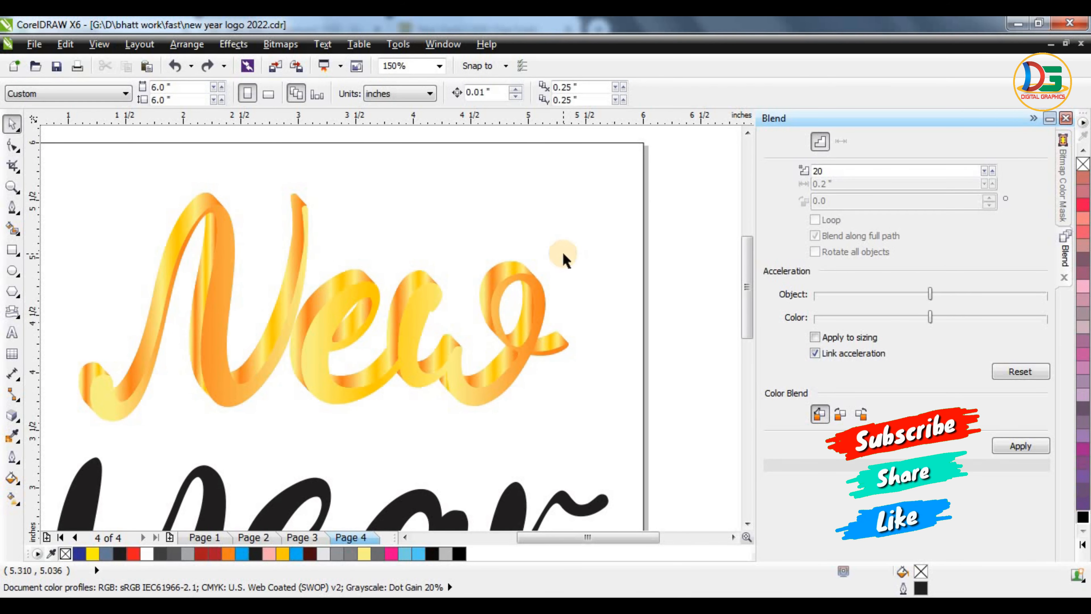
# - Try copying the extrusion of "New" onto the black "Year" text
pyautogui.scroll(-1, 410, 189)
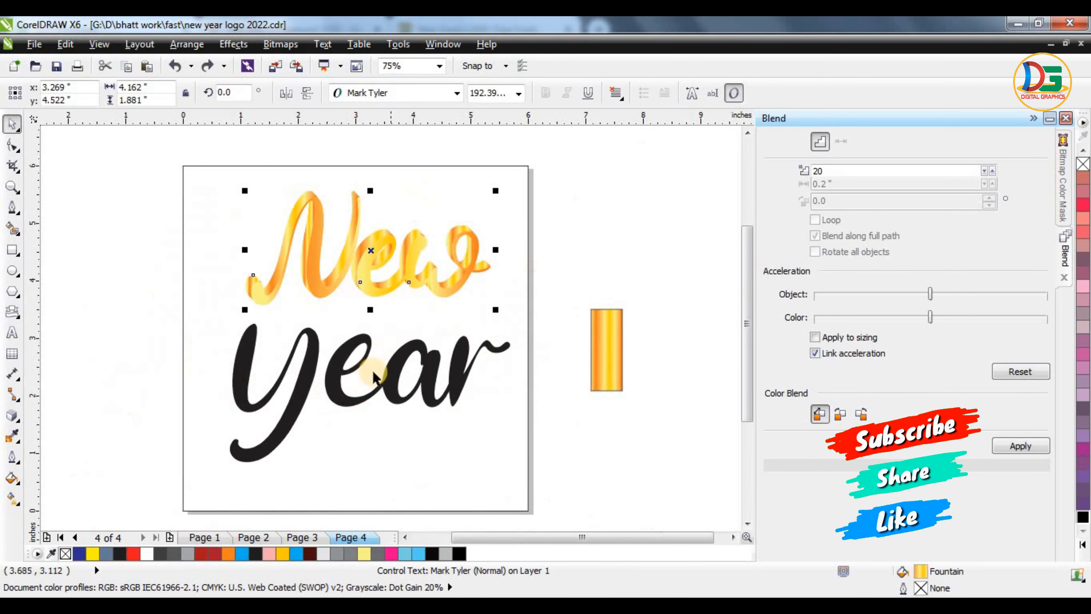
pyautogui.click(395, 368)
pyautogui.click(16, 413)
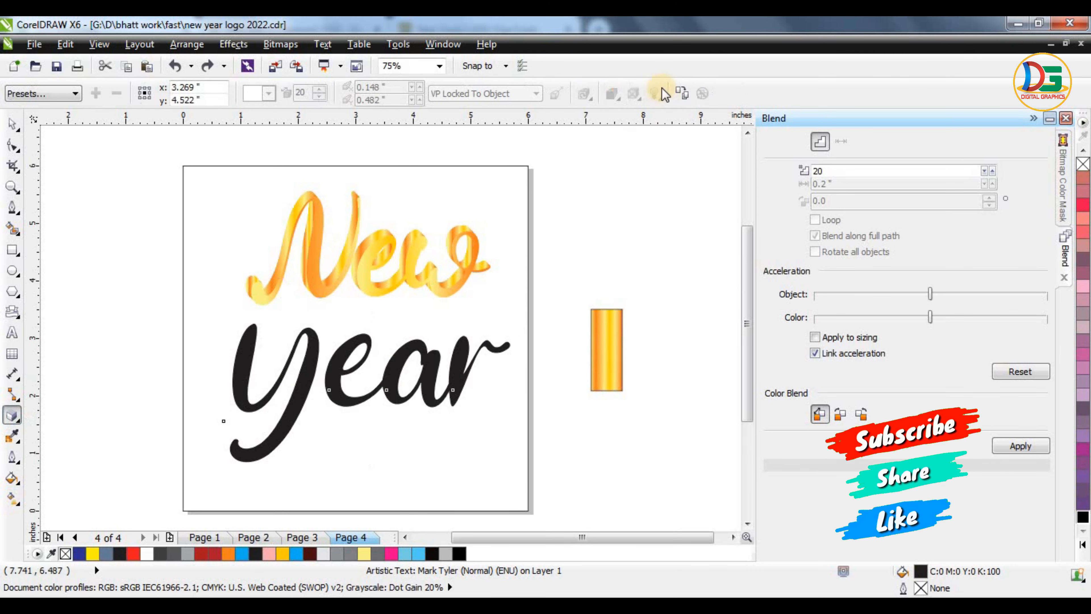
pyautogui.press('space')
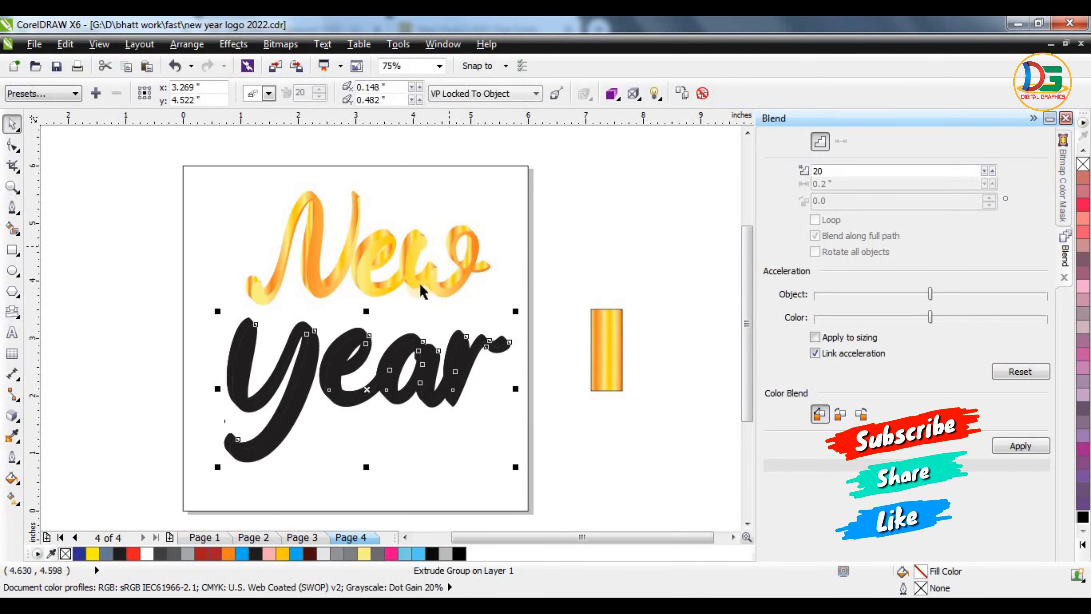
pyautogui.click(549, 258)
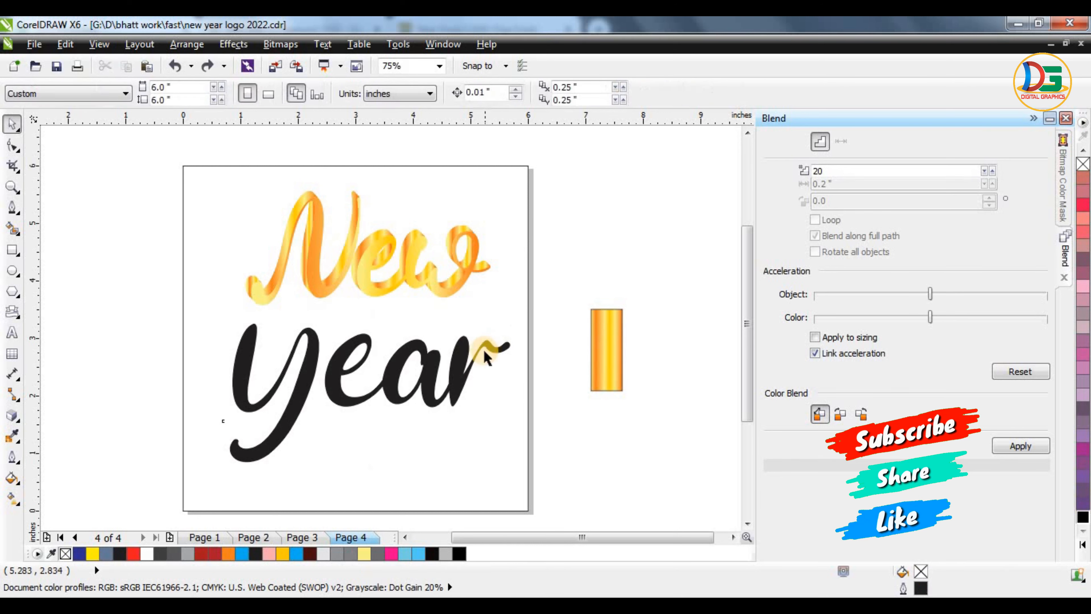
# - Fill "Year" with the linear orange and yellow gradient copied from the sample rectangle beside the page
pyautogui.click(483, 357)
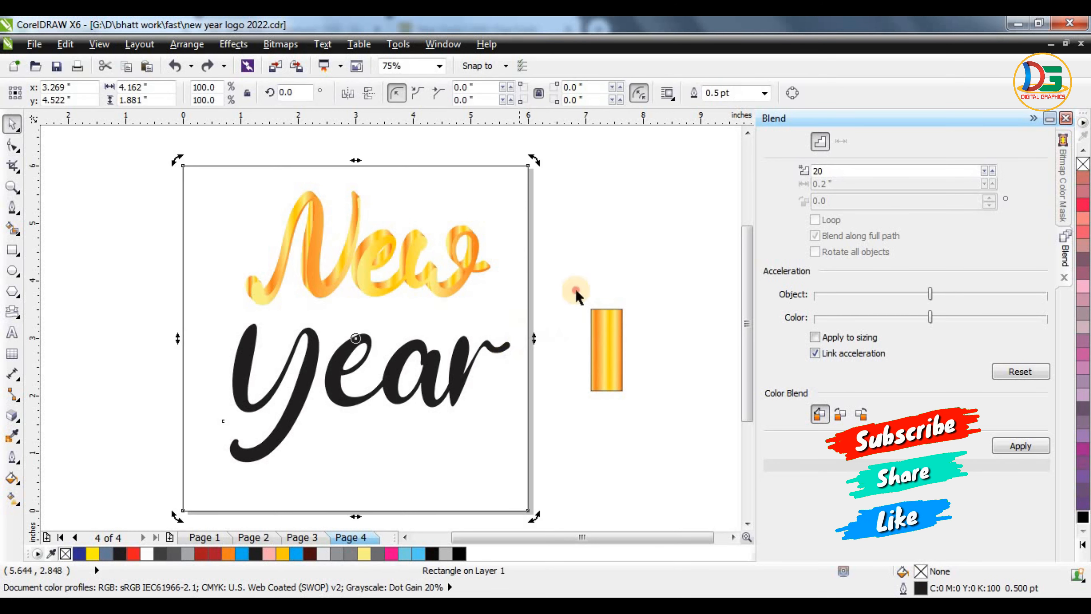
pyautogui.press('Escape')
pyautogui.click(487, 352)
pyautogui.press('g')
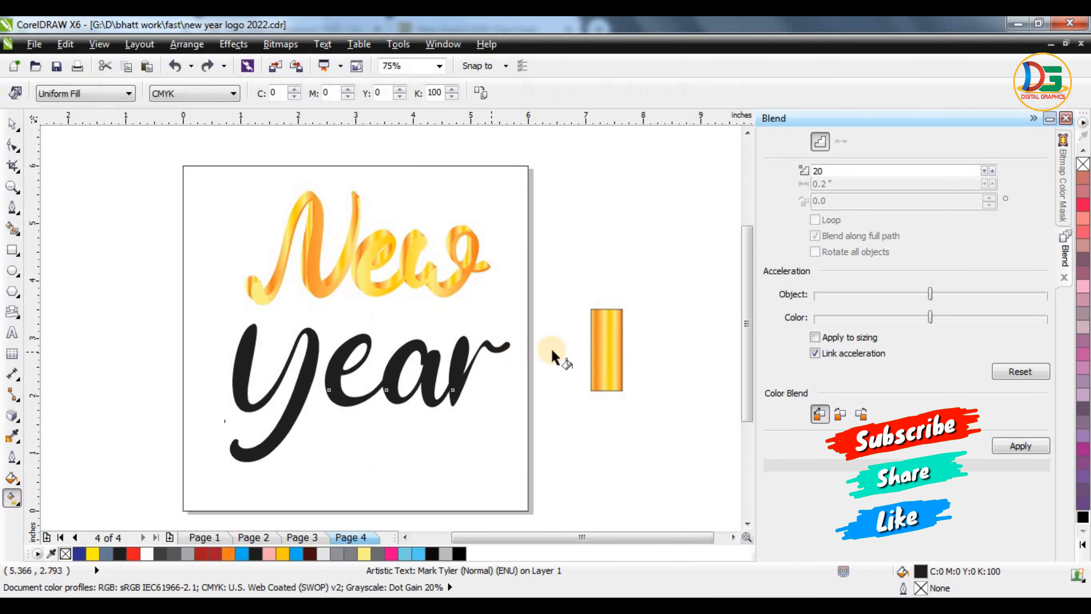
pyautogui.click(481, 92)
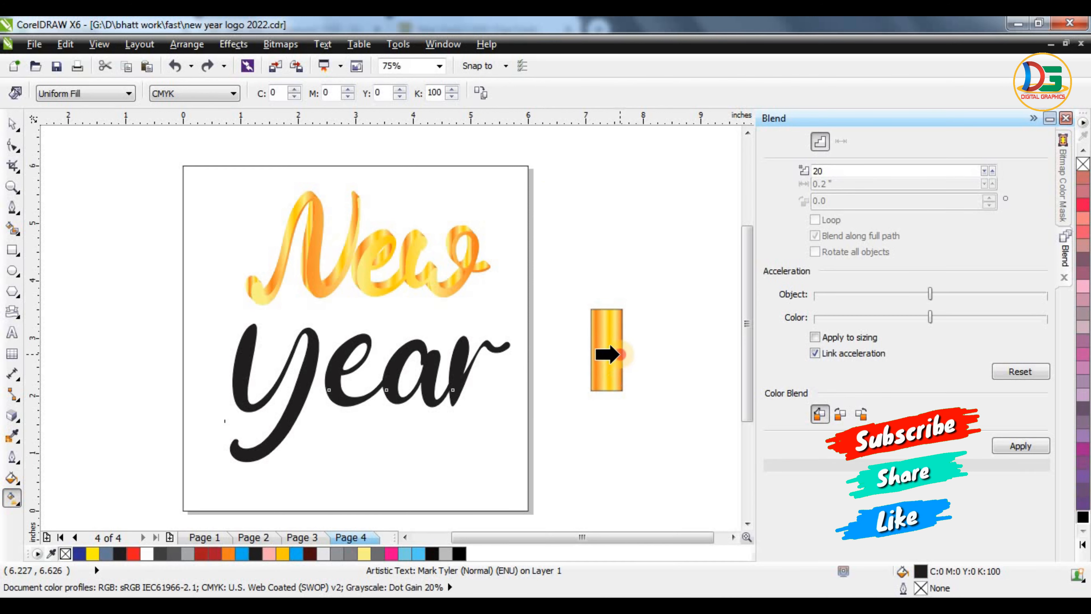
pyautogui.click(608, 353)
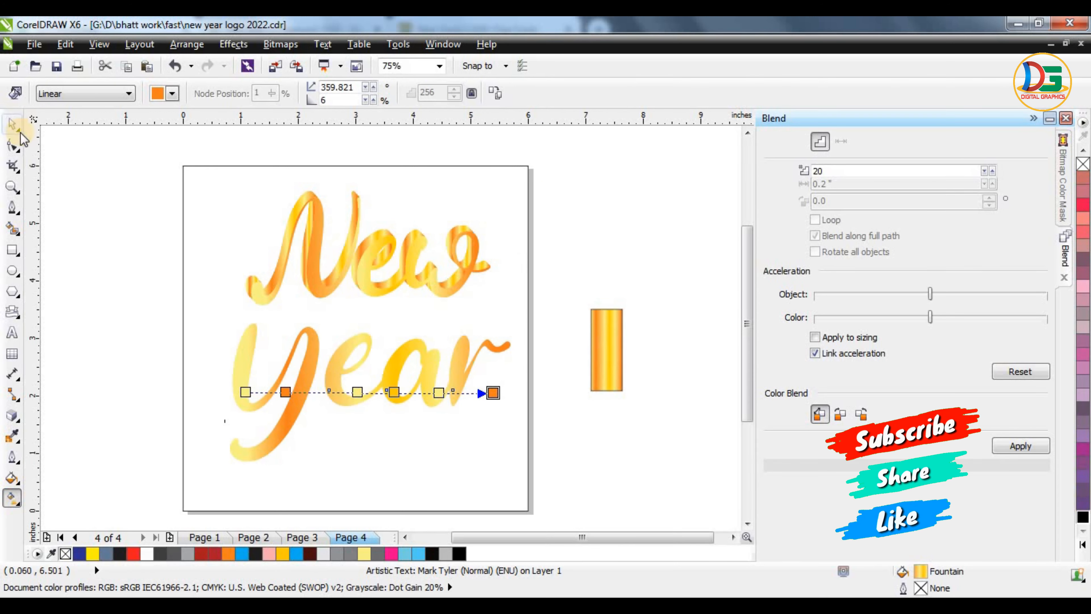
pyautogui.click(20, 133)
pyautogui.click(15, 126)
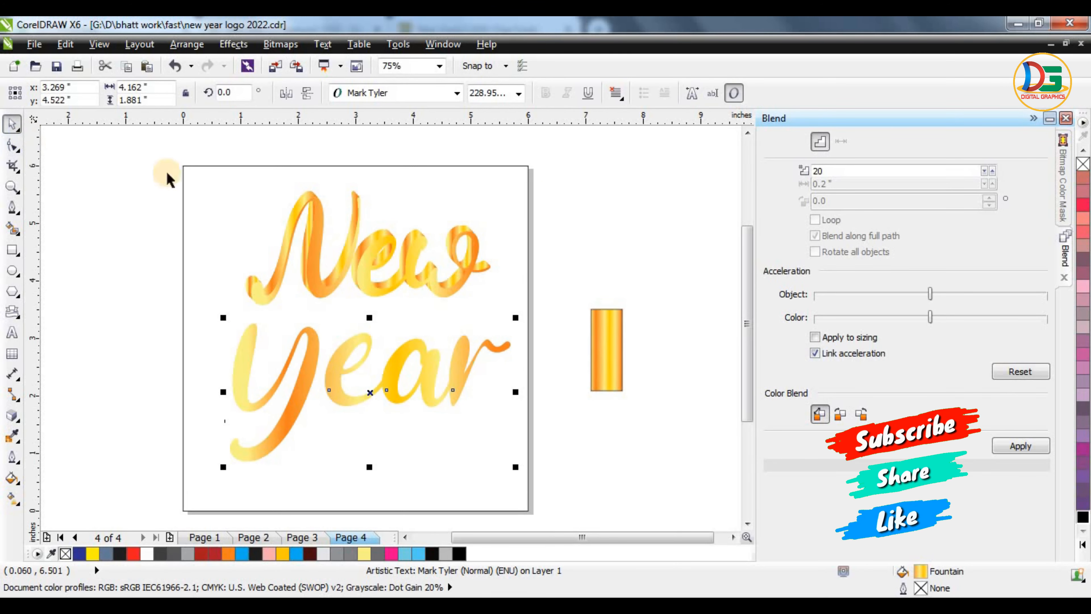
# - Copy the extrusion properties of "New" onto the gradient-filled "Year" text
pyautogui.press('space')
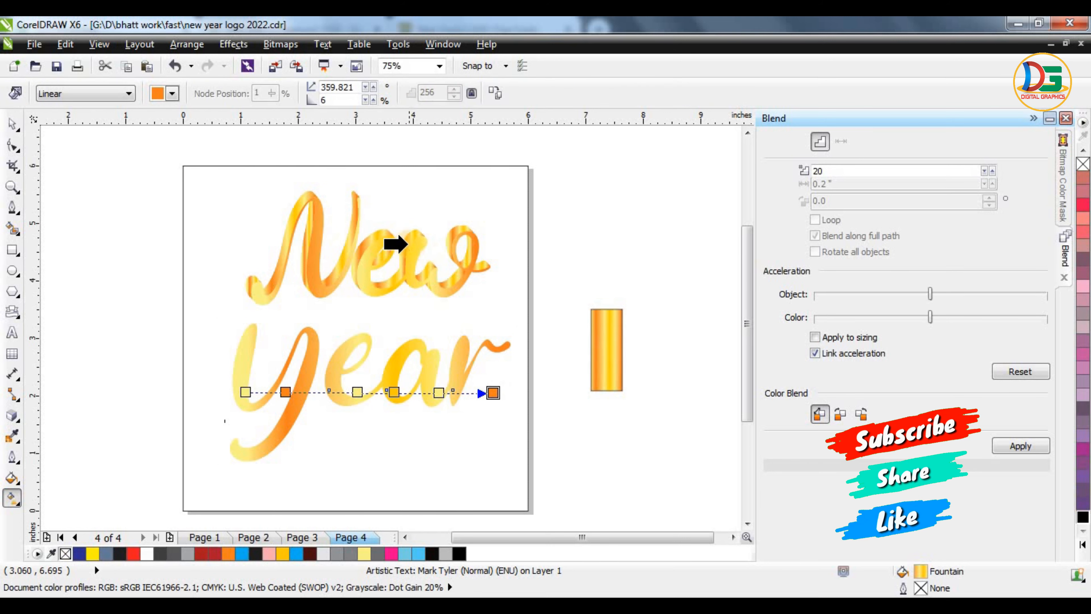
pyautogui.click(407, 243)
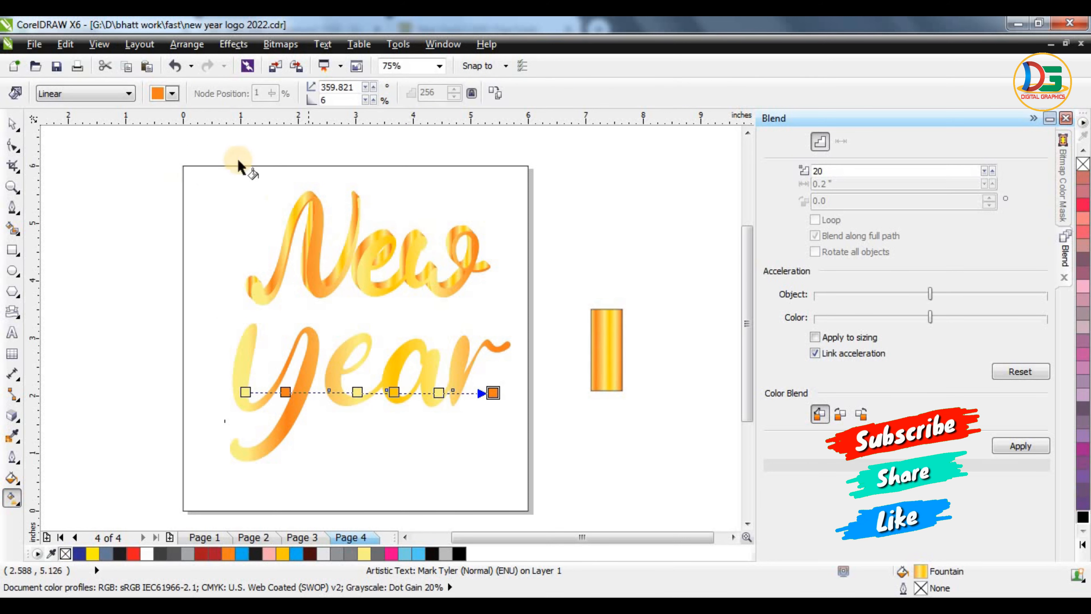
pyautogui.click(11, 416)
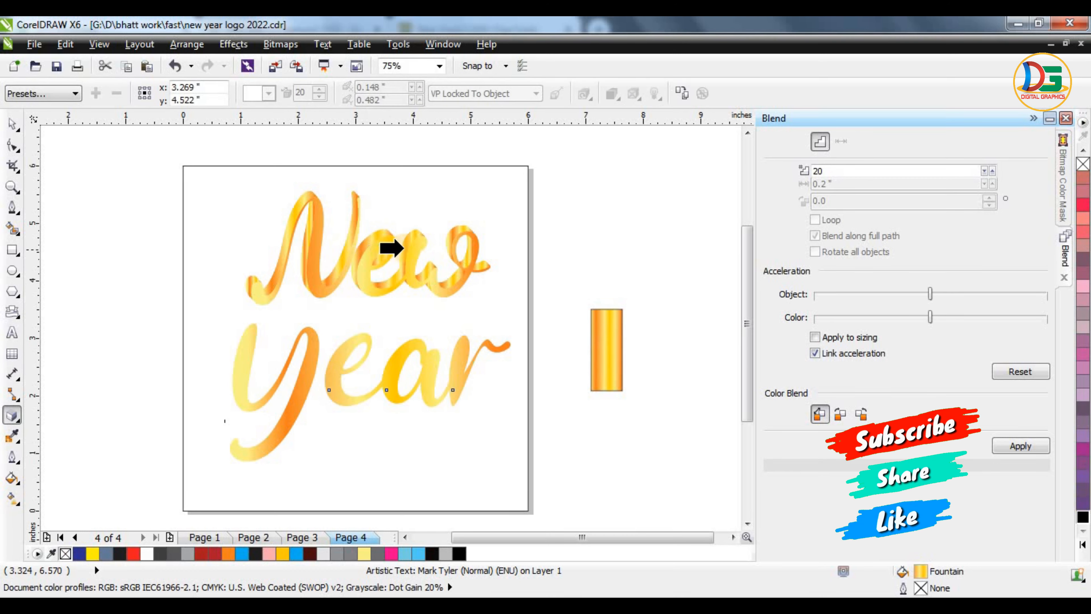
pyautogui.click(408, 245)
pyautogui.click(528, 355)
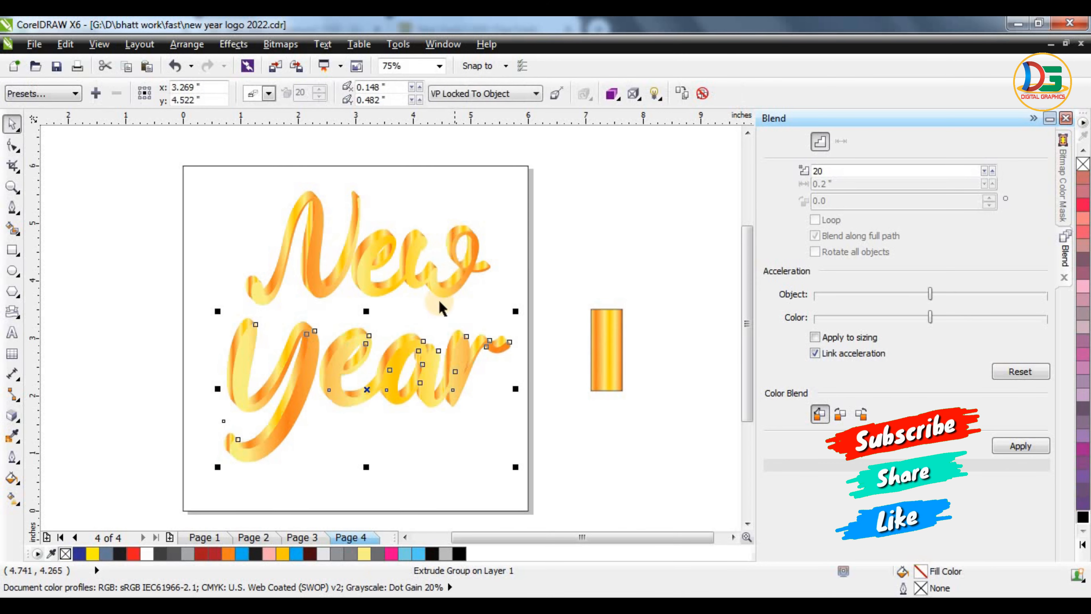
pyautogui.press('space')
# - Convert the extruded "New" text to curves, try moving it down over "Year" and undo the move
pyautogui.click(315, 224)
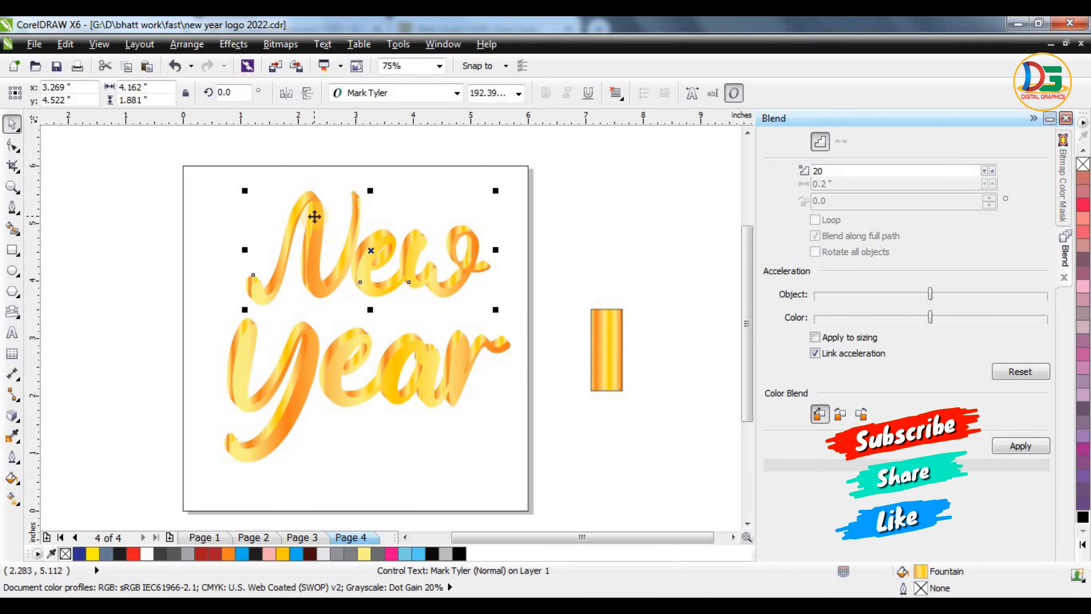
pyautogui.hotkey('ctrl', 'q')
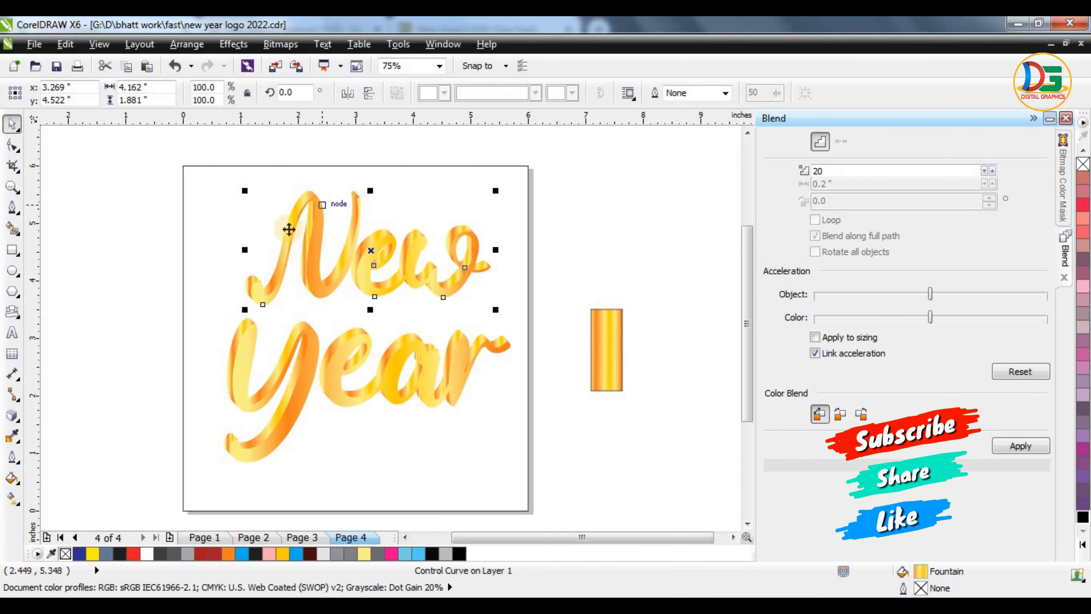
pyautogui.click(185, 212)
pyautogui.moveTo(323, 207); pyautogui.dragTo(338, 249)
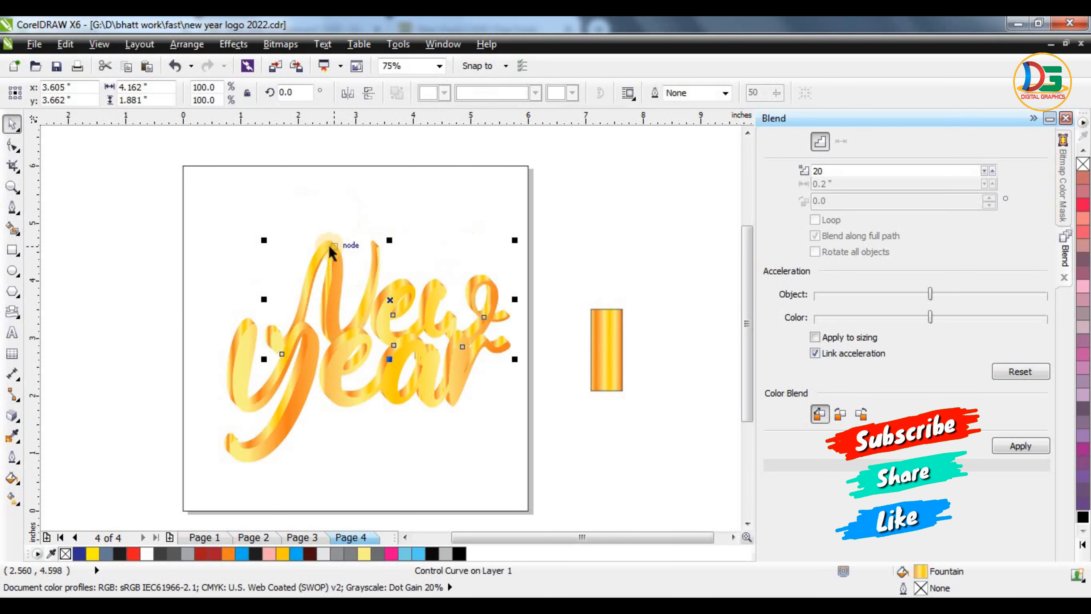
pyautogui.hotkey('ctrl', 'z')
pyautogui.rightClick(318, 241)
pyautogui.click(185, 44)
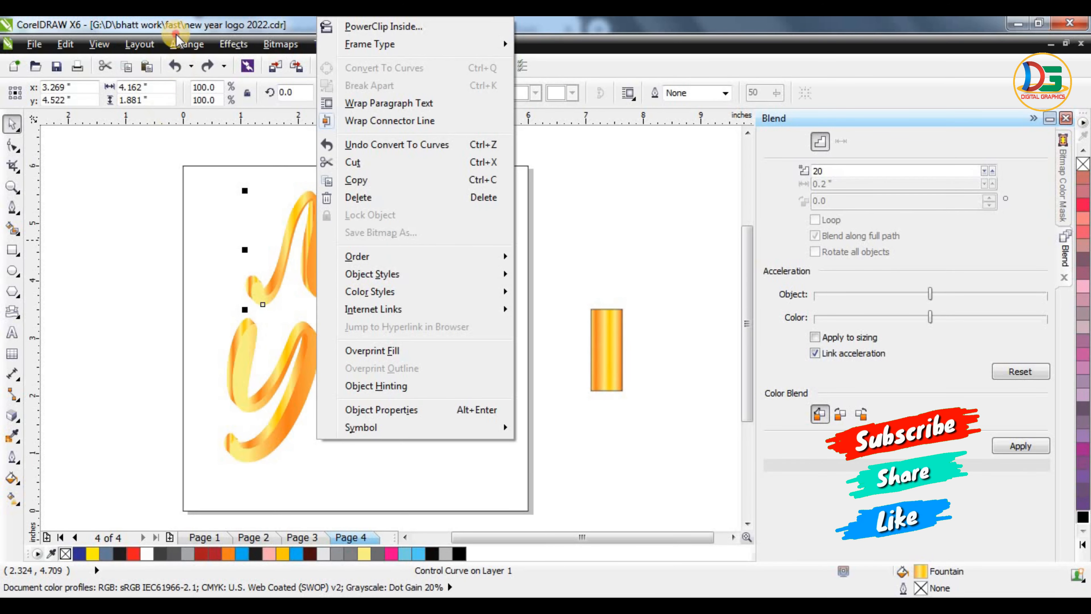
pyautogui.click(187, 43)
pyautogui.click(157, 210)
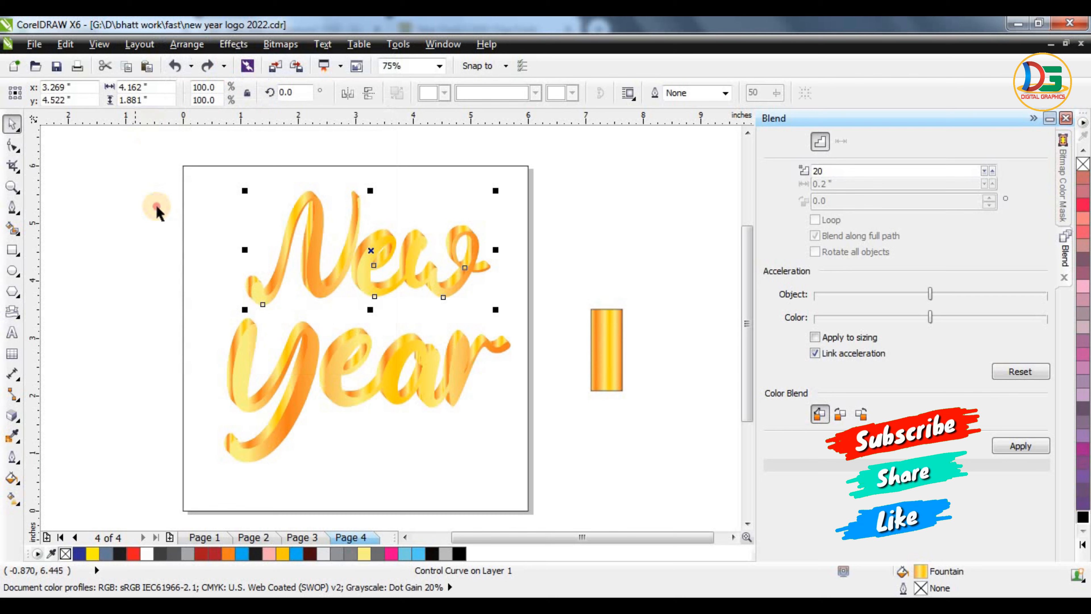
pyautogui.click(359, 212)
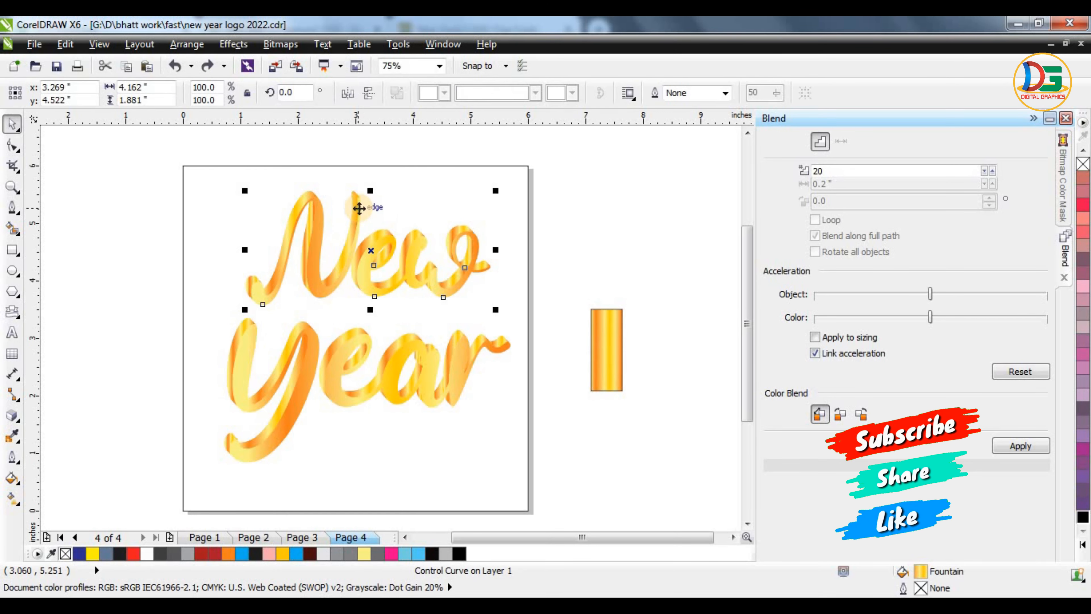
pyautogui.rightClick(360, 214)
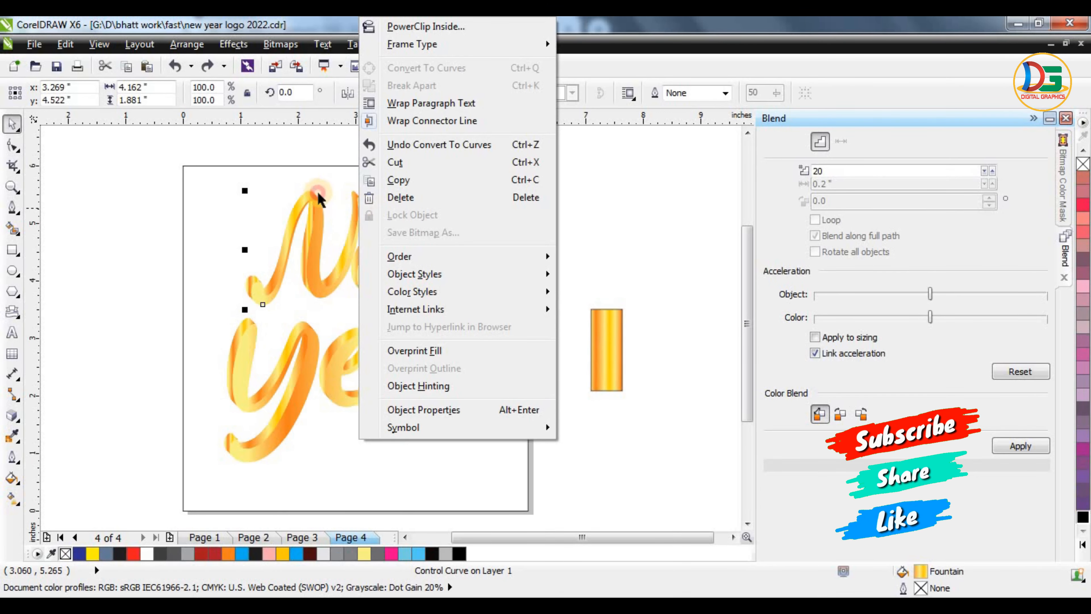
pyautogui.click(310, 203)
# - Convert the extruded "Year" text to curves
pyautogui.click(278, 319)
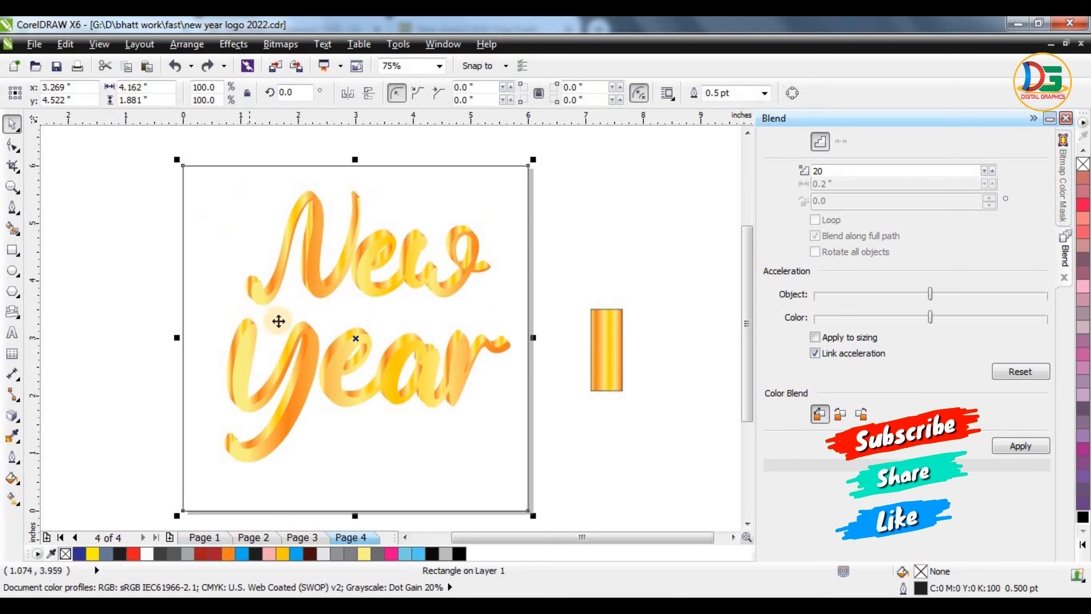
pyautogui.click(304, 334)
pyautogui.hotkey('ctrl', 'q')
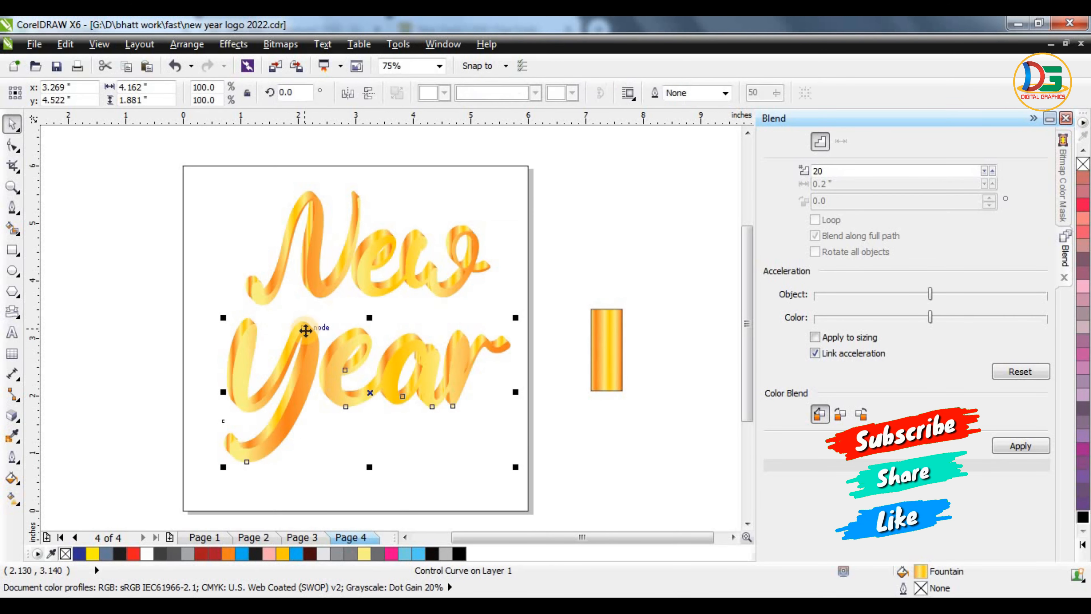
pyautogui.rightClick(305, 333)
pyautogui.click(184, 49)
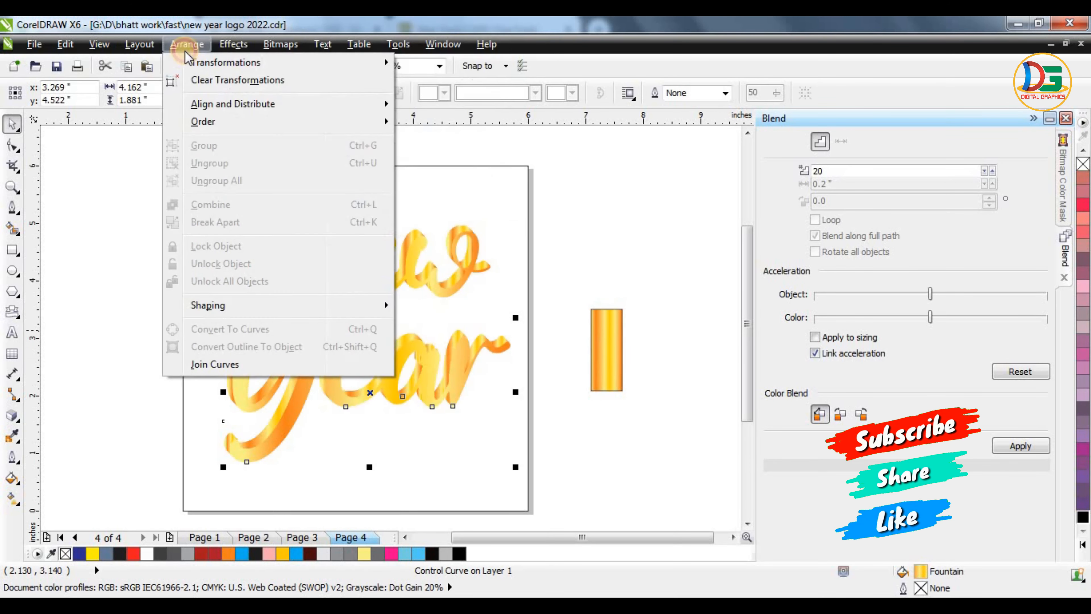
pyautogui.click(118, 216)
pyautogui.rightClick(333, 352)
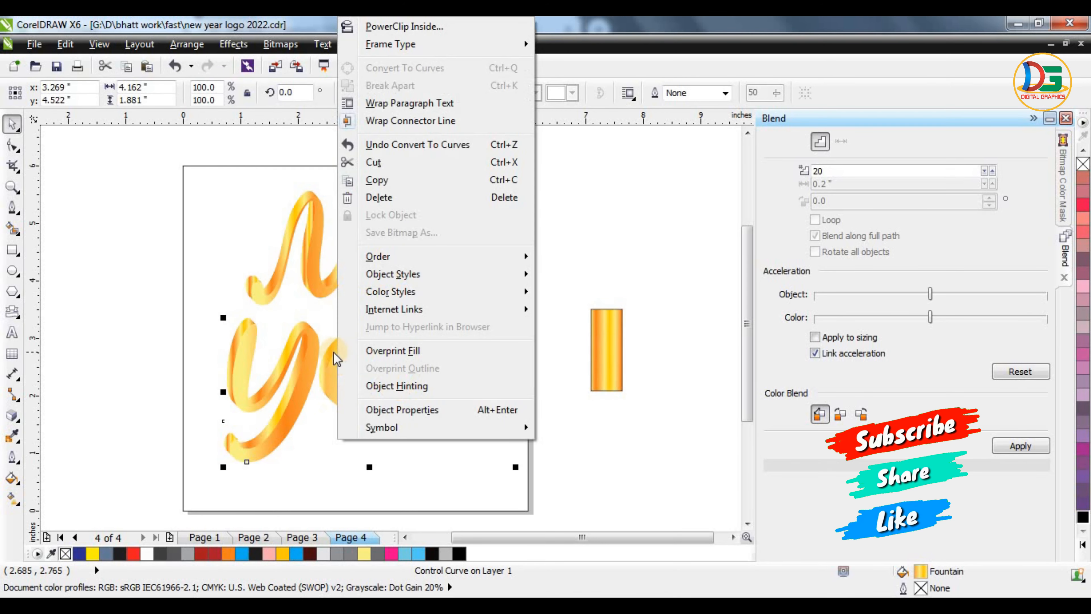
pyautogui.press('Escape')
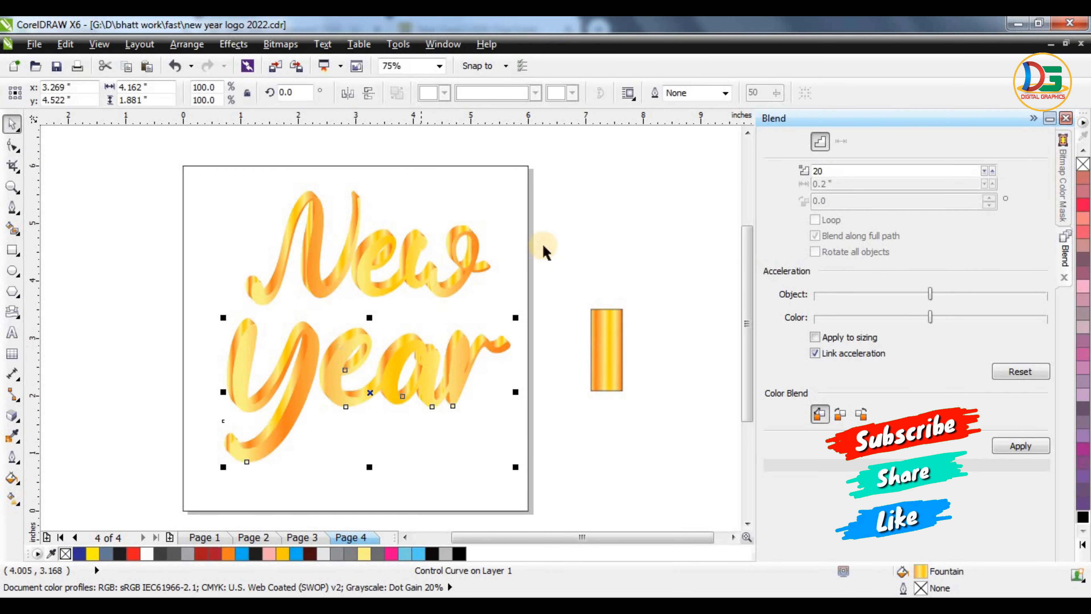
pyautogui.click(561, 220)
# - Move the "Year" curves slightly down and to the right, to about X 3.414 and Y 1.727 inches
pyautogui.scroll(1, 456, 377)
pyautogui.moveTo(464, 346); pyautogui.dragTo(484, 386)
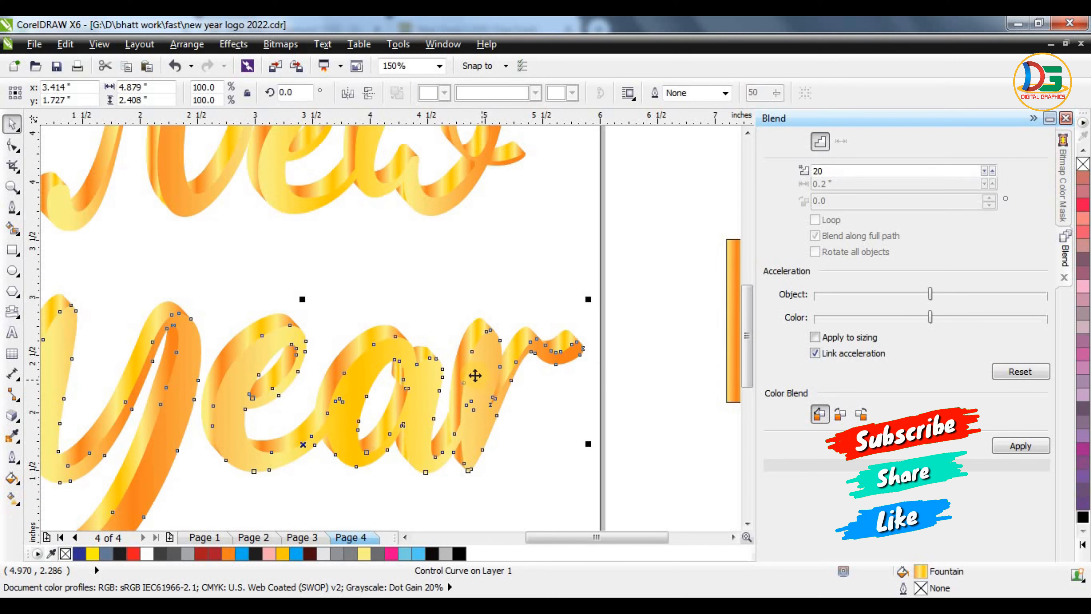
# - Undo the last move of the "Year" curves and deselect them
pyautogui.hotkey('ctrl', 'z')
pyautogui.scroll(-1, 452, 353)
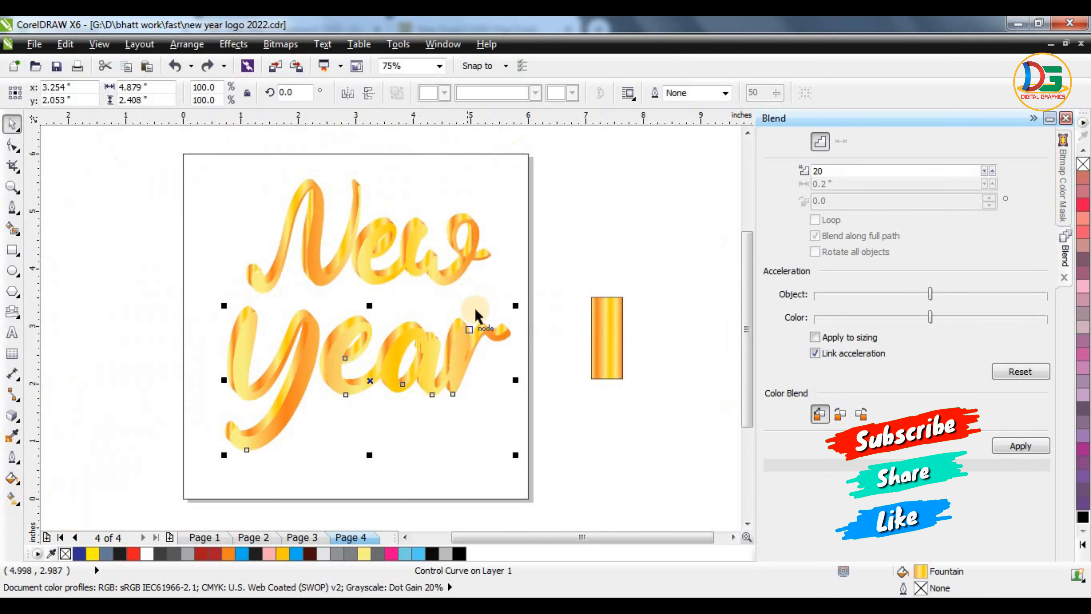
pyautogui.click(506, 257)
pyautogui.scroll(2, 398, 339)
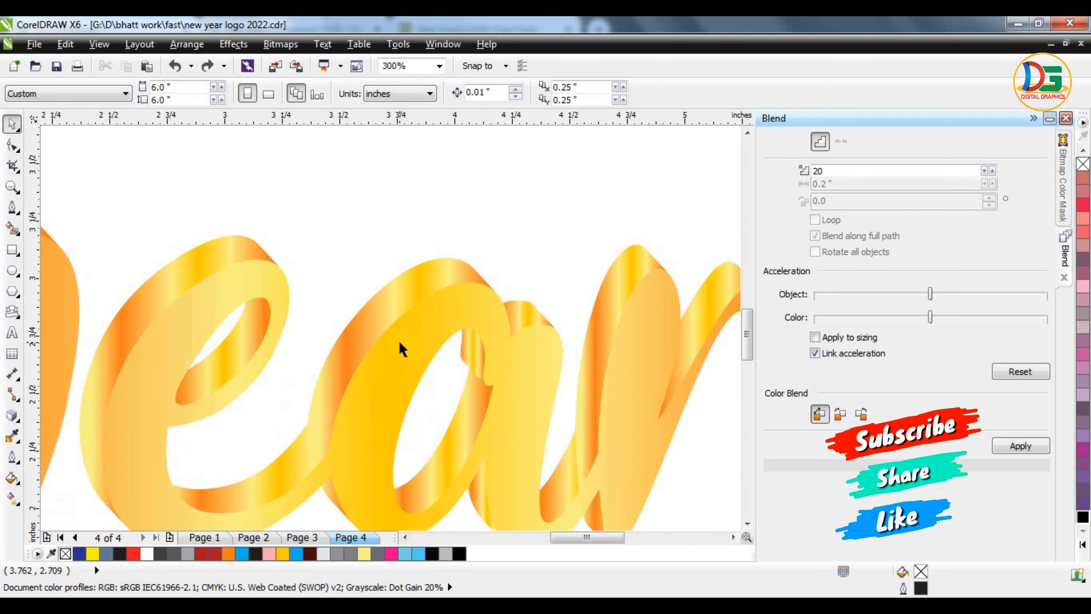
pyautogui.scroll(-4, 395, 273)
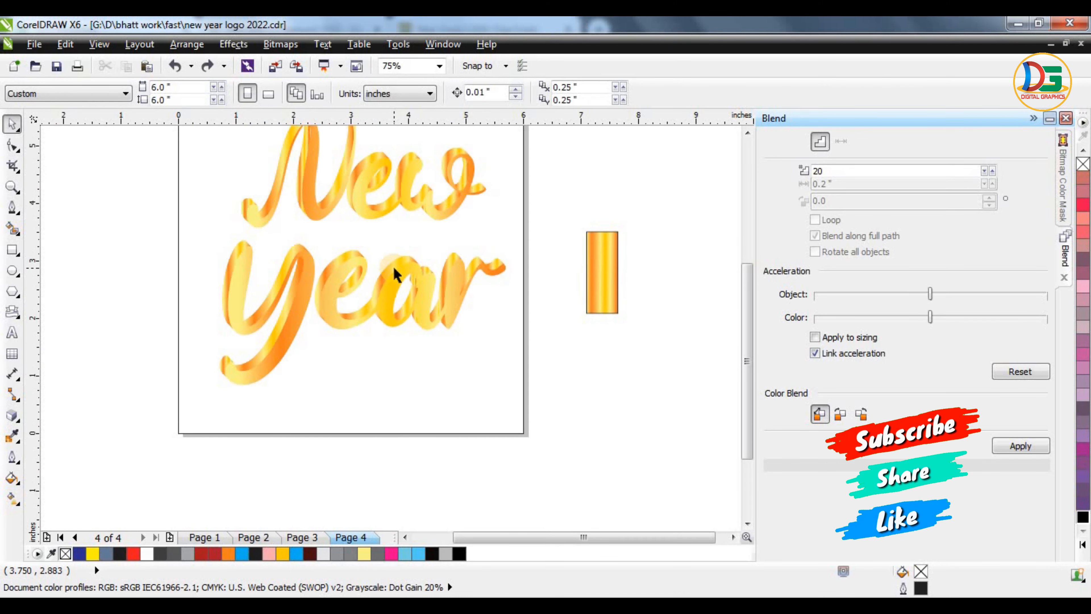
pyautogui.press('F4')
# - Fill the page-sized rectangle with a vertical black-to-white gradient running from mid-page to near its bottom edge
pyautogui.click(531, 222)
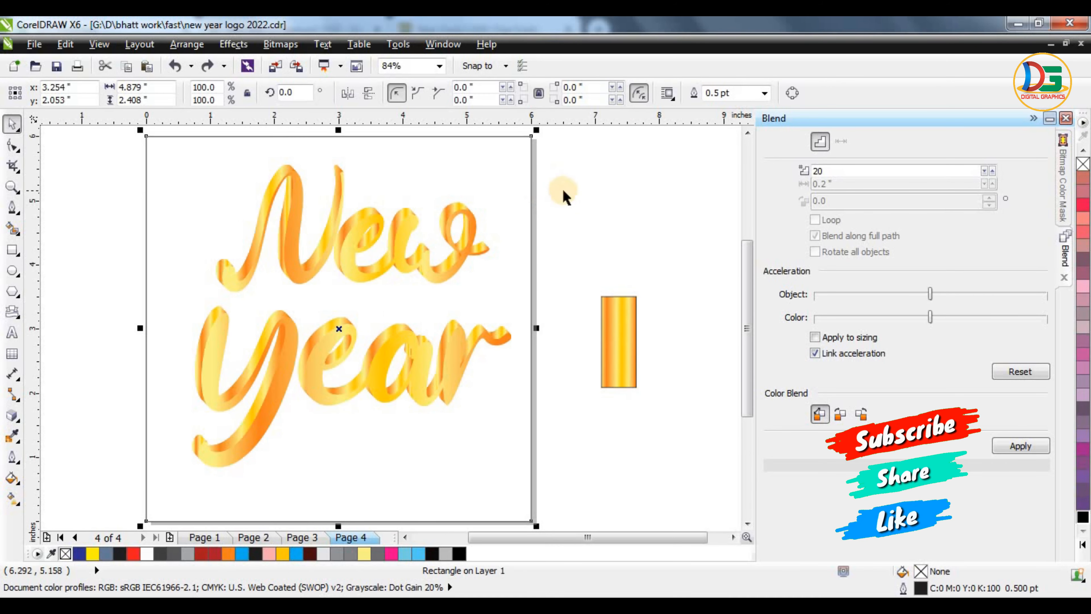
pyautogui.press('g')
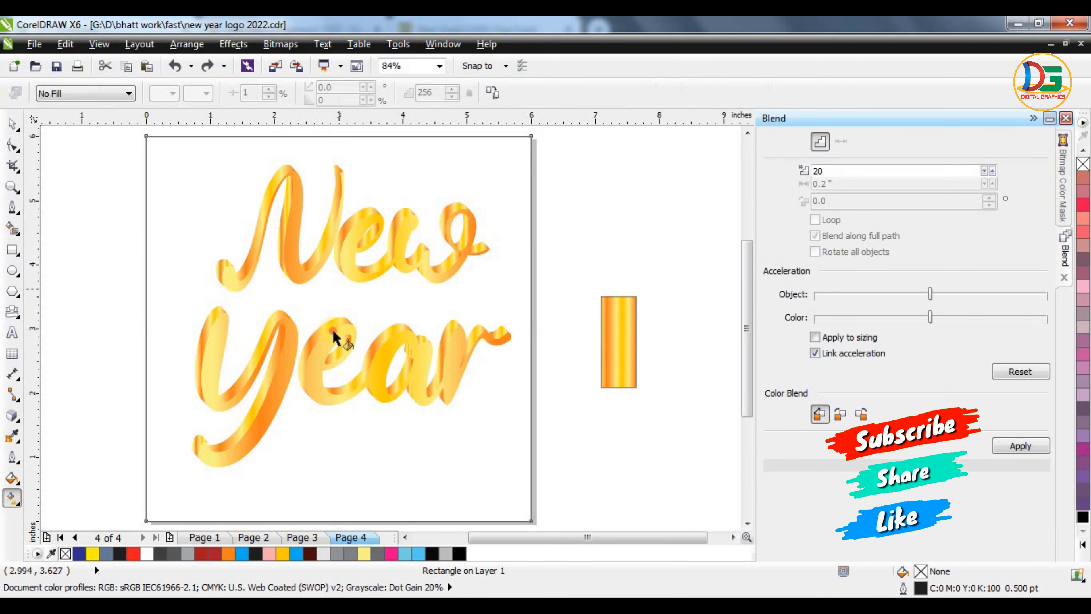
pyautogui.moveTo(340, 290); pyautogui.dragTo(340, 514)
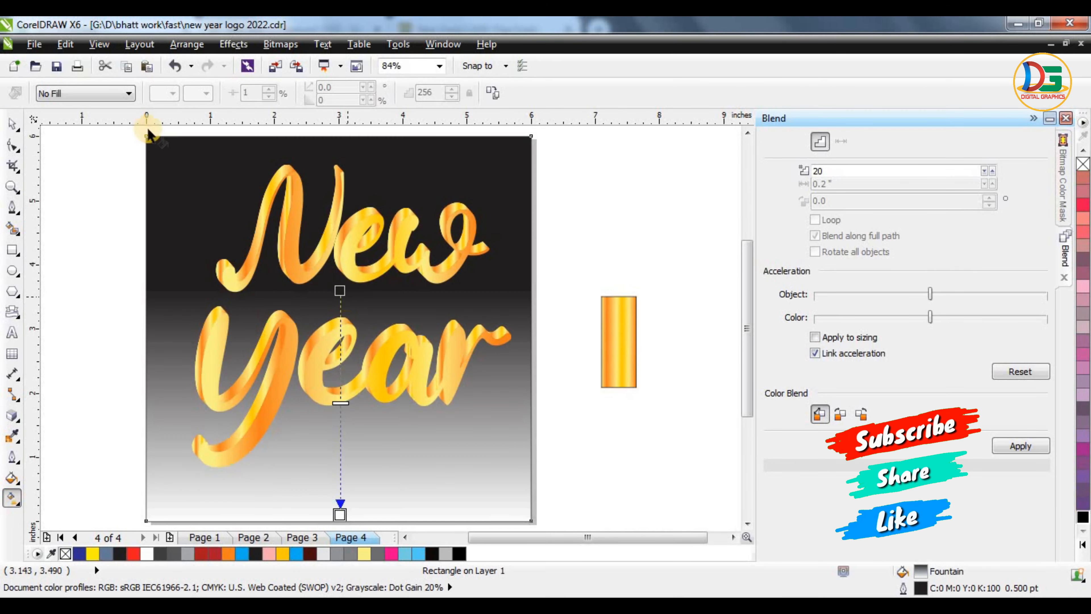
# - Choose the Radial fill type and accept it as the document default for Graphic objects
pyautogui.click(121, 94)
pyautogui.click(60, 141)
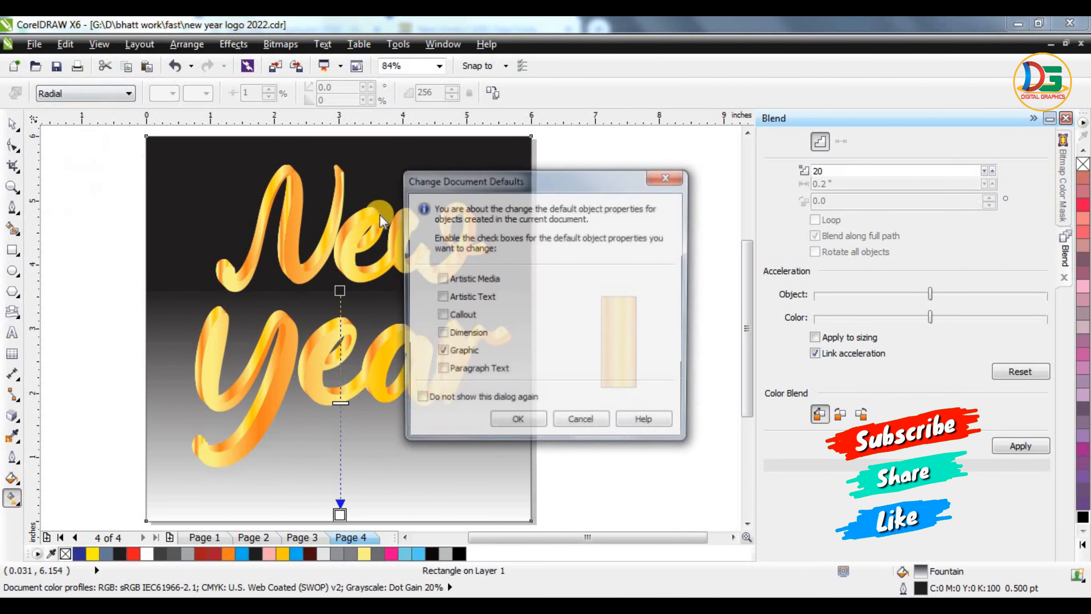
pyautogui.click(515, 423)
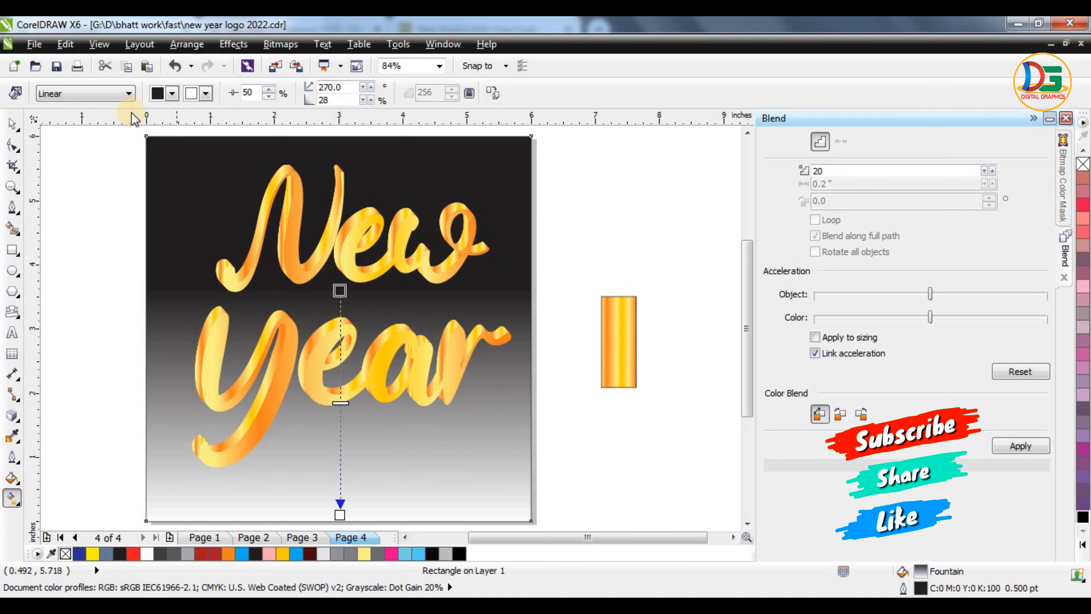
# - Try switching the background rectangle's gradient to Radial and cancel the change to the document defaults
pyautogui.click(103, 94)
pyautogui.click(60, 141)
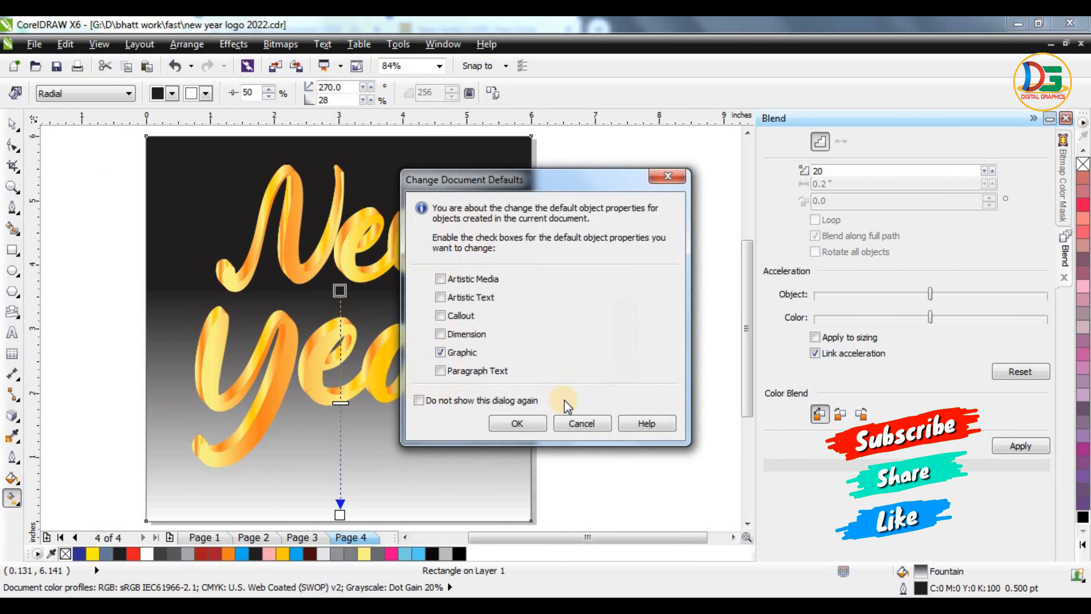
pyautogui.click(583, 423)
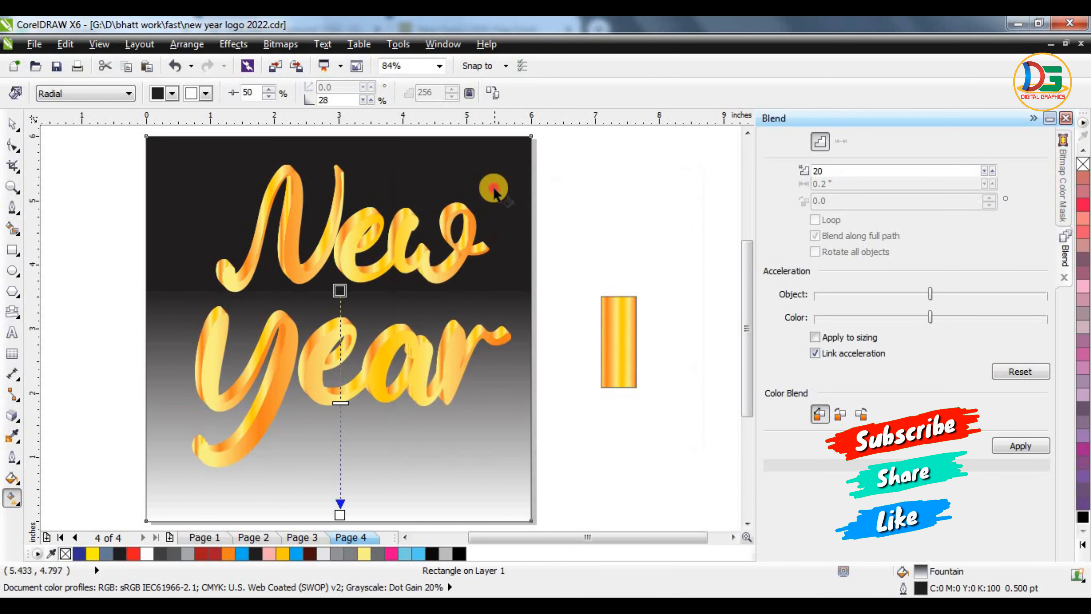
pyautogui.click(123, 94)
pyautogui.click(86, 140)
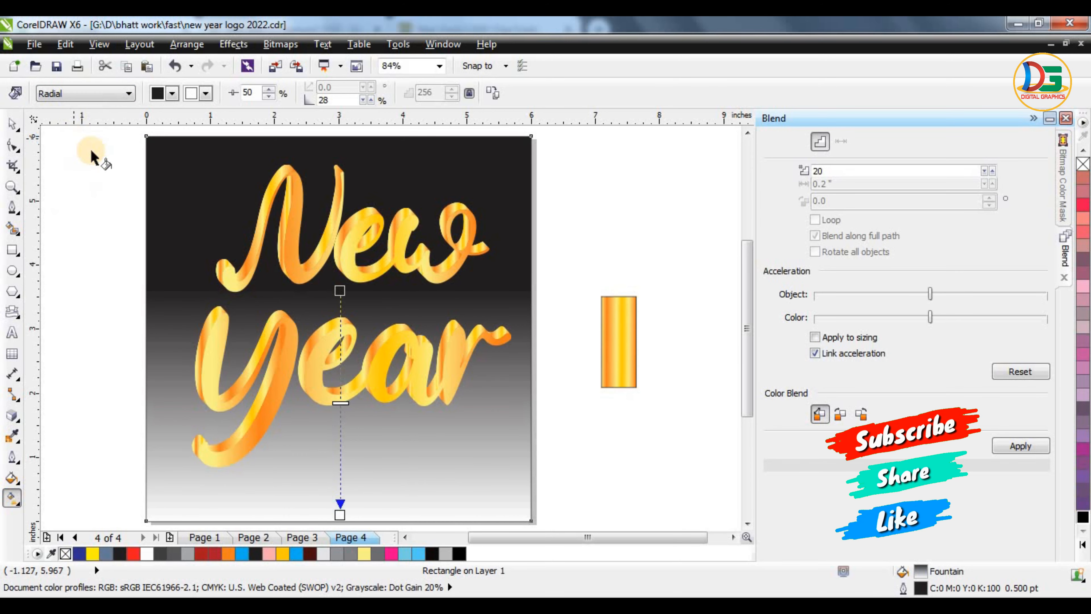
pyautogui.scroll(-4, 295, 252)
pyautogui.scroll(2, 295, 251)
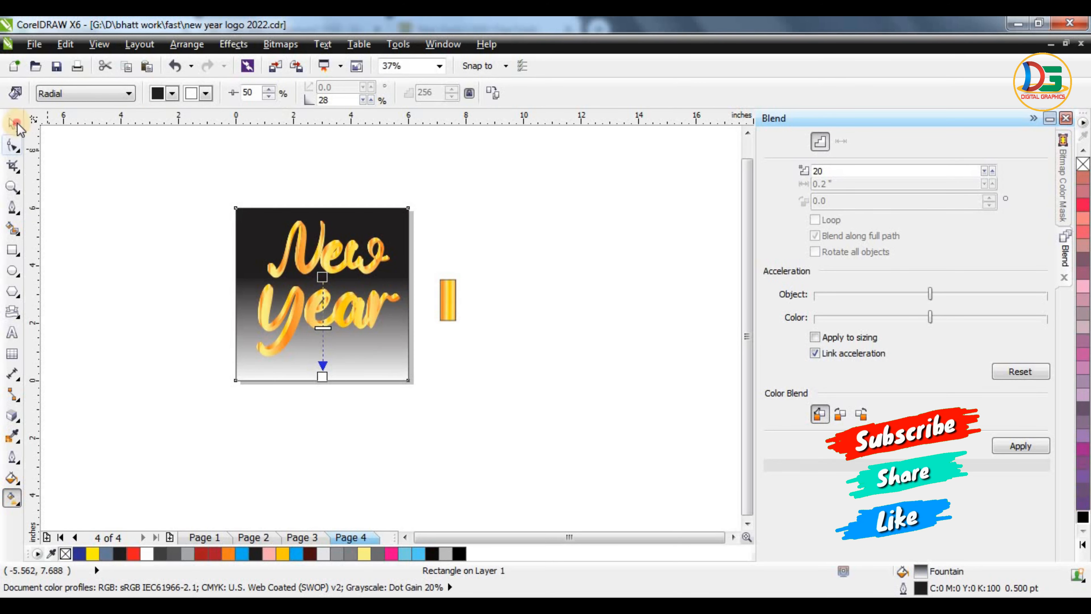
# - Retry the Radial type on the reselected rectangle and shorten its gradient to end beneath the "e" of "Year"
pyautogui.click(14, 124)
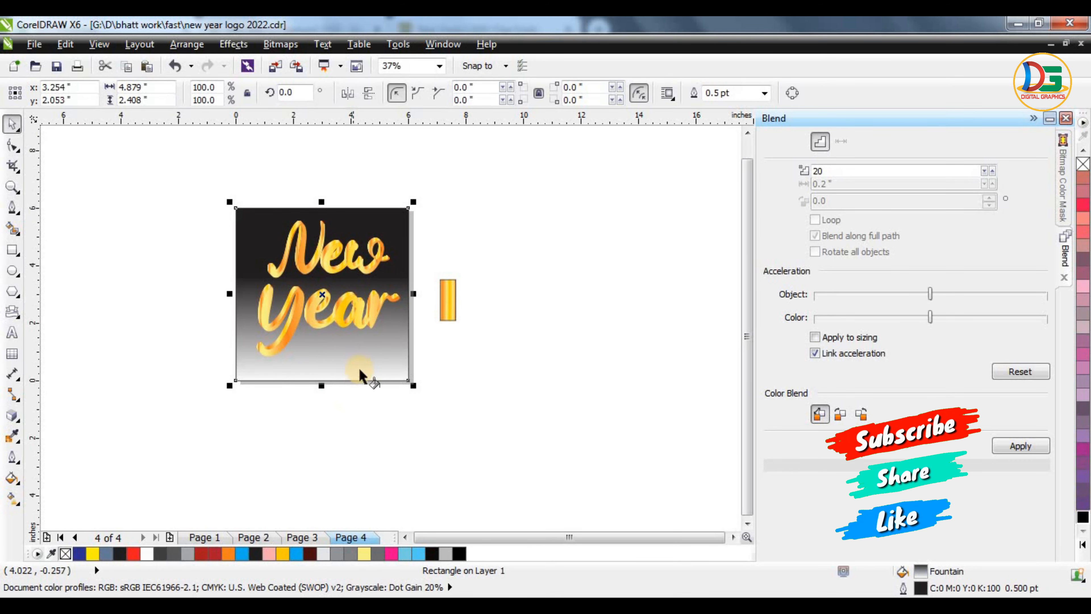
pyautogui.press('g')
pyautogui.click(106, 97)
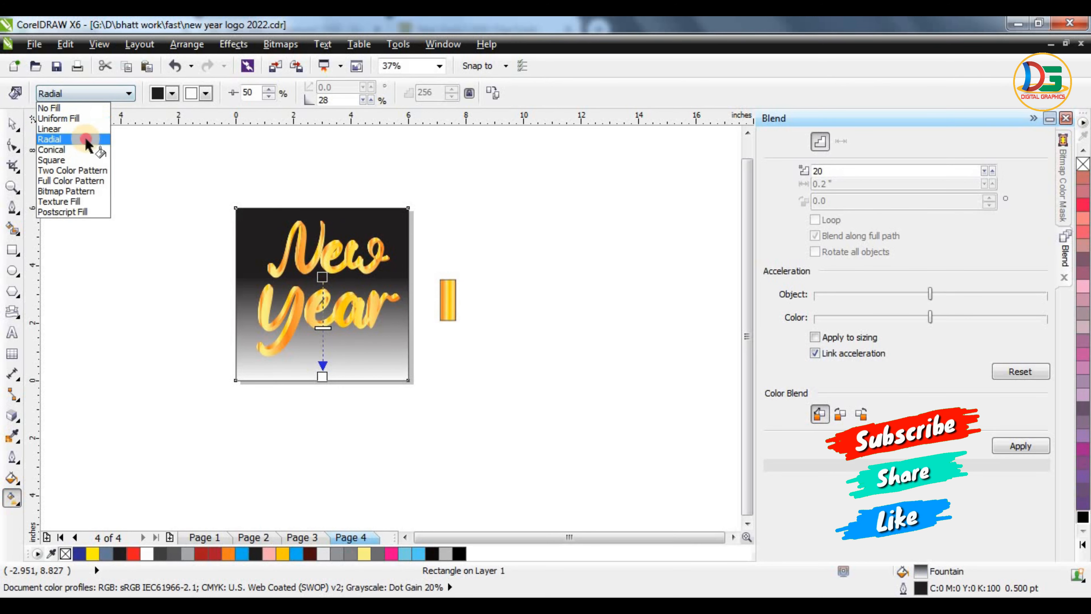
pyautogui.click(85, 139)
pyautogui.moveTo(323, 375); pyautogui.dragTo(314, 317)
# - Extend the rectangle's gradient down to near its bottom edge and try the Radial type again
pyautogui.click(106, 95)
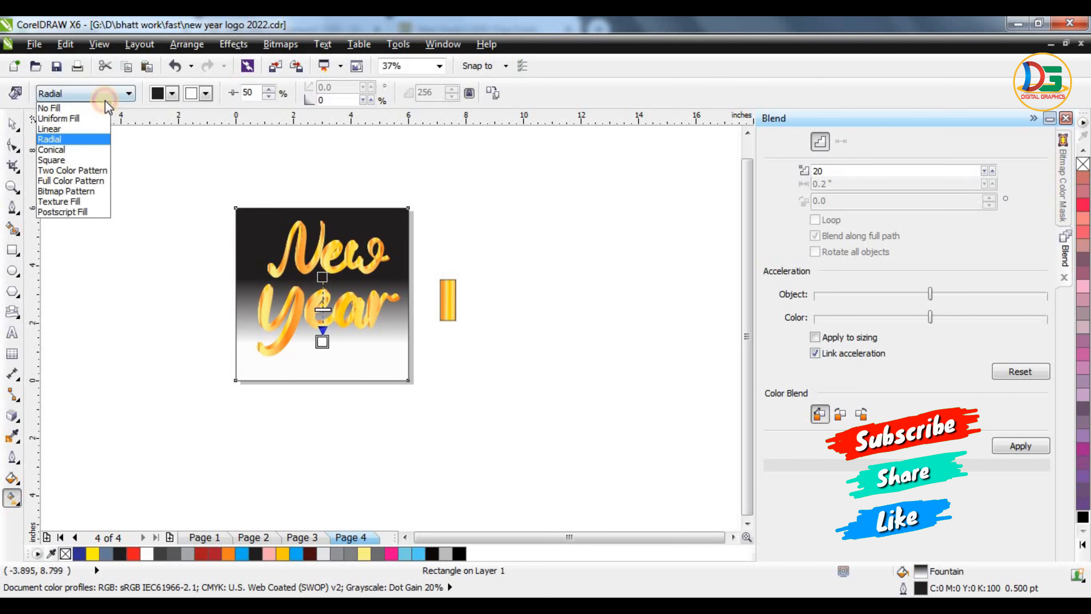
pyautogui.click(35, 129)
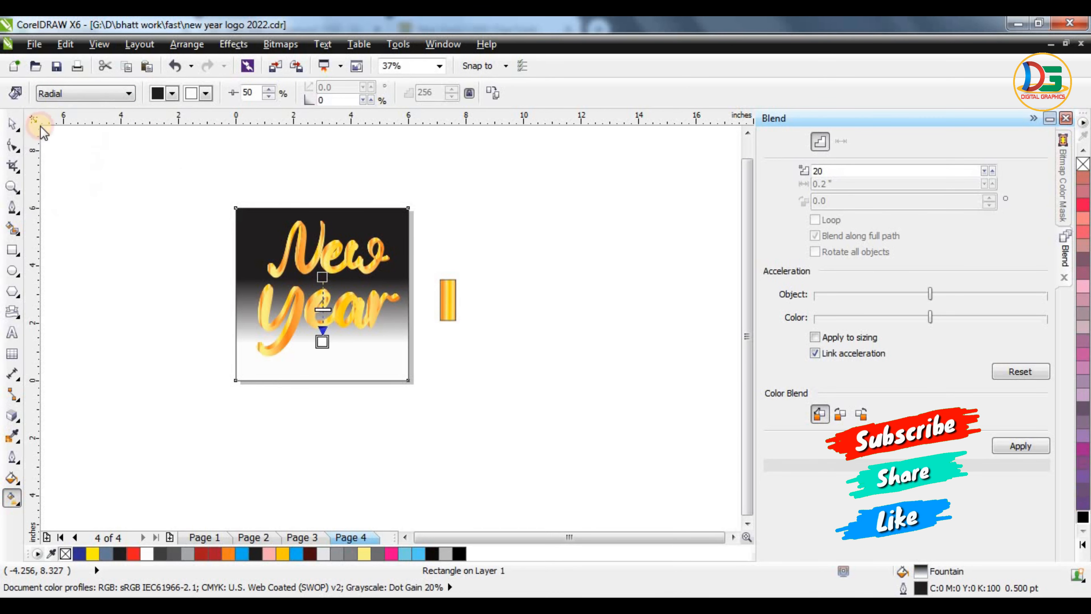
pyautogui.scroll(2, 323, 331)
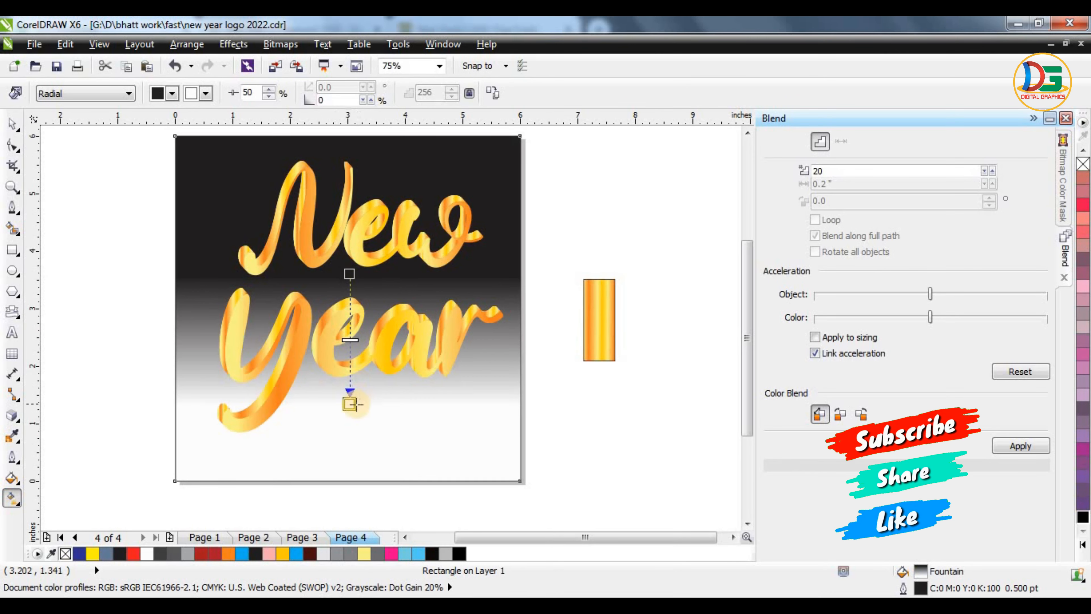
pyautogui.moveTo(350, 404); pyautogui.dragTo(350, 465)
pyautogui.click(107, 93)
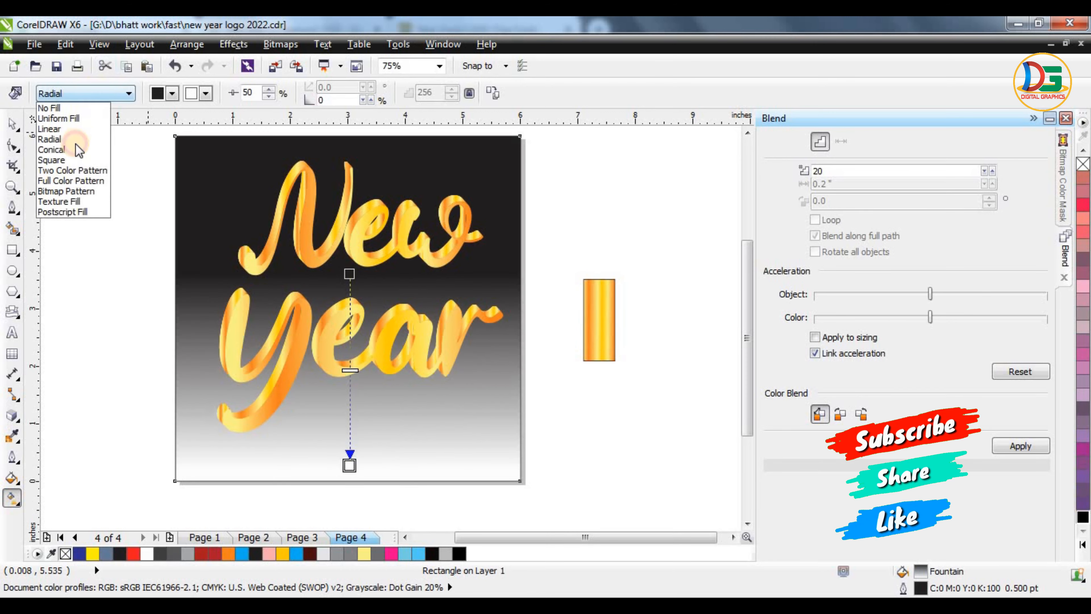
pyautogui.click(74, 140)
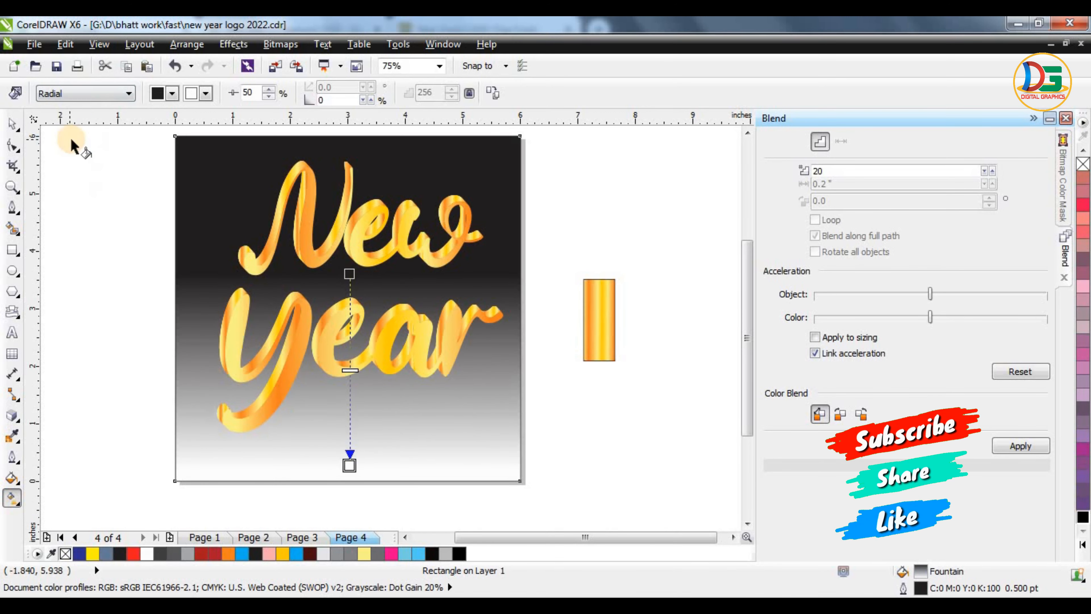
# - Reselect the background rectangle and try once more to apply the Radial fill type
pyautogui.click(11, 125)
pyautogui.click(208, 212)
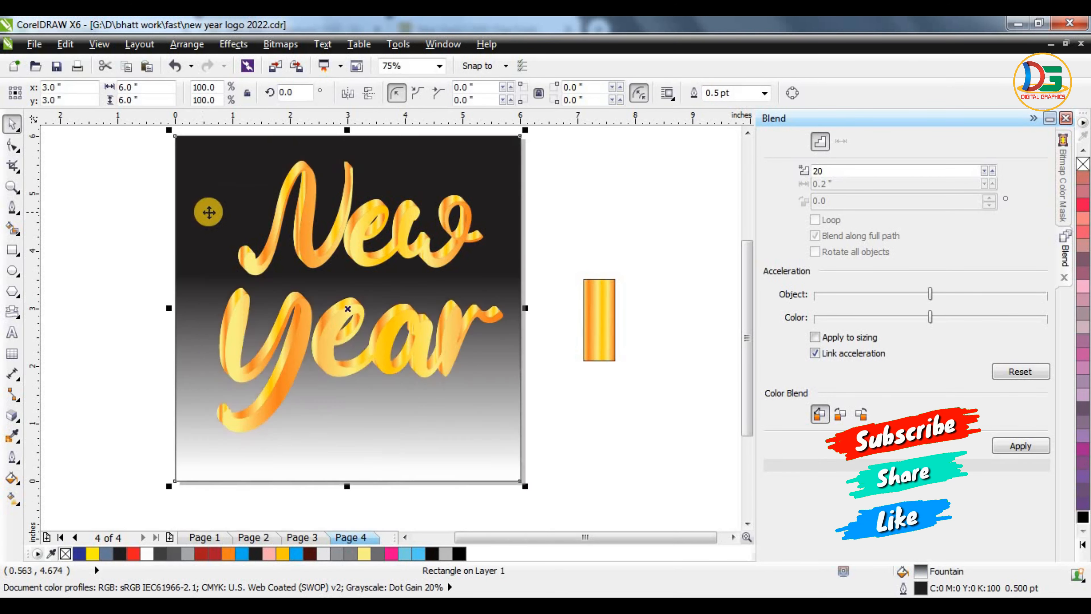
pyautogui.press('g')
pyautogui.click(43, 88)
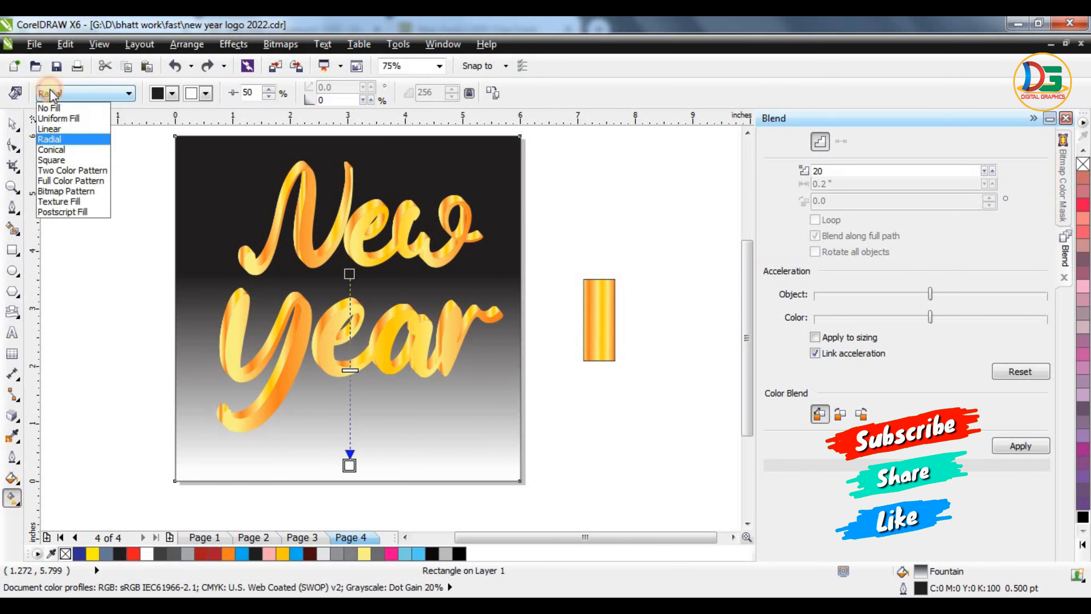
pyautogui.click(74, 139)
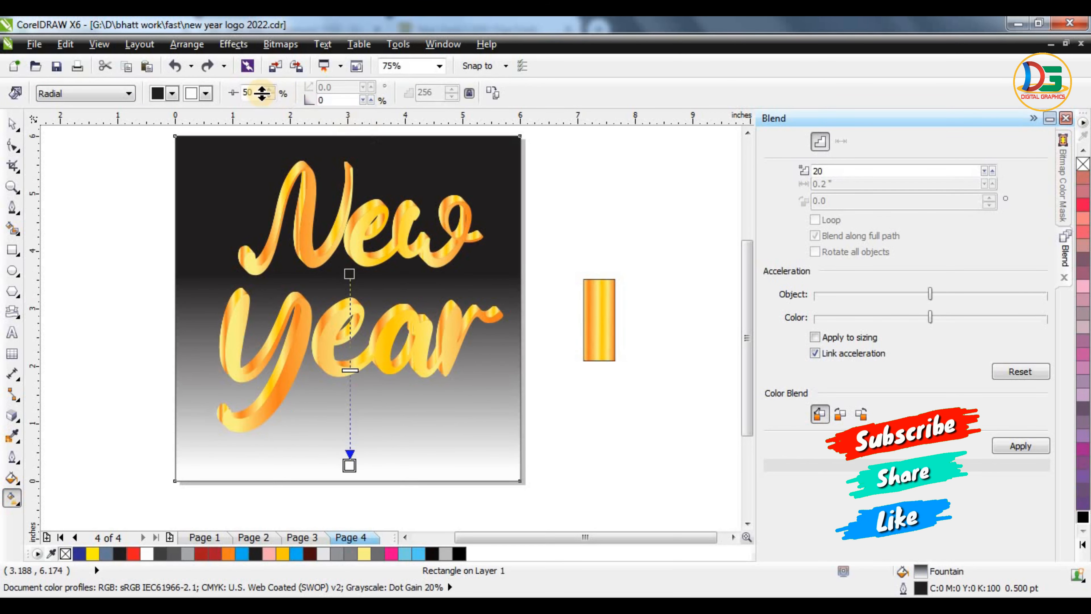
# - Redraw the rectangle's gradient to run upward from black below "Year" to white behind "New"
pyautogui.click(207, 94)
pyautogui.click(172, 94)
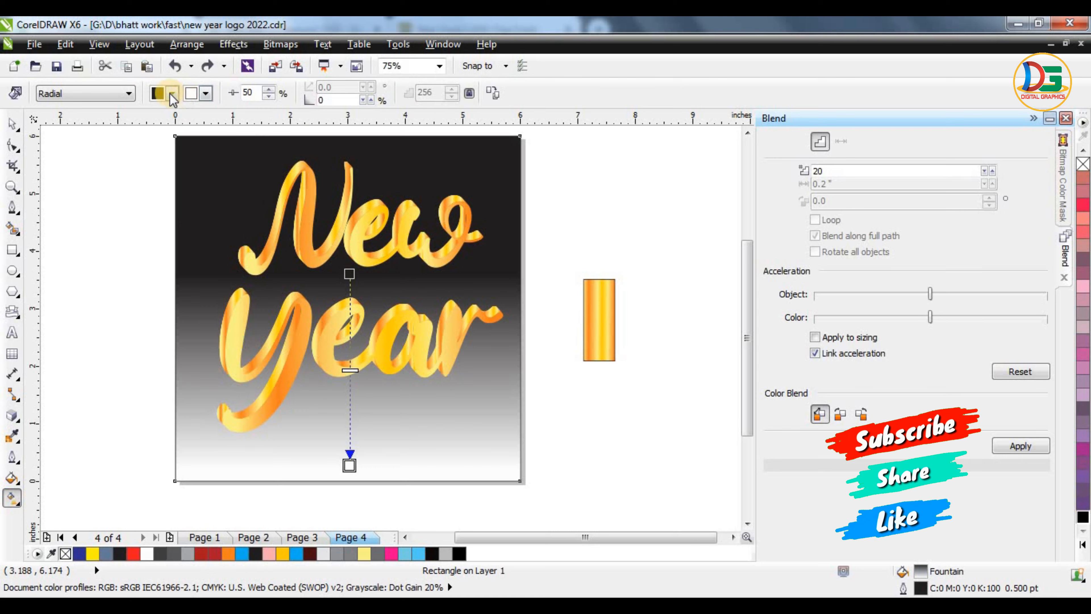
pyautogui.click(172, 93)
pyautogui.click(341, 471)
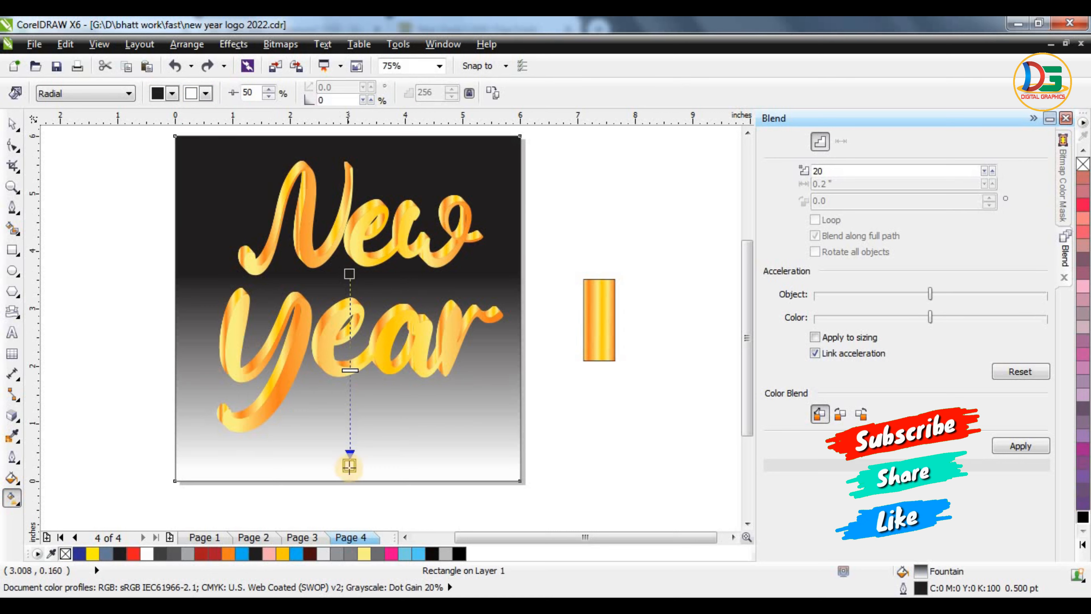
pyautogui.moveTo(349, 466); pyautogui.dragTo(346, 406)
# - Choose the Conical fill type and accept it as the document default for Graphic objects
pyautogui.click(57, 96)
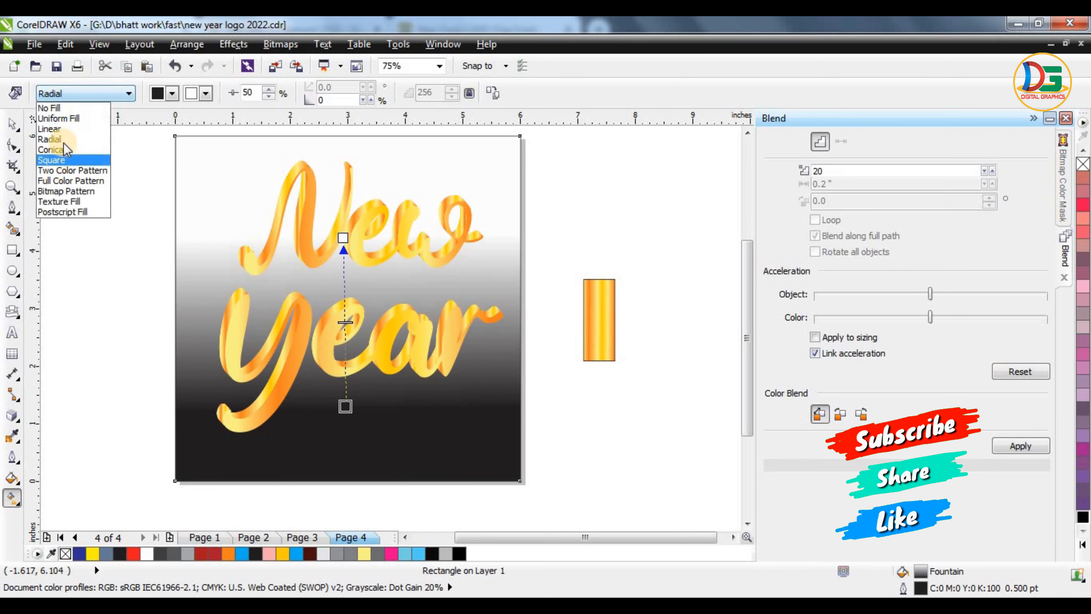
pyautogui.click(63, 142)
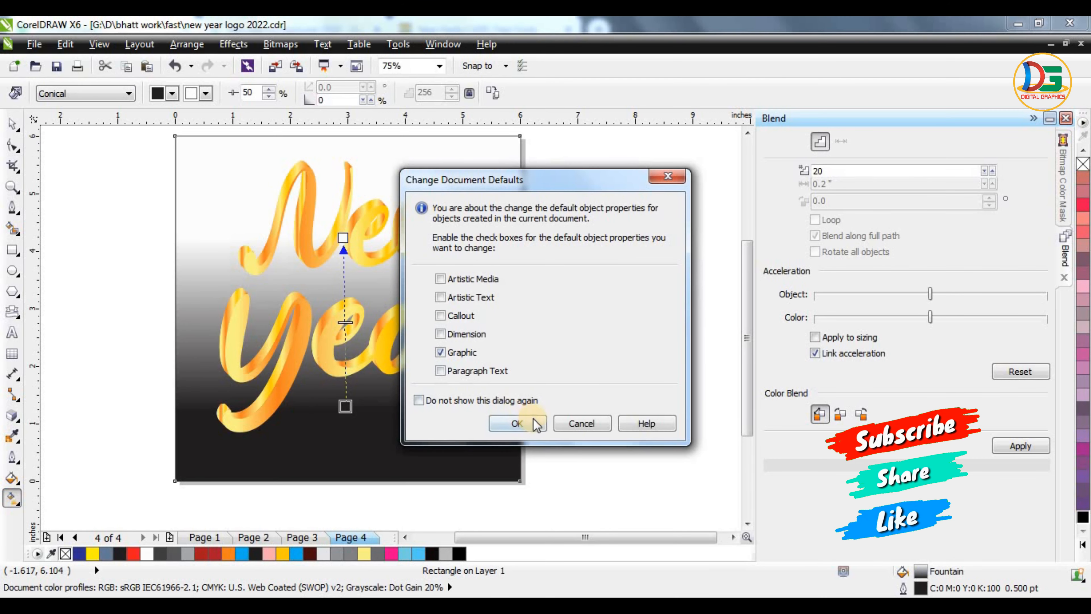
pyautogui.click(513, 413)
# - Set the document's default fill for Graphic objects to Radial
pyautogui.click(91, 97)
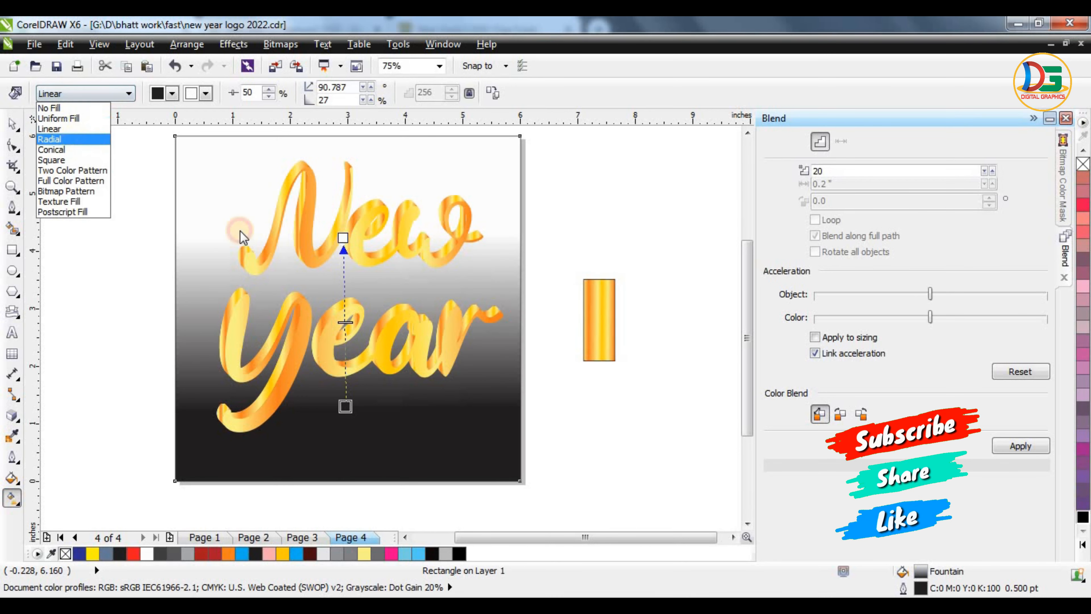
pyautogui.click(81, 129)
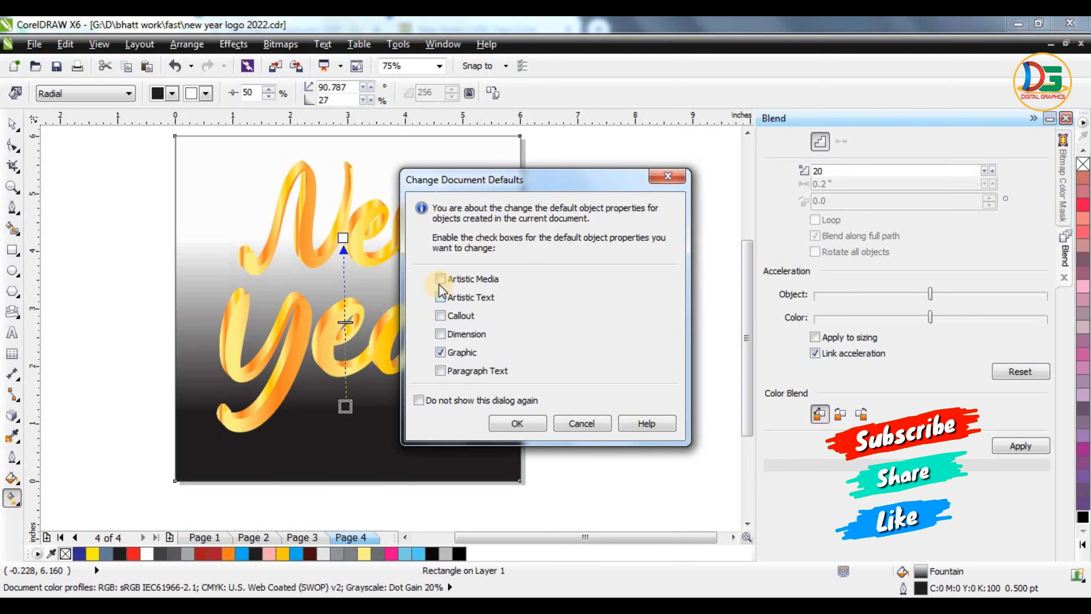
pyautogui.click(515, 424)
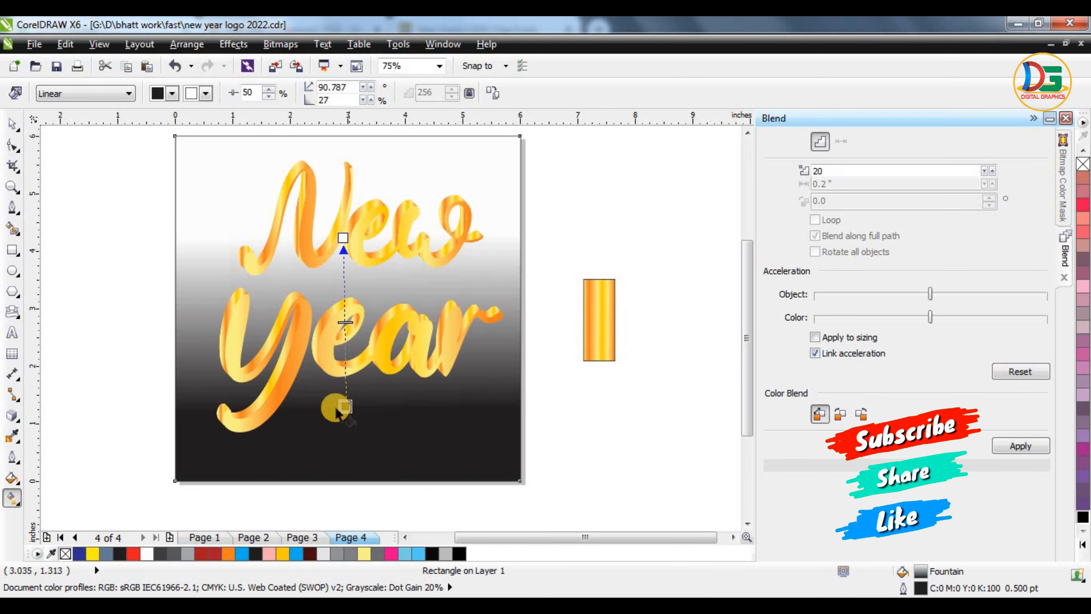
# - Delete the gradient-filled background rectangle and replace it with a new page-sized rectangle using the default fill
pyautogui.click(12, 124)
pyautogui.click(220, 177)
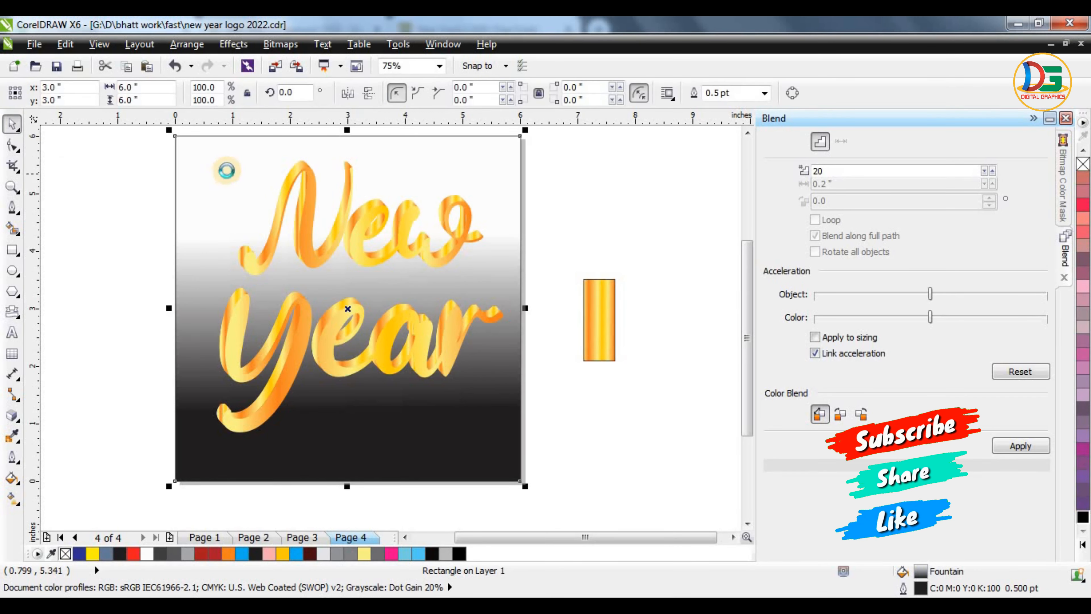
pyautogui.press('Delete')
pyautogui.doubleClick(13, 249)
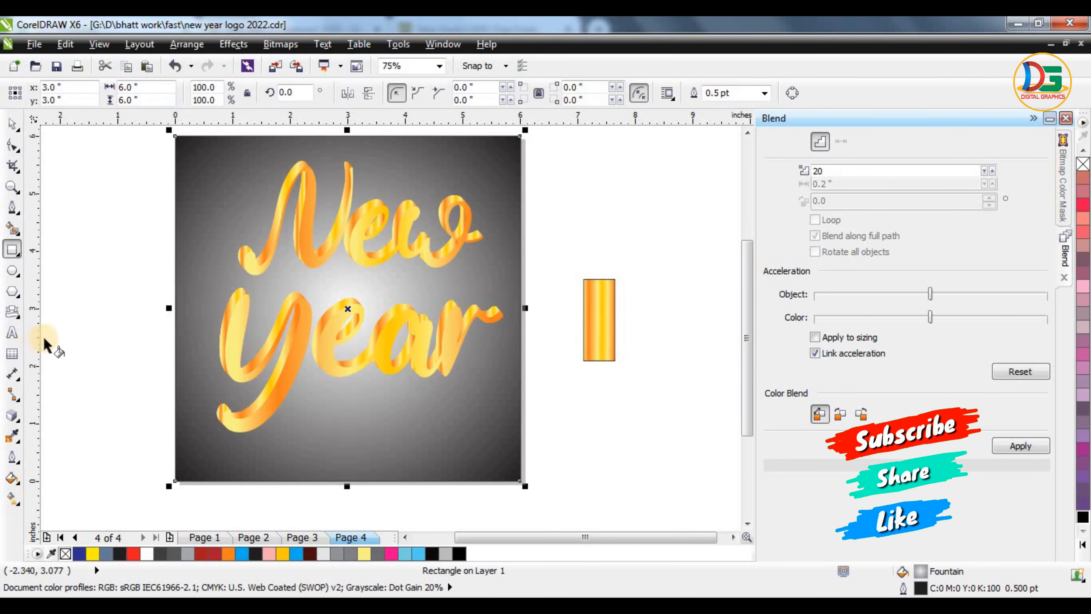
# - Set the outer color of the background rectangle's radial gradient to solid black
pyautogui.press('g')
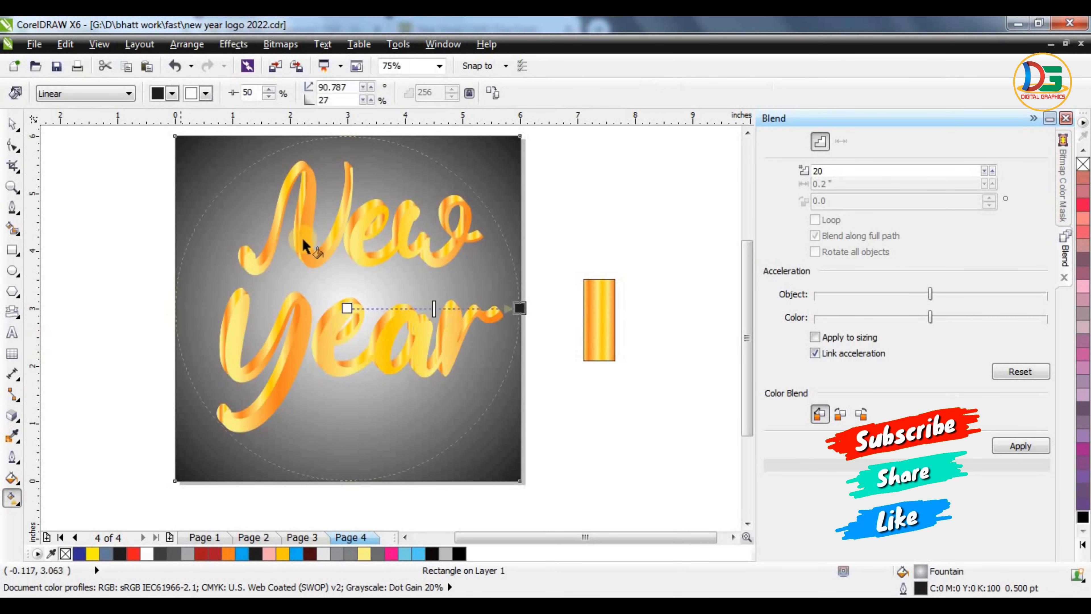
pyautogui.click(173, 93)
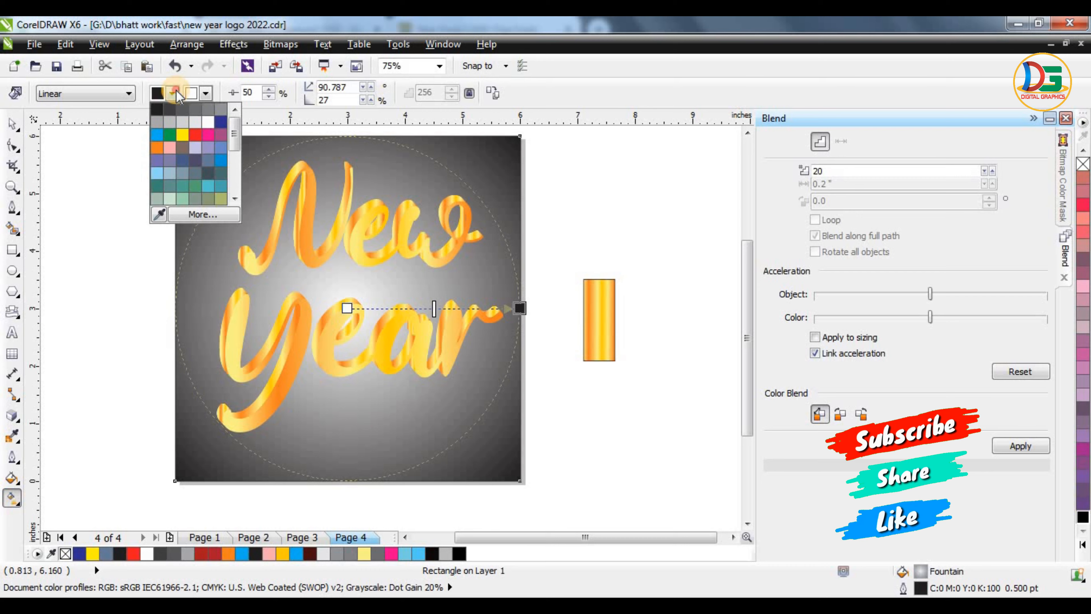
pyautogui.click(1085, 545)
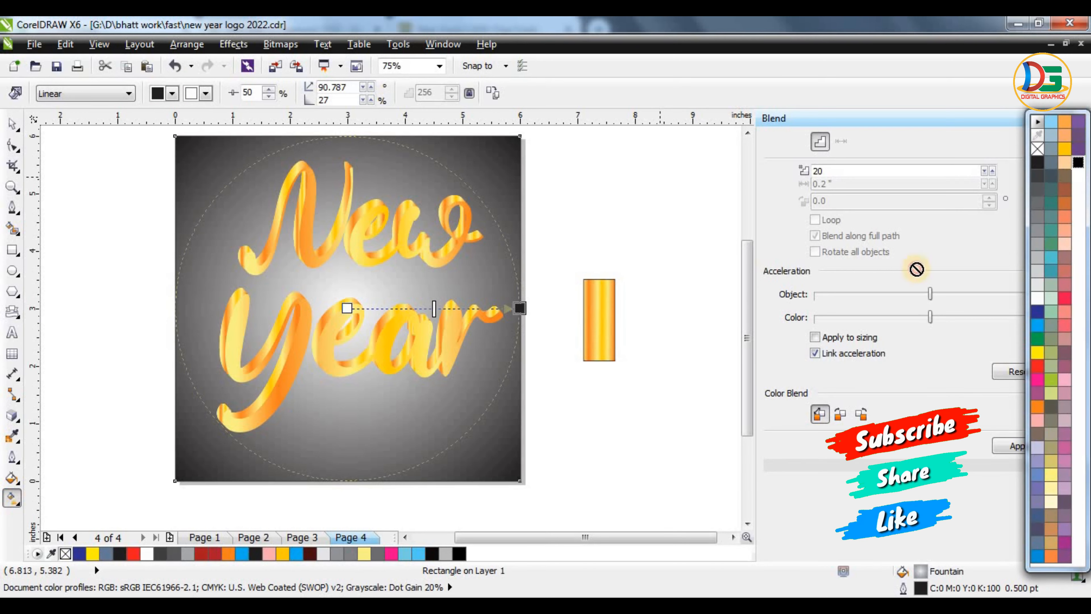
pyautogui.moveTo(531, 311); pyautogui.dragTo(521, 308)
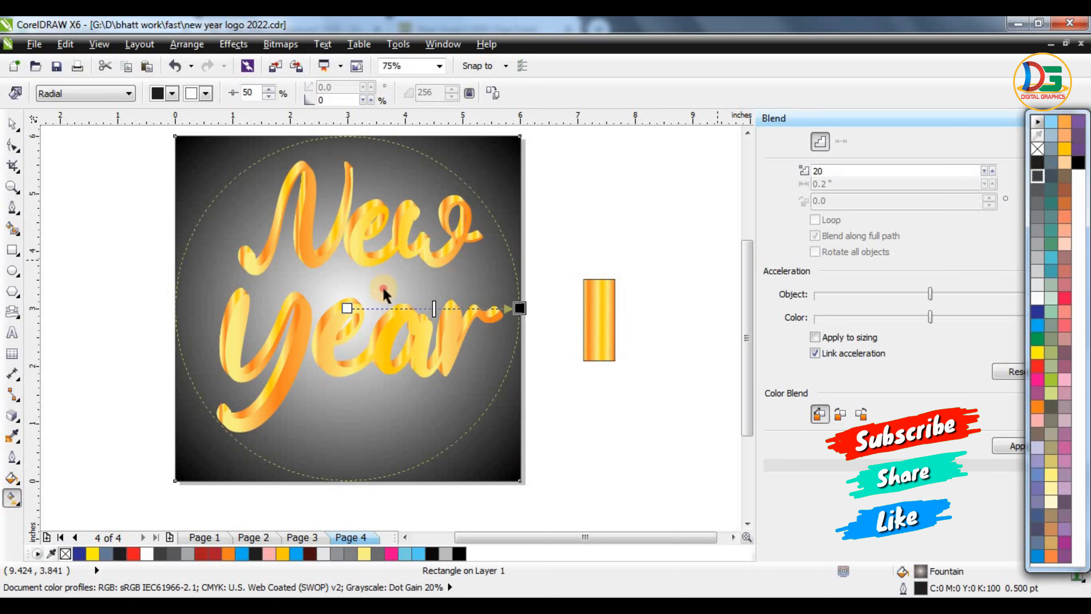
# - Set the center color of the background rectangle's radial gradient to dark gray
pyautogui.moveTo(346, 306); pyautogui.dragTo(345, 305)
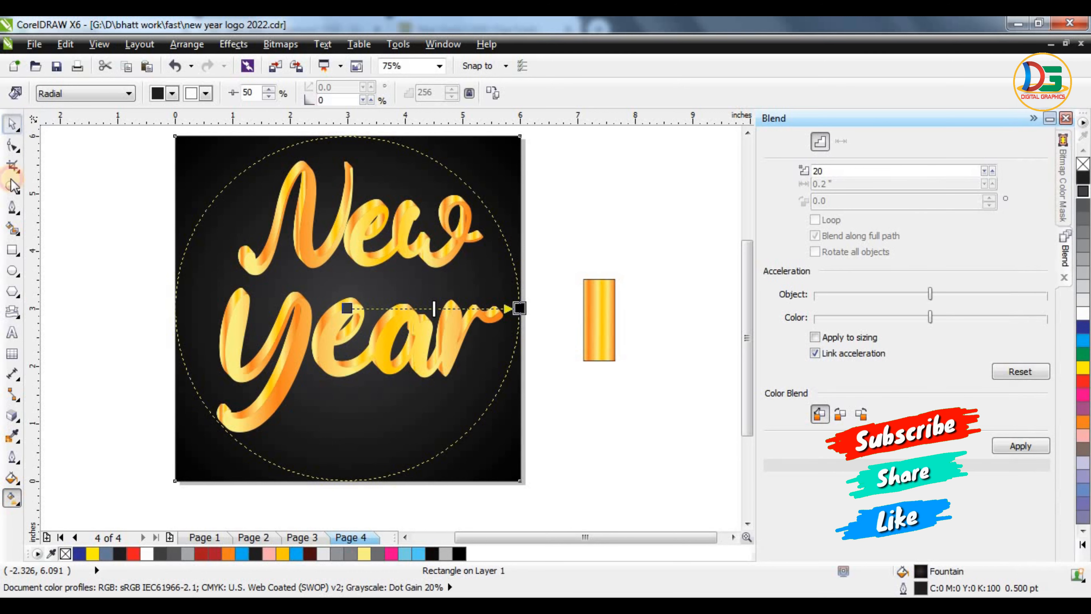
pyautogui.click(12, 249)
pyautogui.moveTo(549, 181); pyautogui.dragTo(621, 240)
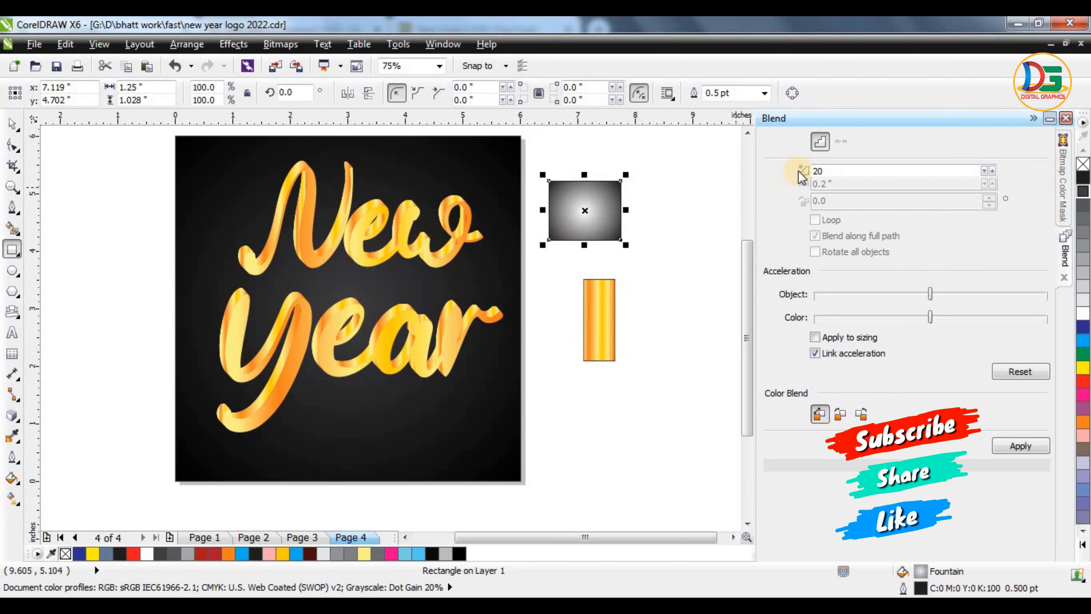
pyautogui.press('Delete')
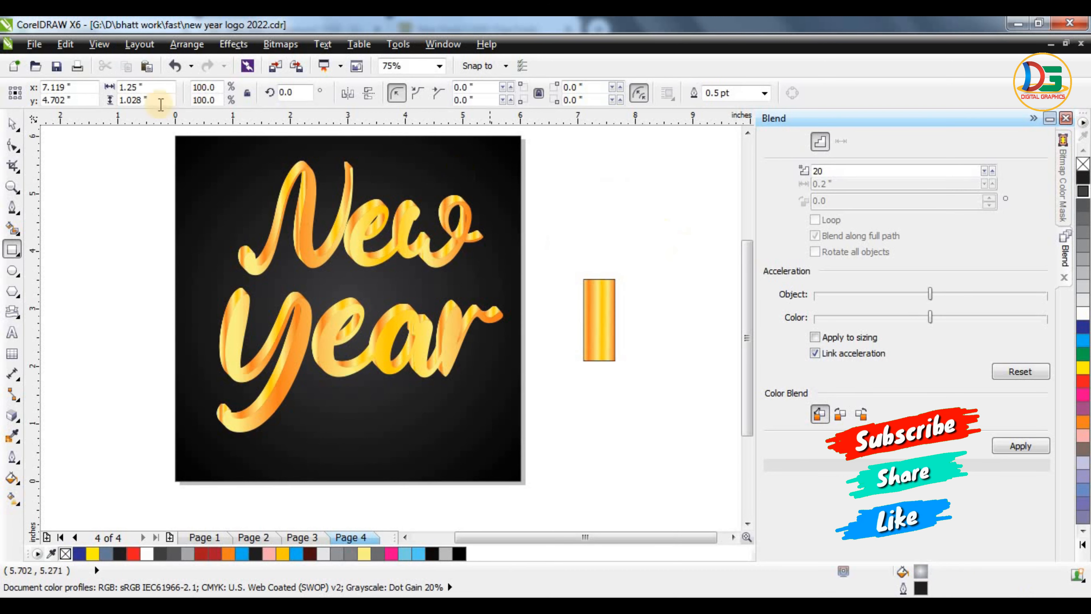
# - Set the document's default fill for Graphic objects to no fill
pyautogui.click(12, 124)
pyautogui.click(1083, 165)
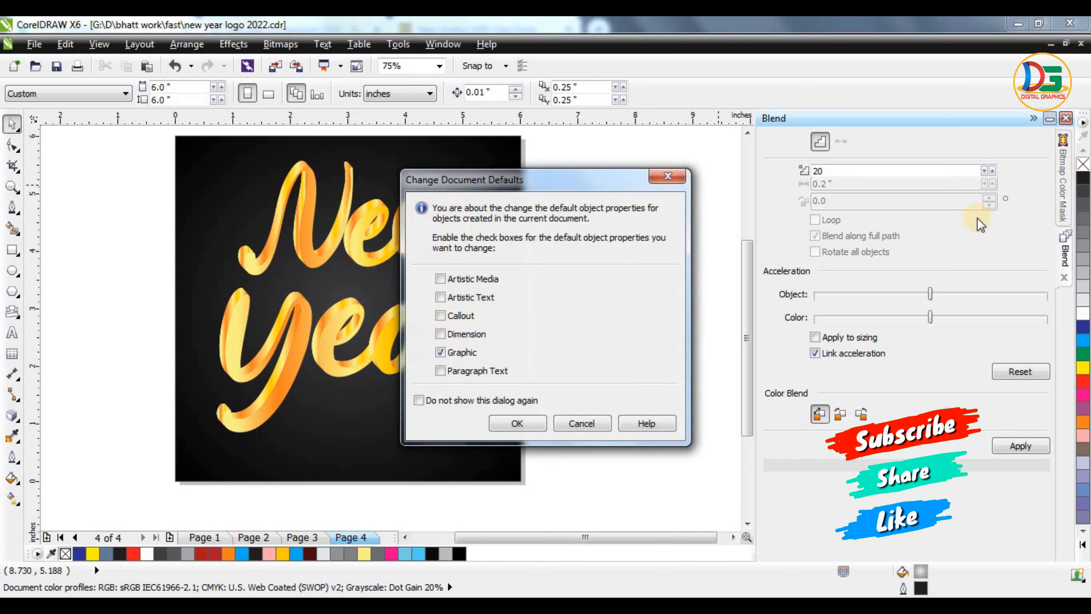
pyautogui.click(522, 421)
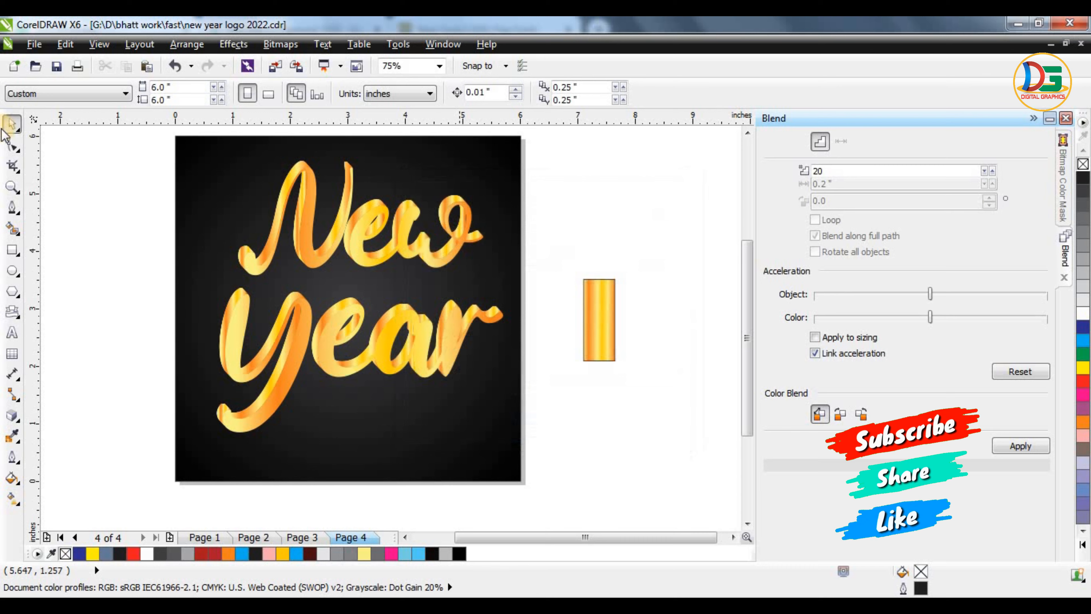
pyautogui.click(12, 249)
pyautogui.moveTo(538, 180); pyautogui.dragTo(608, 247)
pyautogui.press('Delete')
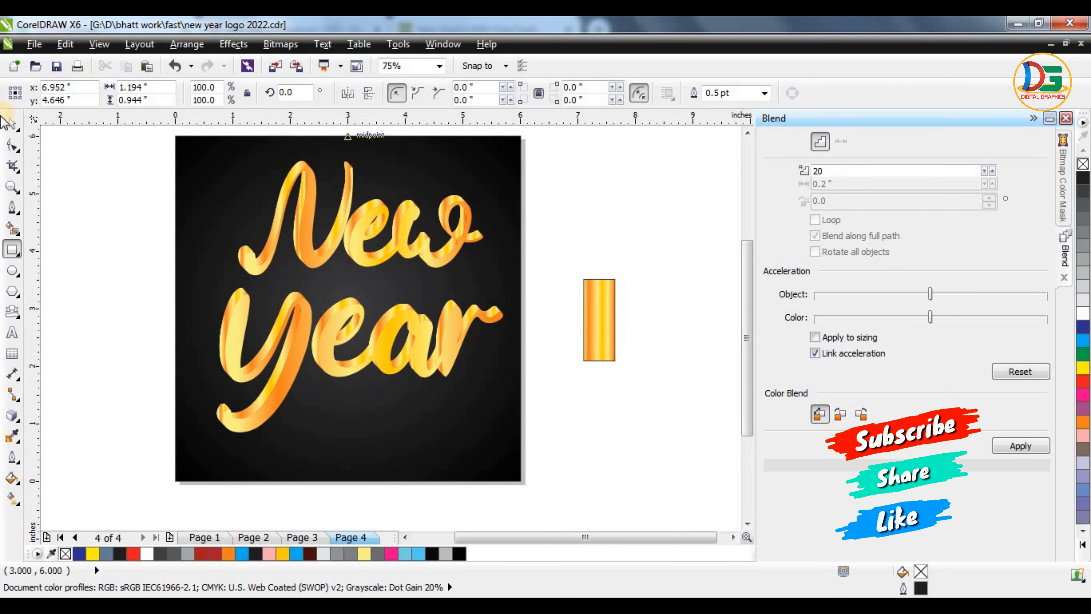
pyautogui.click(9, 126)
pyautogui.scroll(1, 434, 257)
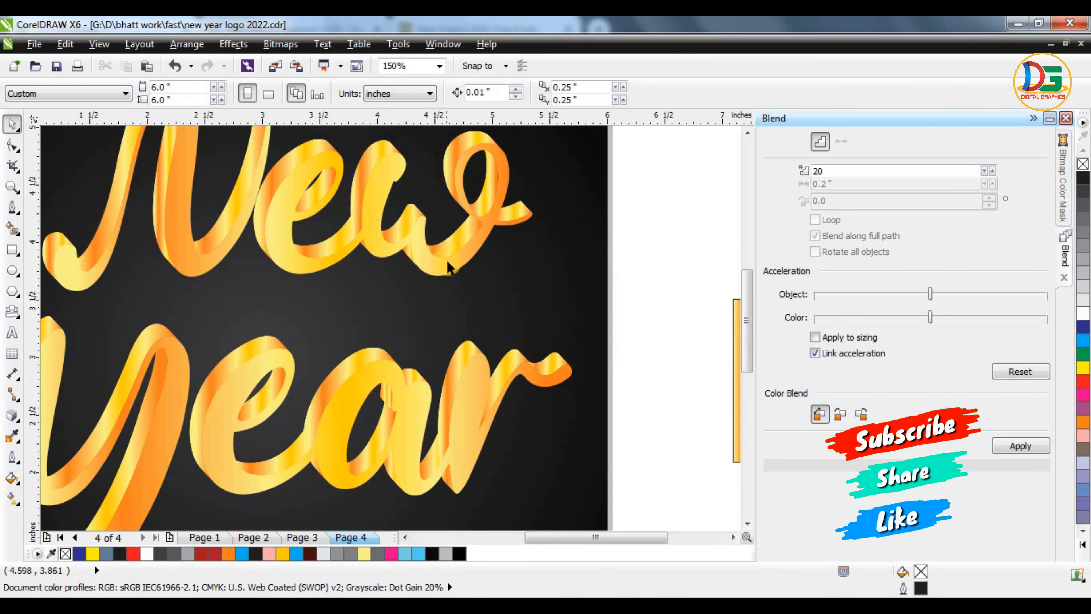
pyautogui.scroll(-1, 447, 260)
pyautogui.click(493, 176)
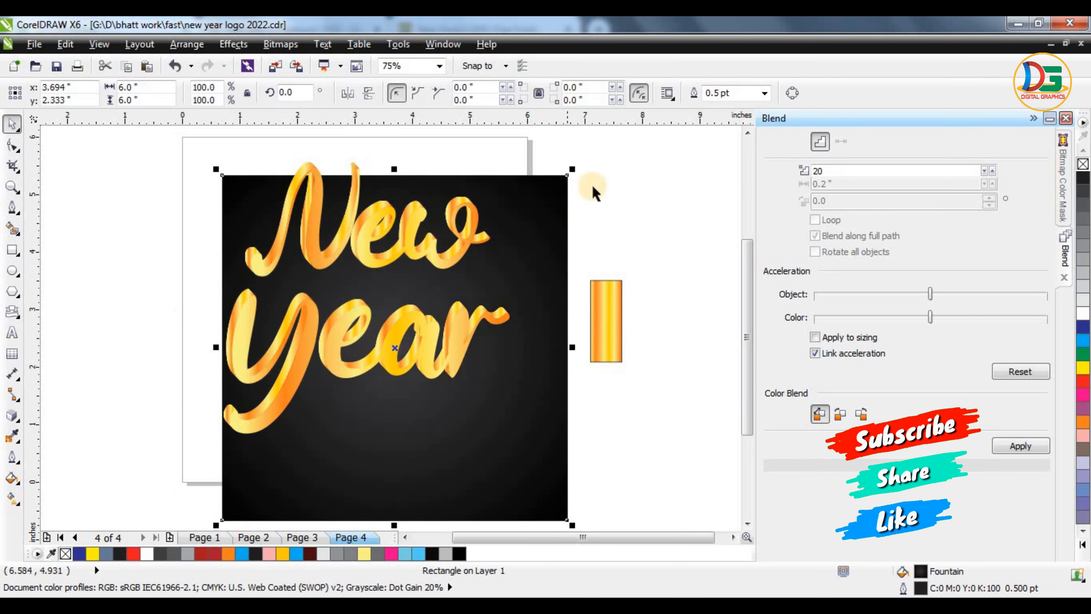
pyautogui.click(574, 169)
# - Draw a wavy banner shape about 1.68 by 0.49 inches above the "ew" of "New"
pyautogui.scroll(1, 389, 134)
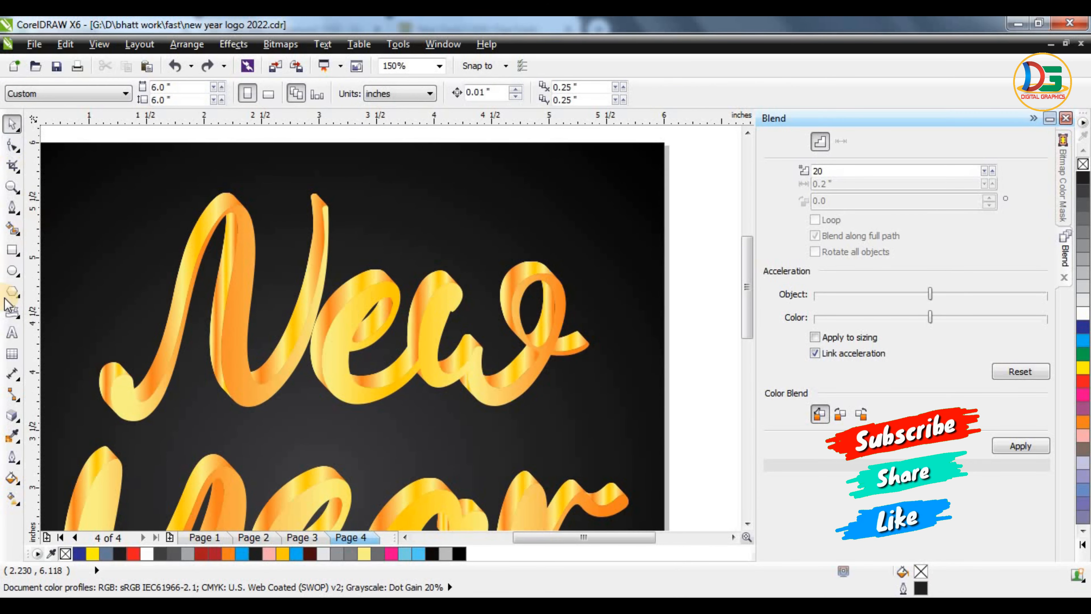
pyautogui.click(10, 312)
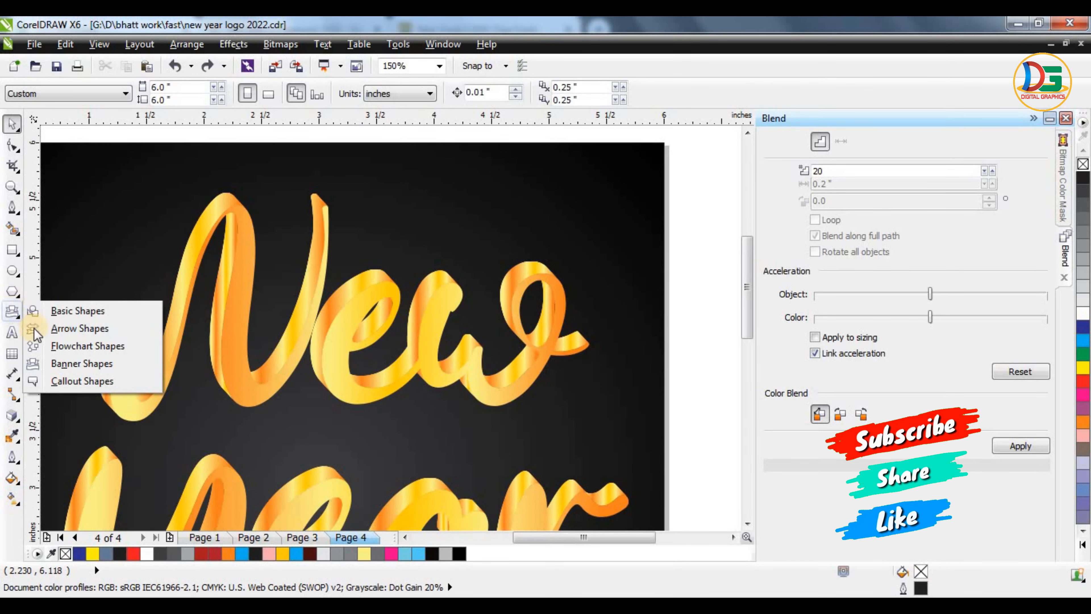
pyautogui.click(65, 364)
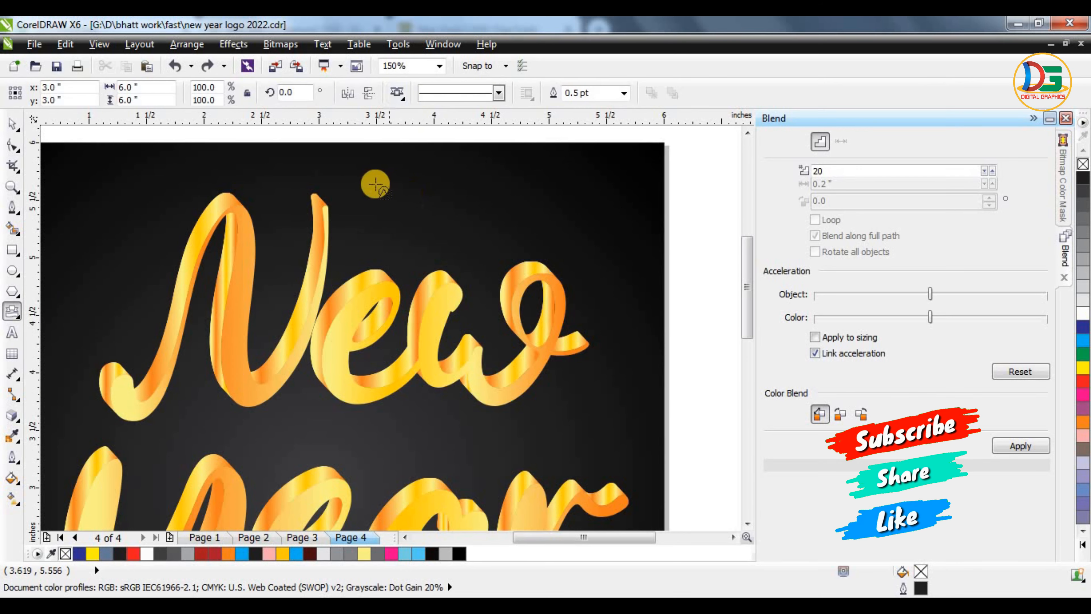
pyautogui.click(402, 99)
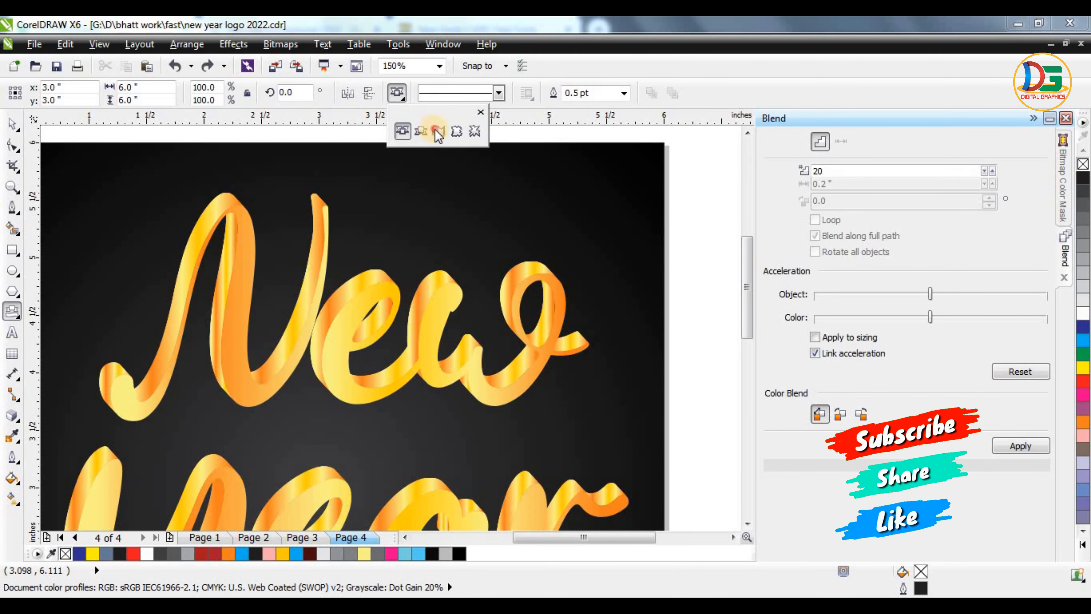
pyautogui.click(435, 129)
pyautogui.moveTo(335, 196); pyautogui.dragTo(533, 257)
pyautogui.click(14, 130)
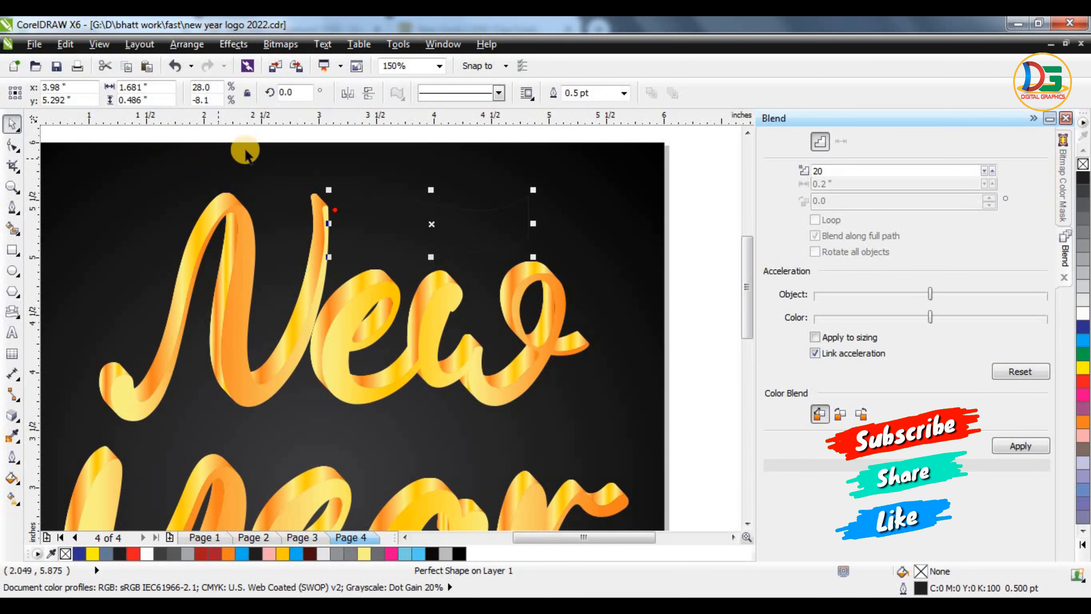
# - Copy the golden gradient fill from the sample rectangle beside the page onto the wavy banner
pyautogui.scroll(-1, 264, 149)
pyautogui.press('g')
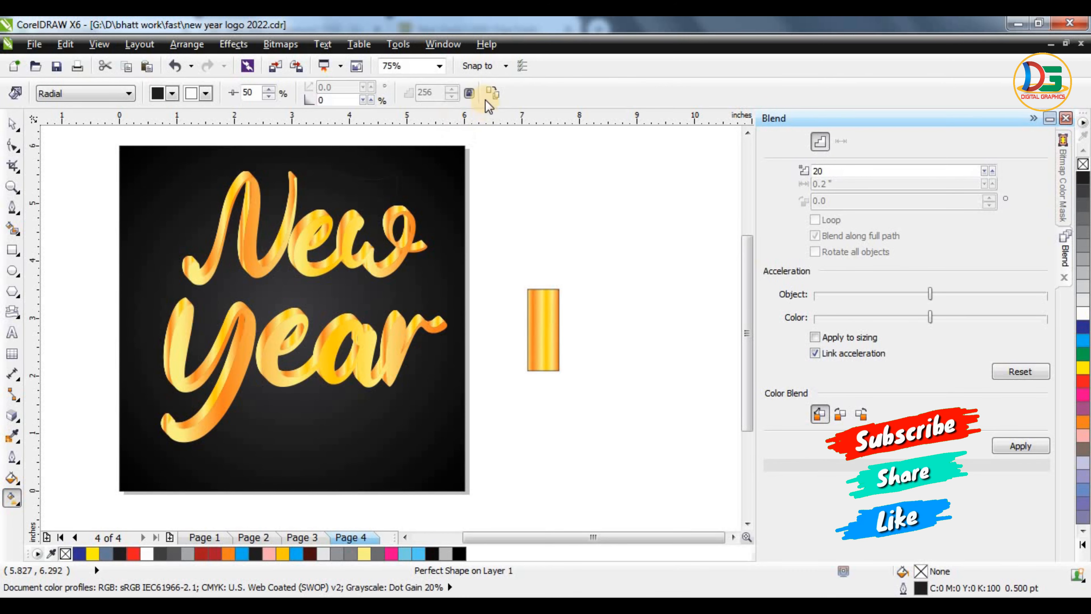
pyautogui.click(492, 92)
pyautogui.click(545, 316)
pyautogui.scroll(1, 386, 168)
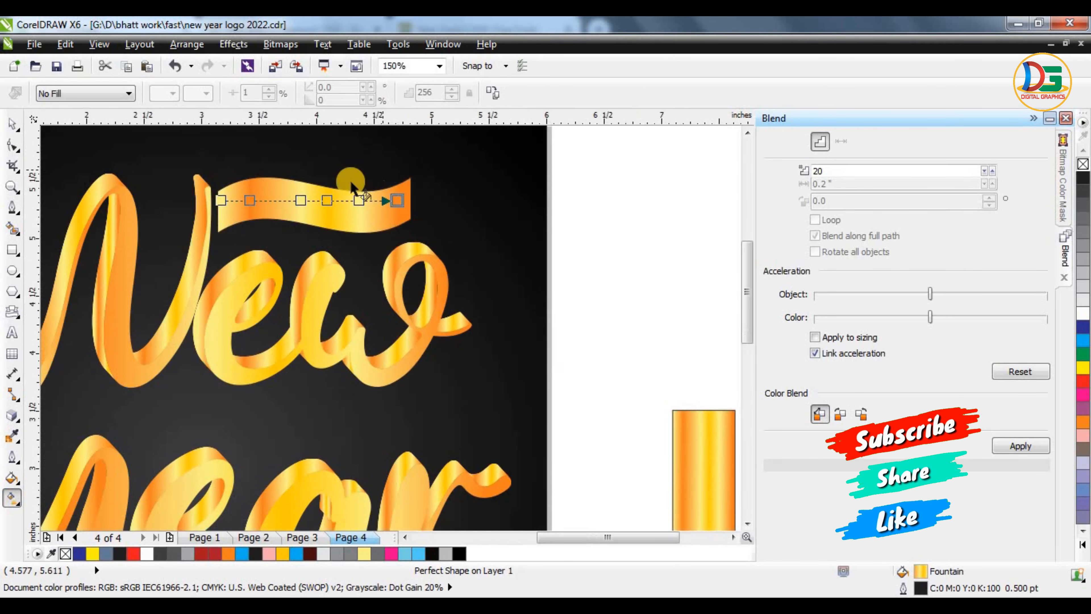
pyautogui.scroll(1, 363, 180)
# - Move the banner against the N's end stroke and order it behind the lettering but in front of the background
pyautogui.click(10, 124)
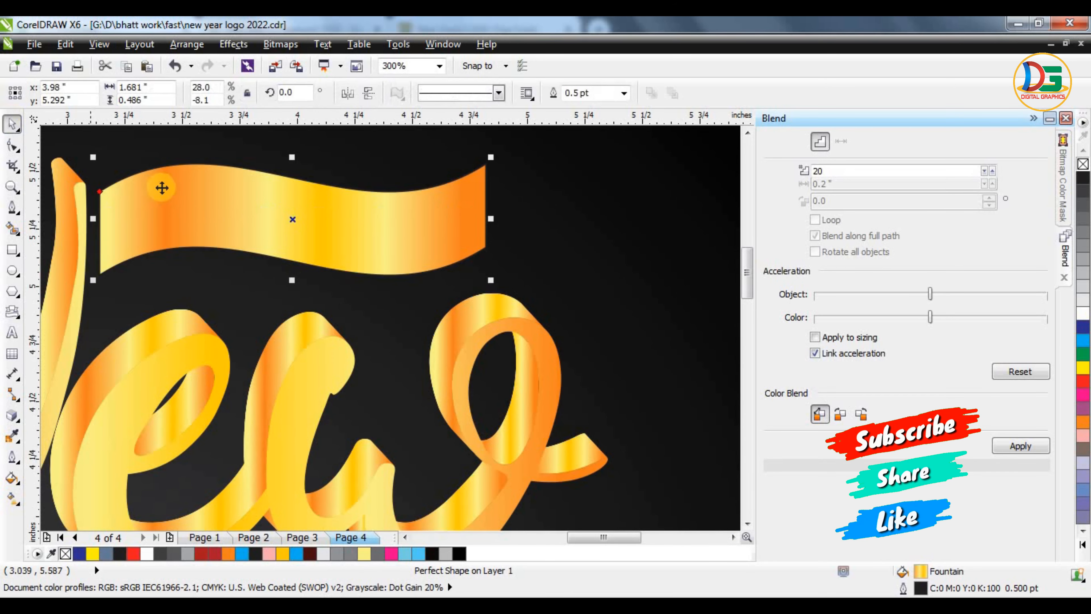
pyautogui.moveTo(158, 185); pyautogui.dragTo(145, 193)
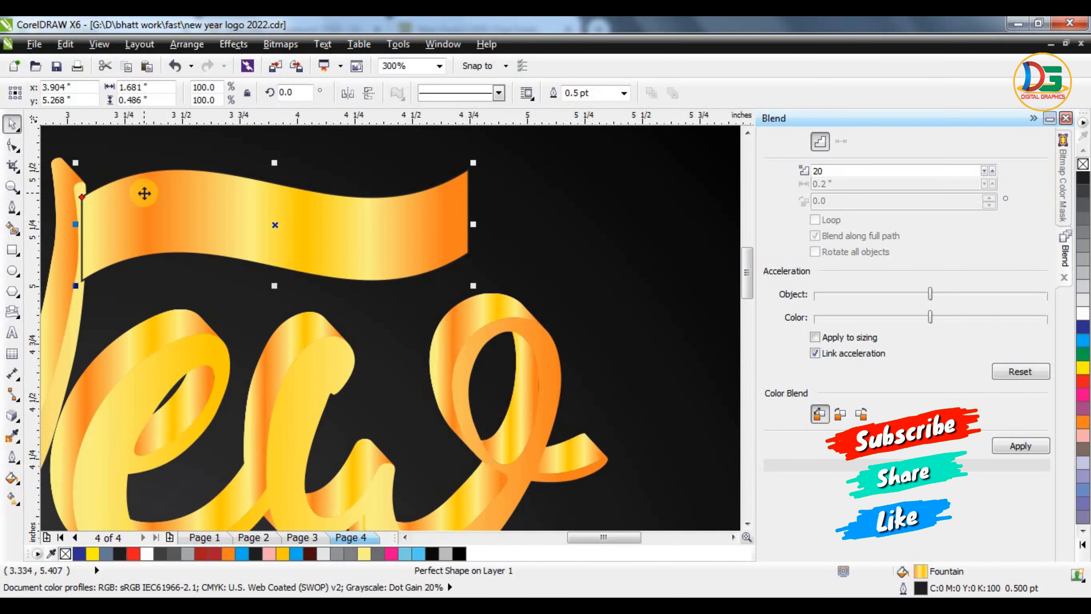
pyautogui.hotkey('shift', 'pagedown')
pyautogui.hotkey('ctrl', 'pageup')
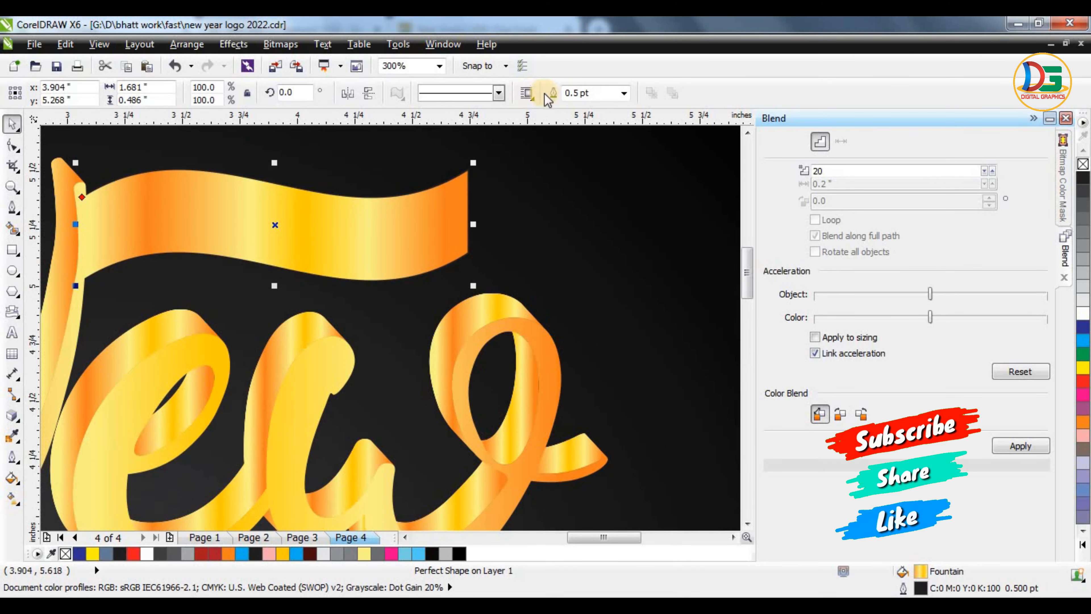
# - Remove the banner's outline and stretch it horizontally to about 1.84 inches wide
pyautogui.click(623, 93)
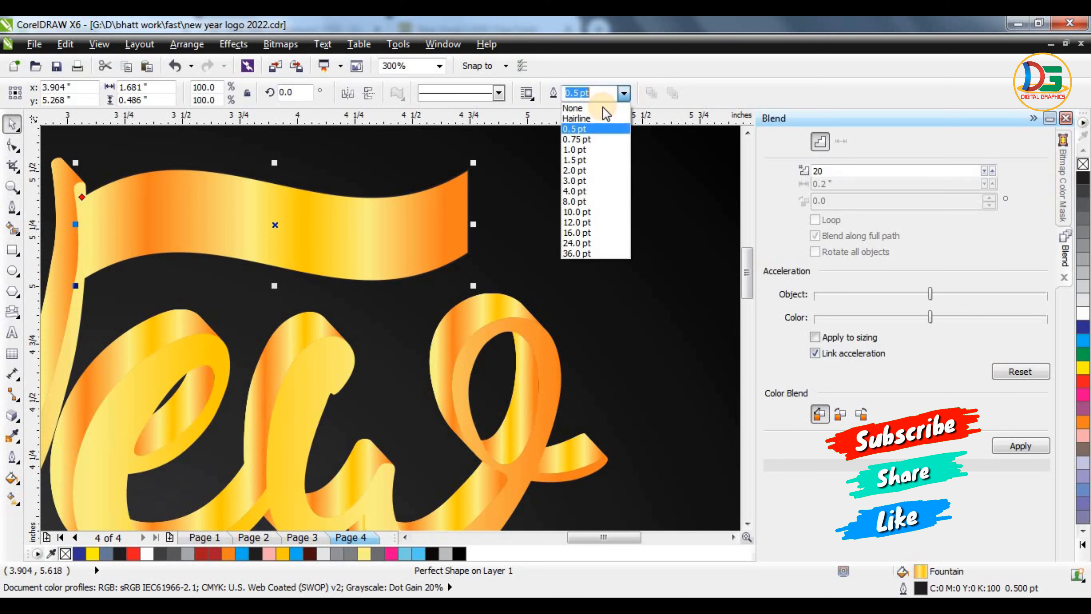
pyautogui.click(573, 107)
pyautogui.moveTo(502, 224); pyautogui.dragTo(537, 222)
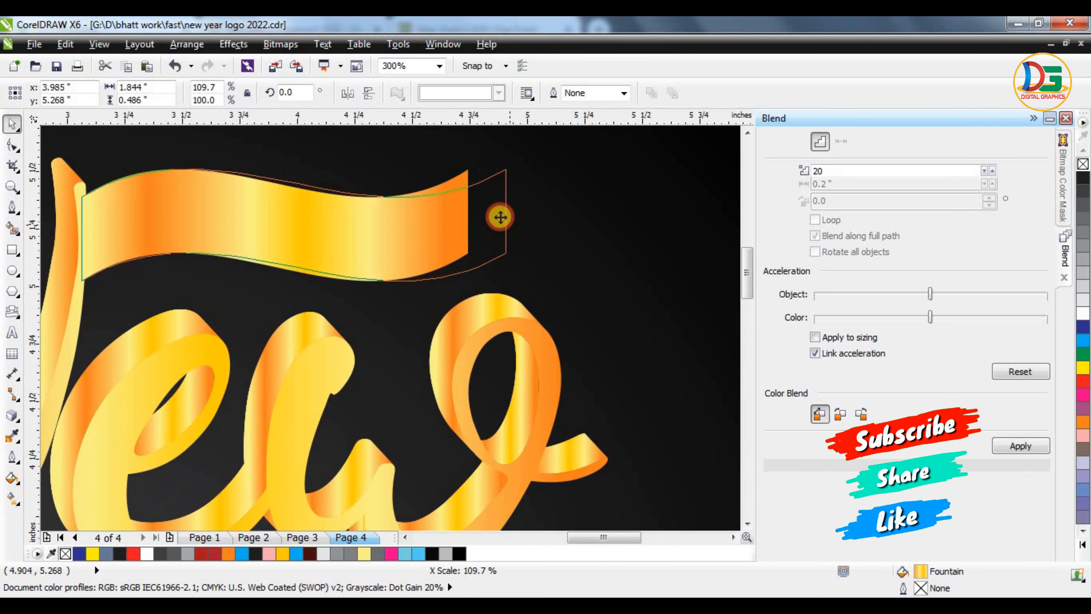
# - Place a copy of the banner below "Year", starting at the tail of the Y
pyautogui.scroll(-4, 494, 212)
pyautogui.moveTo(447, 267); pyautogui.dragTo(388, 426)
pyautogui.rightClick(387, 424)
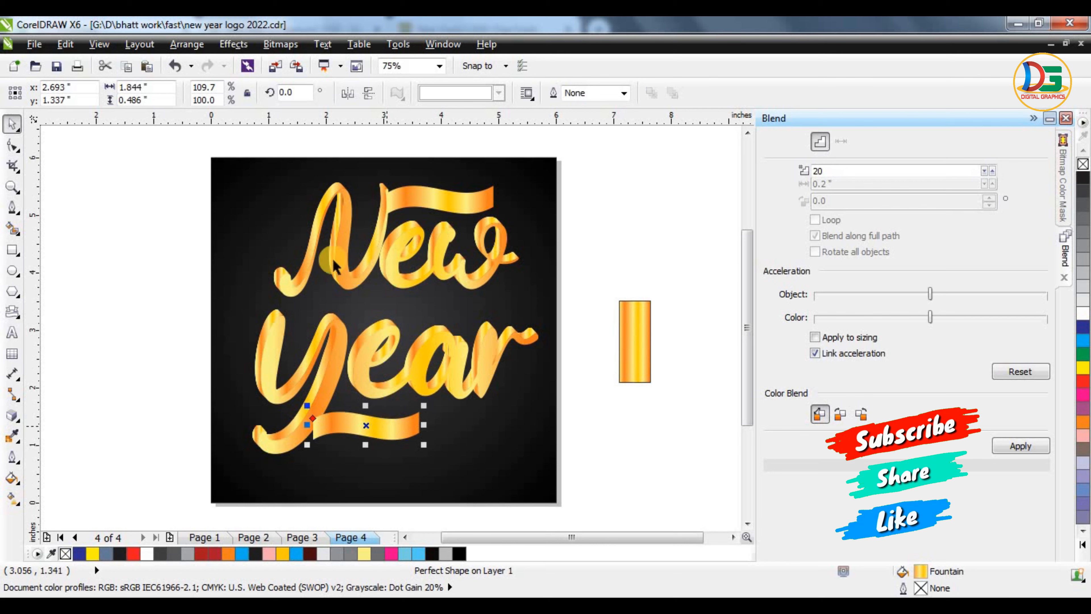
# - Mirror the lower banner horizontally and enlarge it to about 3.45 by 0.91 inches
pyautogui.click(348, 94)
pyautogui.moveTo(422, 446); pyautogui.dragTo(518, 470)
pyautogui.click(449, 447)
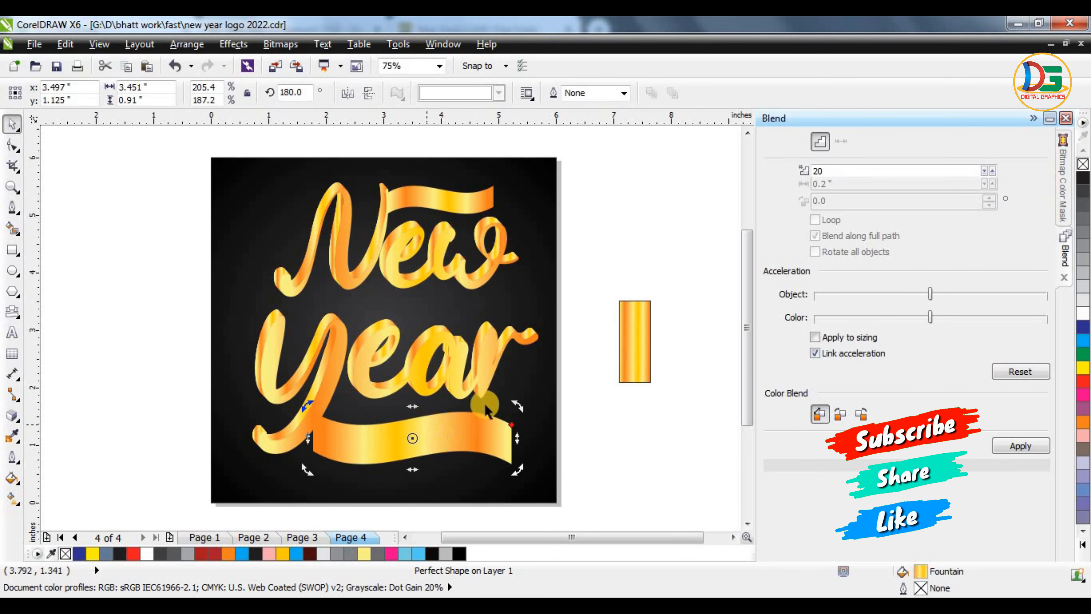
# - Change the lower banner's horizontal mirroring to vertical and skew it horizontally to about 3.66 inches wide so its ends slant
pyautogui.click(357, 93)
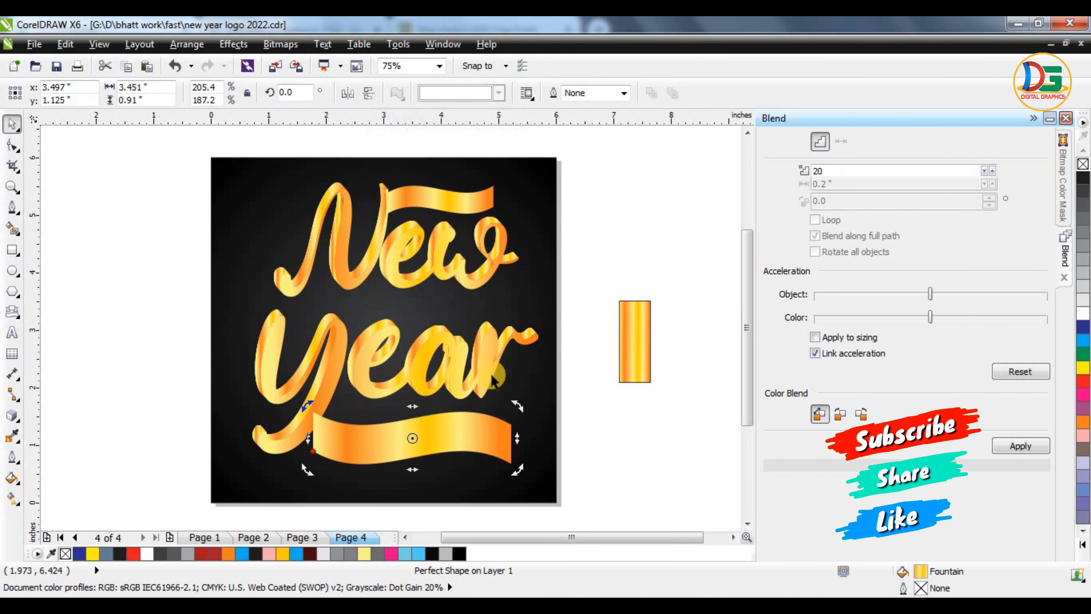
pyautogui.click(609, 239)
pyautogui.doubleClick(395, 439)
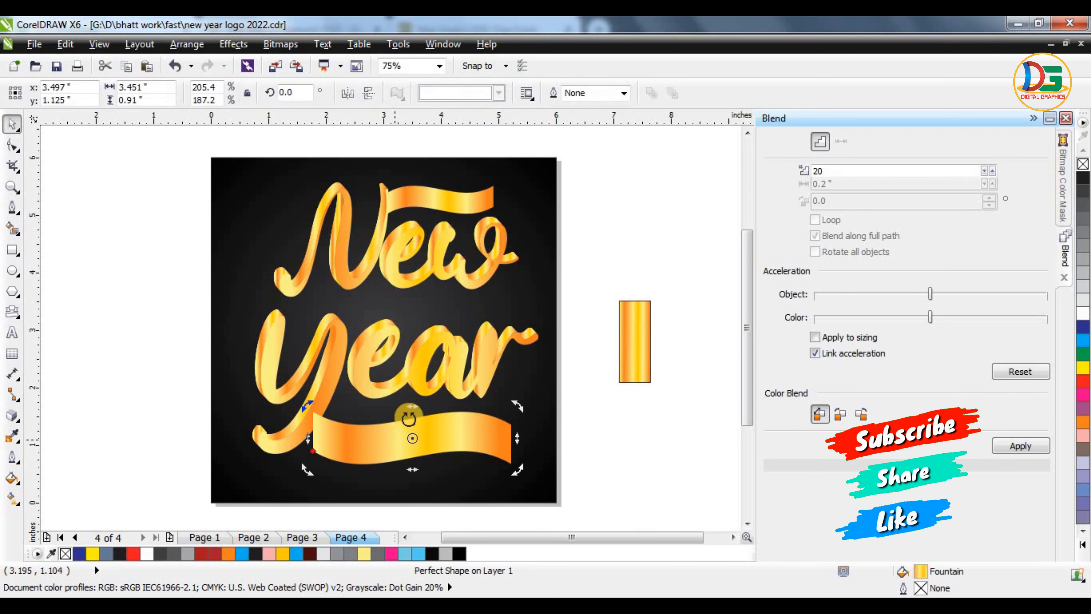
pyautogui.moveTo(415, 412); pyautogui.dragTo(439, 410)
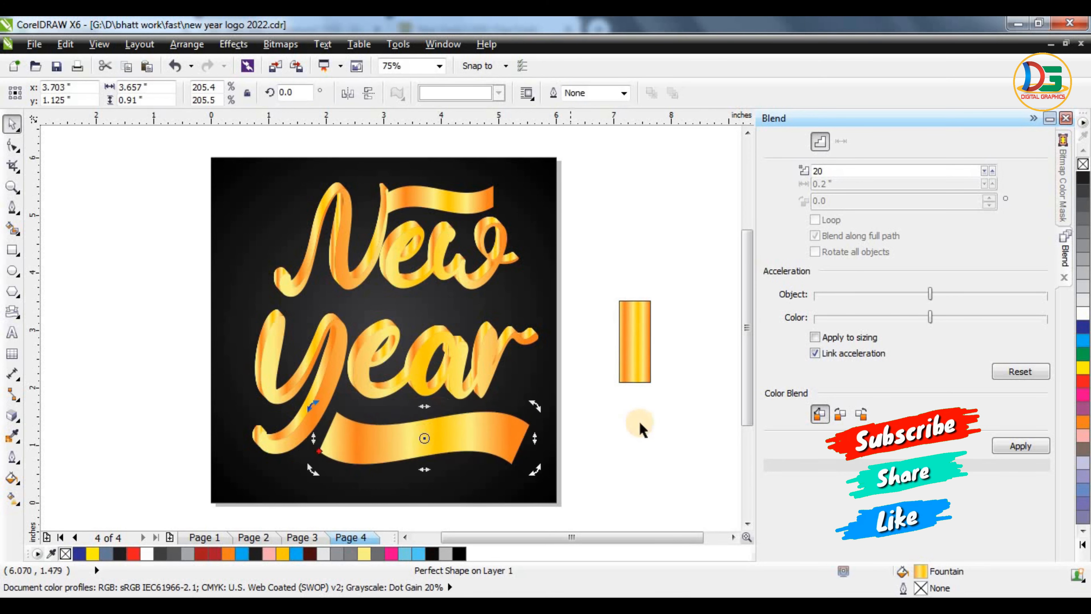
pyautogui.click(635, 428)
# - Move the lower banner against the Y's tail and enlarge it to about 4.26 by 1.06 inches
pyautogui.scroll(3, 363, 445)
pyautogui.moveTo(368, 445); pyautogui.dragTo(339, 430)
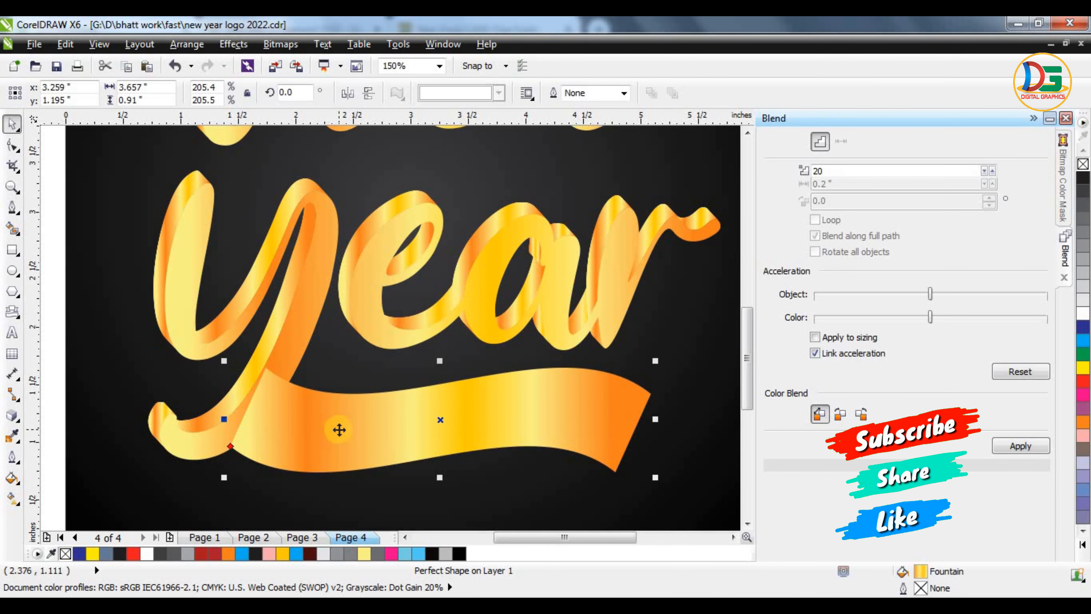
pyautogui.press('F3')
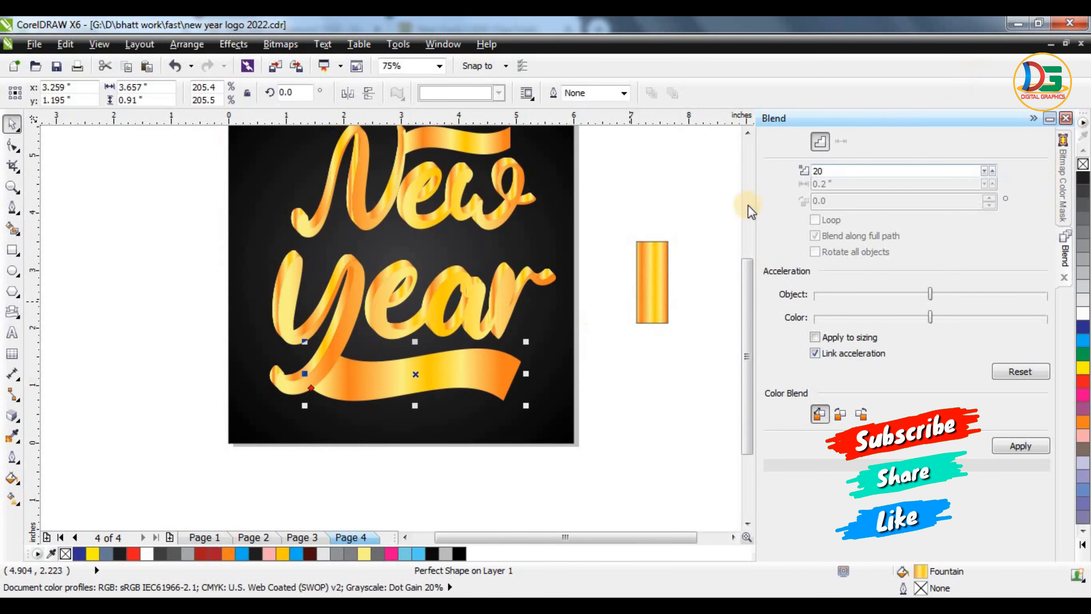
pyautogui.moveTo(523, 342)
pyautogui.mouseDown()
pyautogui.moveTo(554, 337)
pyautogui.moveTo(542, 337)
pyautogui.mouseUp()
pyautogui.moveTo(554, 415); pyautogui.dragTo(559, 420)
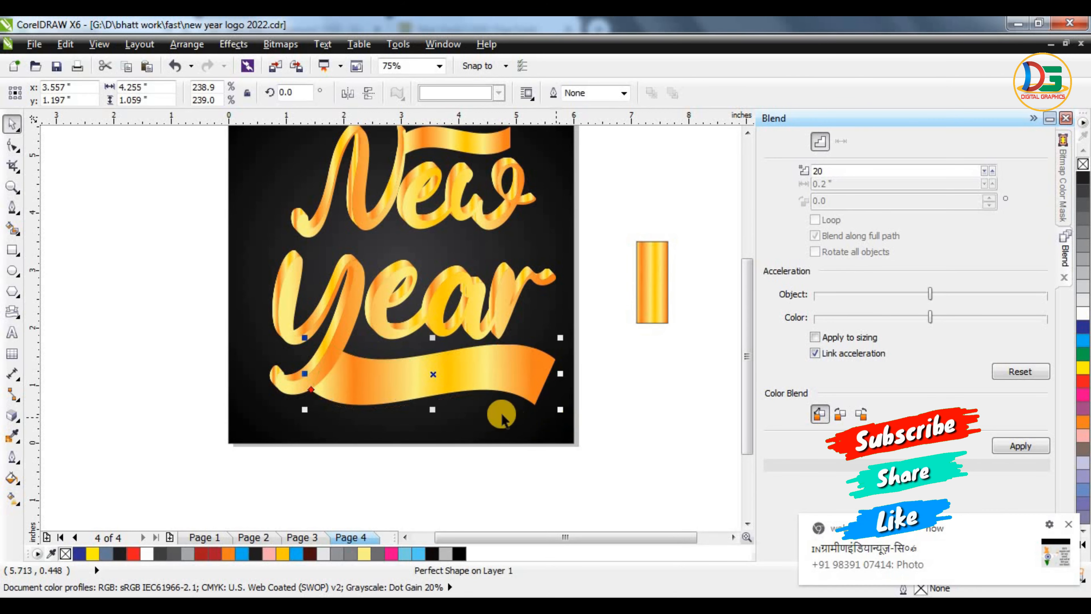
pyautogui.scroll(-2, 357, 389)
pyautogui.click(285, 294)
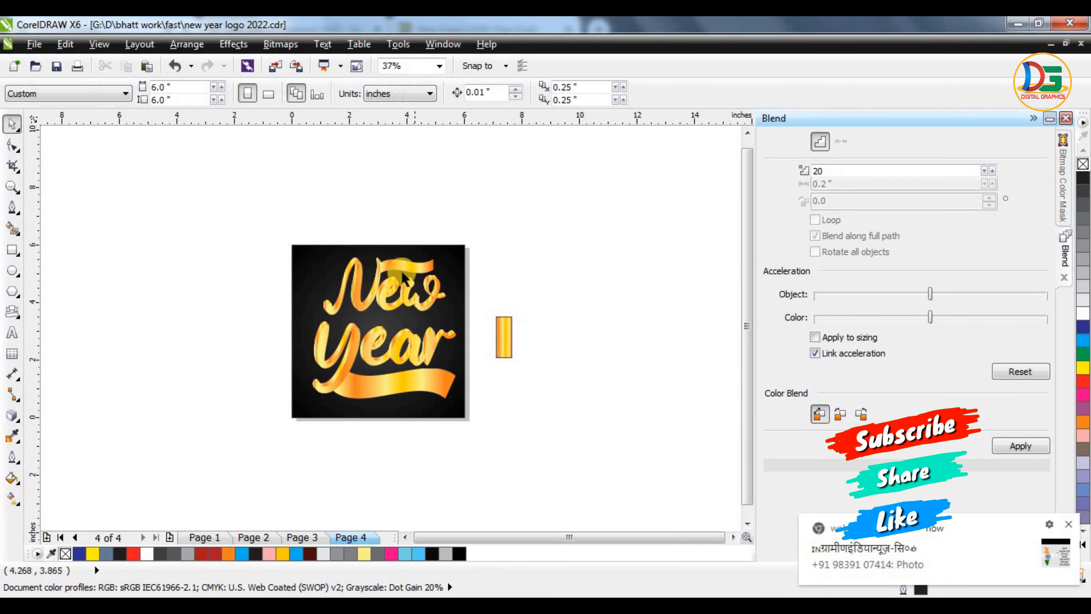
# - Add the artistic text "Happy" beside the page, level with the upper banner
pyautogui.scroll(2, 404, 279)
pyautogui.scroll(2, 391, 271)
pyautogui.click(392, 260)
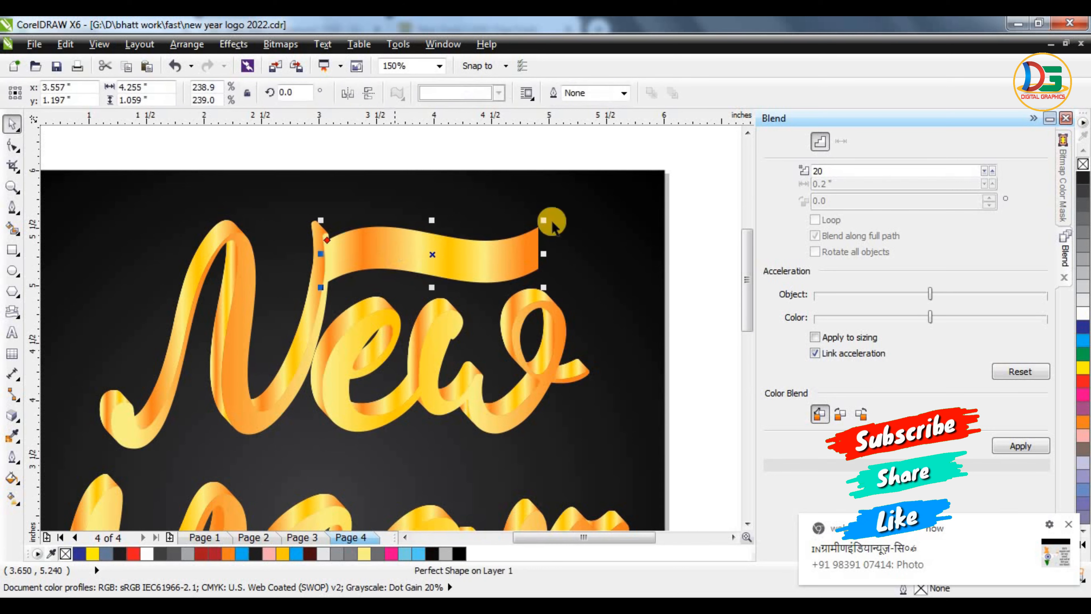
pyautogui.click(672, 164)
pyautogui.press('F8')
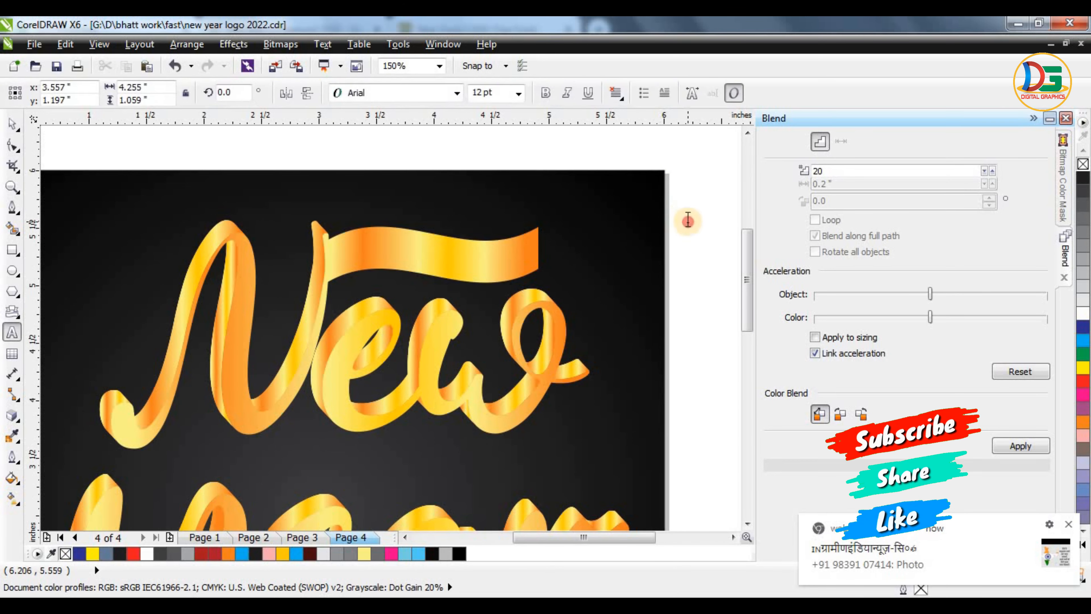
pyautogui.click(687, 219)
pyautogui.write('Ha')
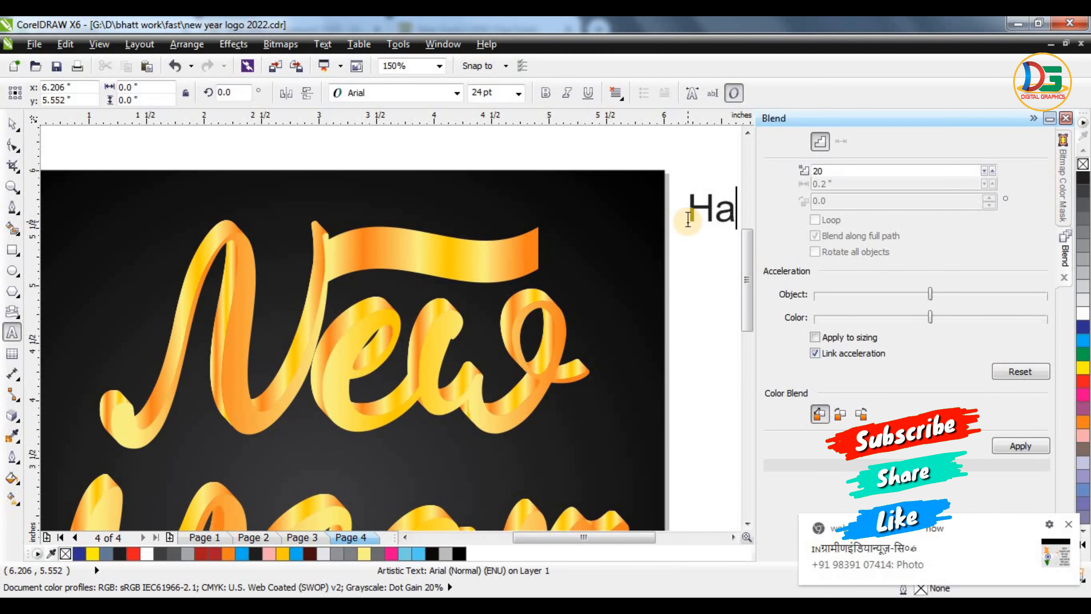
pyautogui.write('ppy')
pyautogui.hotkey('ctrl', 'space')
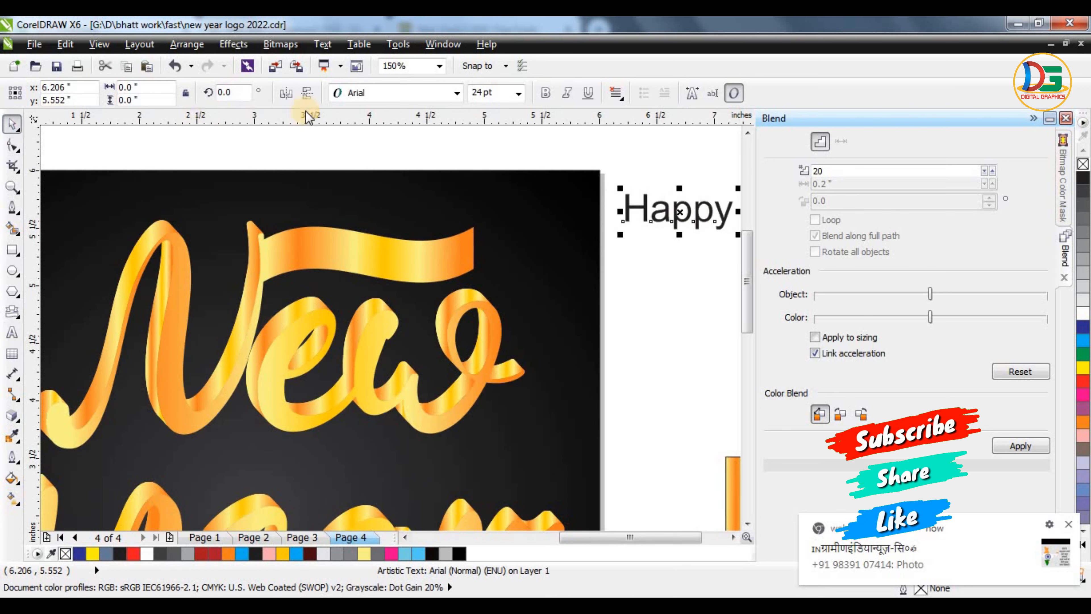
# - Set the "Happy" text's font to Mark Tyler and move the text onto the upper banner
pyautogui.click(352, 93)
pyautogui.write('Mark Tyler')
pyautogui.press('Return')
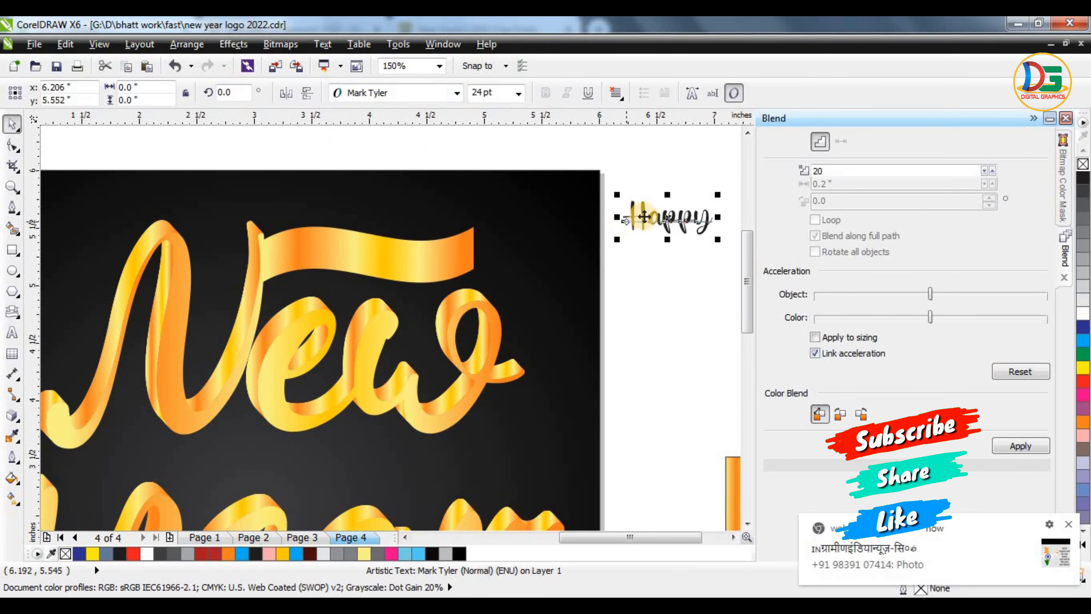
pyautogui.moveTo(585, 224); pyautogui.dragTo(284, 262)
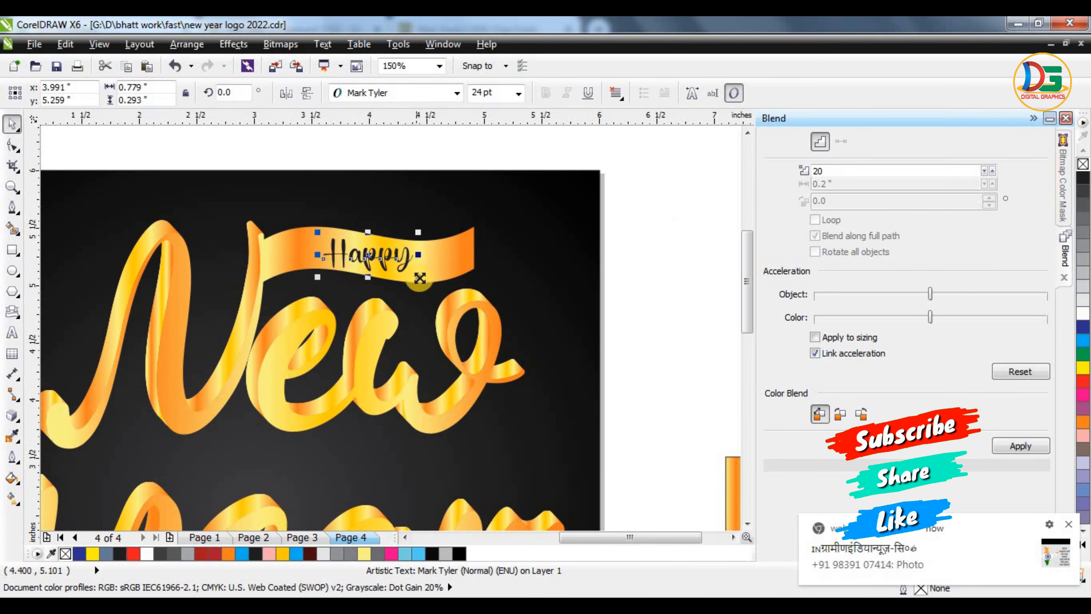
# - Enlarge the "Happy" text to about 1.36 by 0.36 inches on the upper banner and fill it dark brown
pyautogui.moveTo(420, 278); pyautogui.dragTo(447, 294)
pyautogui.scroll(-3, 475, 219)
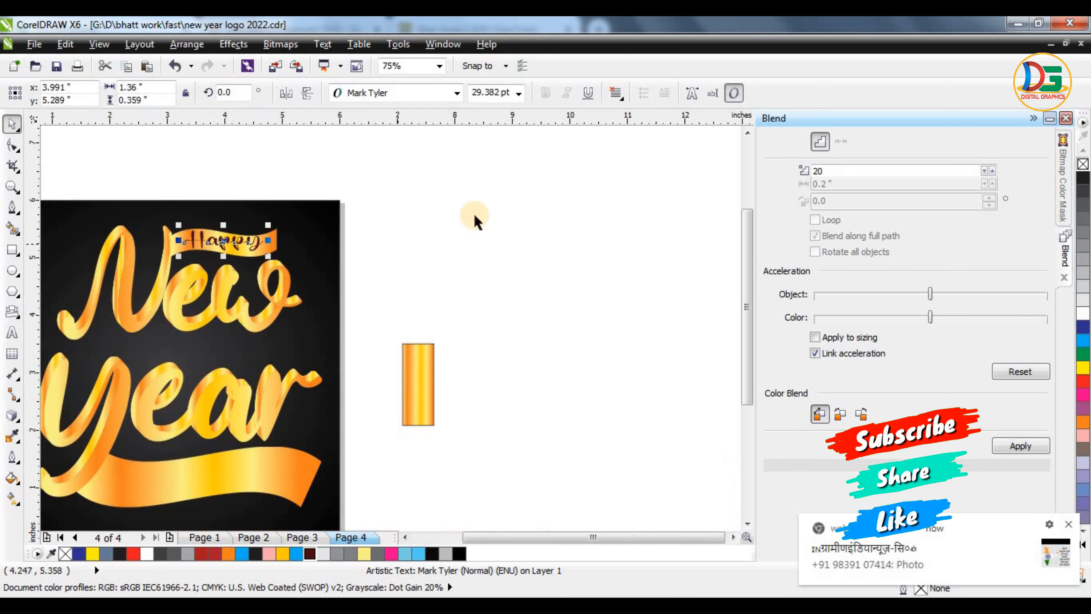
pyautogui.click(536, 182)
# - Copy the "Happy" text onto the lower banner and change the copy's wording to "2022"
pyautogui.scroll(-2, 330, 247)
pyautogui.scroll(2, 329, 246)
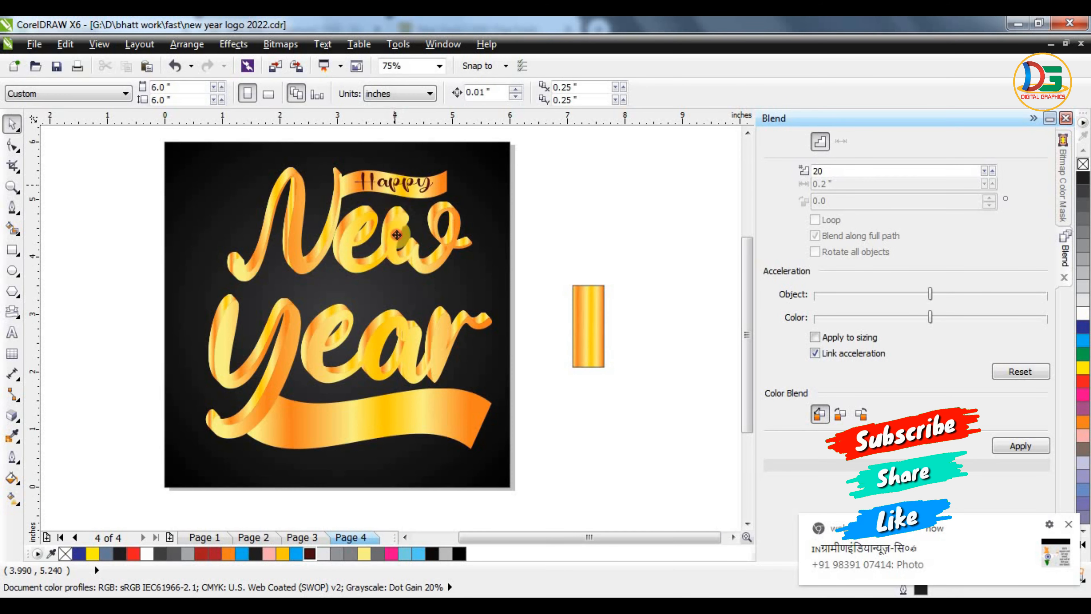
pyautogui.moveTo(389, 183); pyautogui.dragTo(338, 421)
pyautogui.scroll(2, 338, 421)
pyautogui.doubleClick(340, 417)
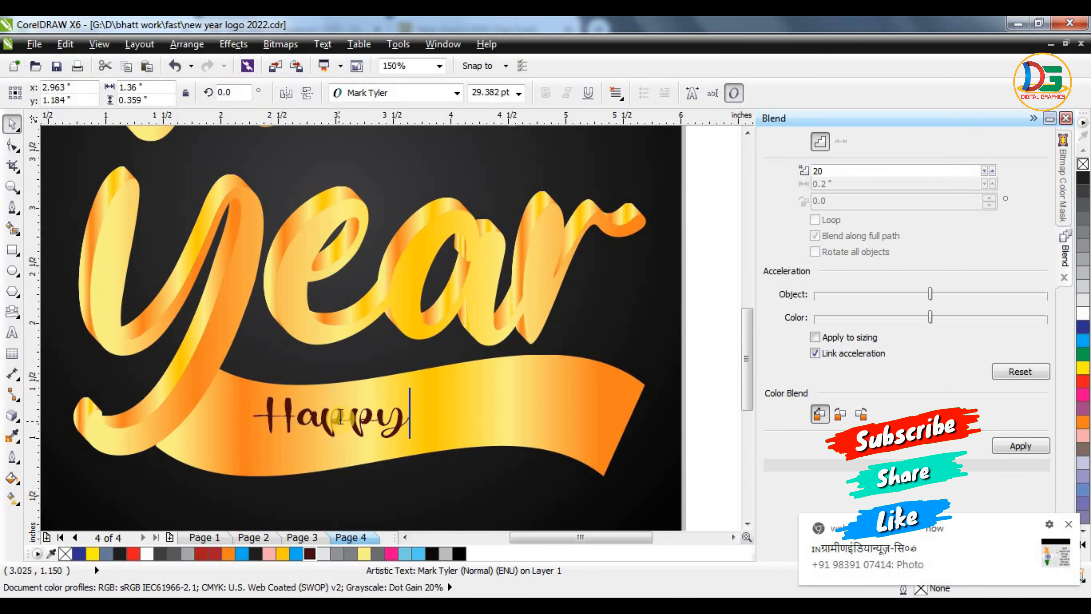
pyautogui.doubleClick(341, 416)
pyautogui.write('2022')
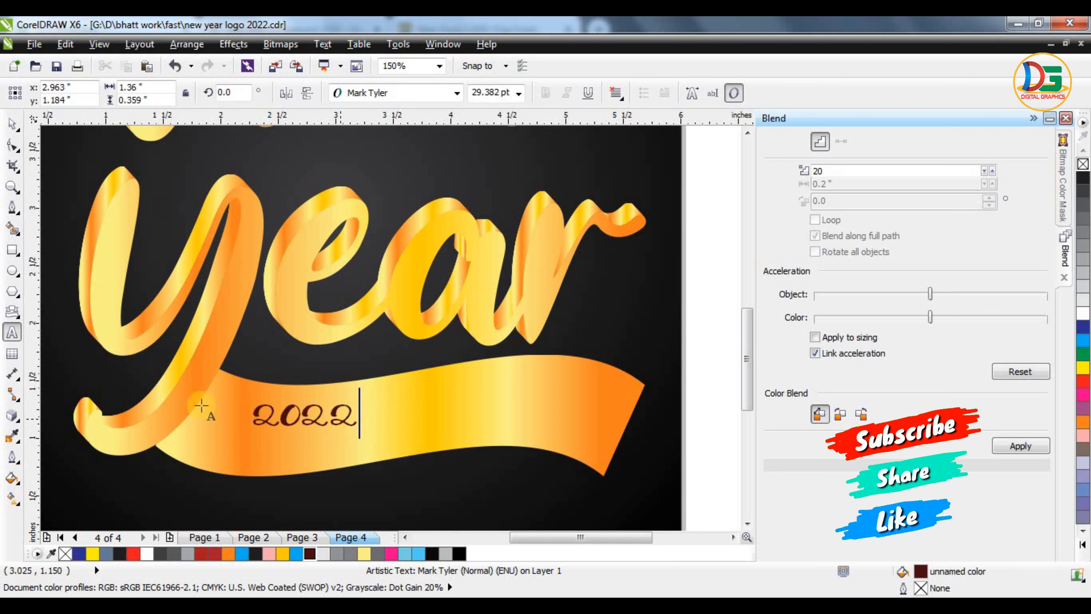
# - Set the "2022" text's font to Freehand521 BT and enlarge it to about 2.03 by 0.5 inches
pyautogui.click(13, 126)
pyautogui.click(406, 93)
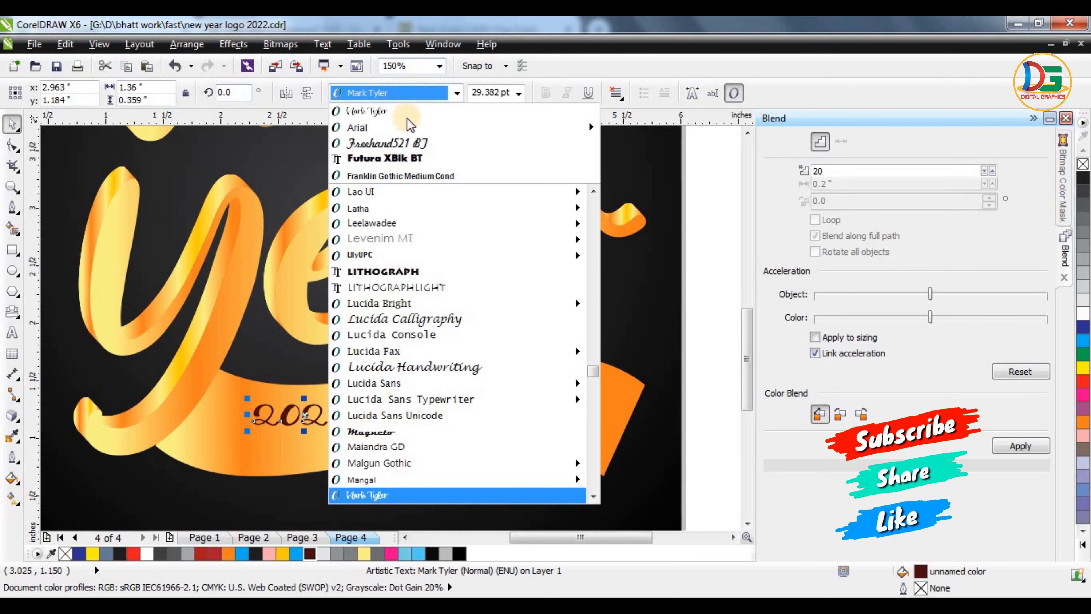
pyautogui.click(402, 141)
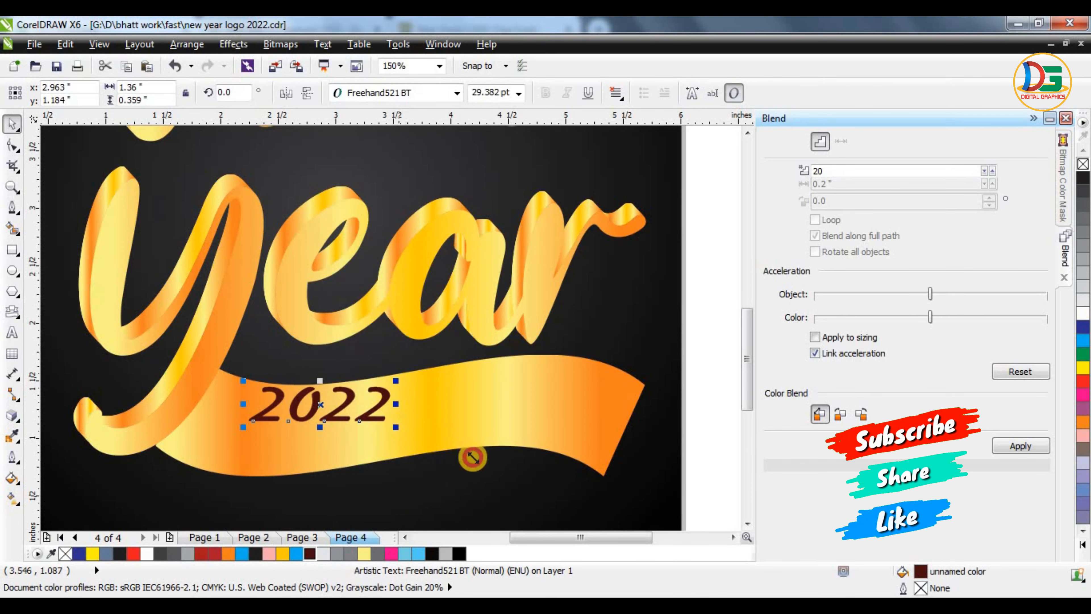
pyautogui.moveTo(472, 457); pyautogui.dragTo(487, 462)
# - Rotate the "2022" text to about 9 degrees along the lower banner and enlarge it to about 55.3 pt
pyautogui.click(463, 421)
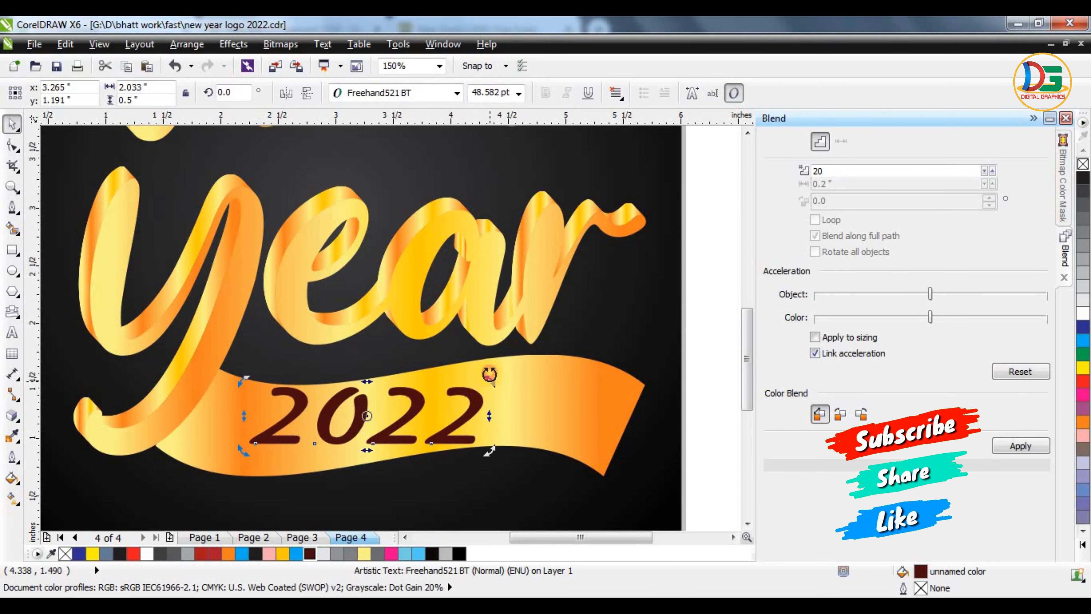
pyautogui.moveTo(490, 374); pyautogui.dragTo(489, 366)
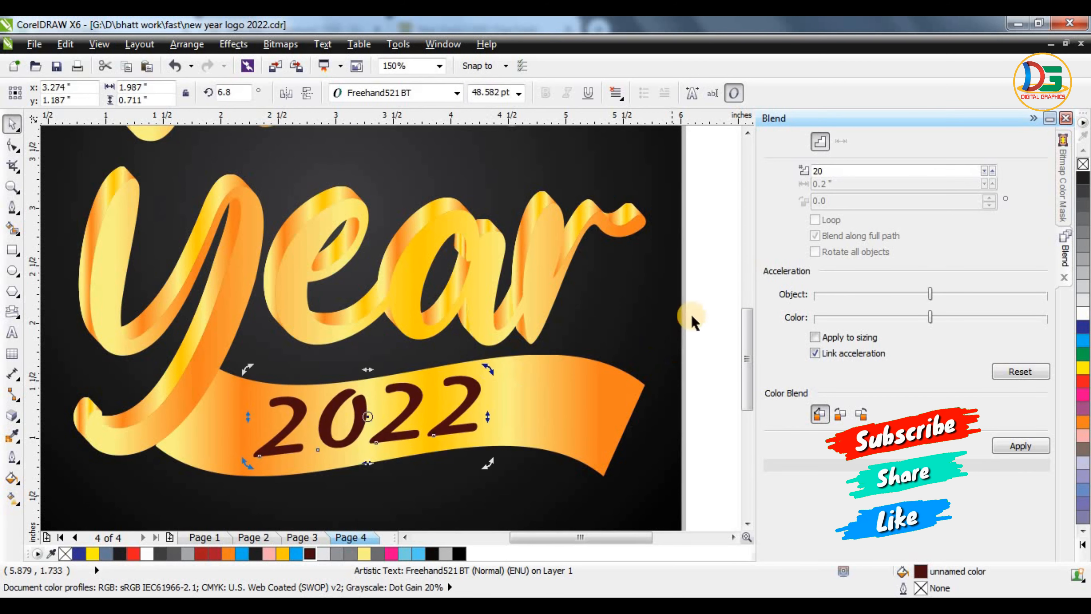
pyautogui.click(506, 416)
pyautogui.moveTo(486, 466); pyautogui.dragTo(513, 469)
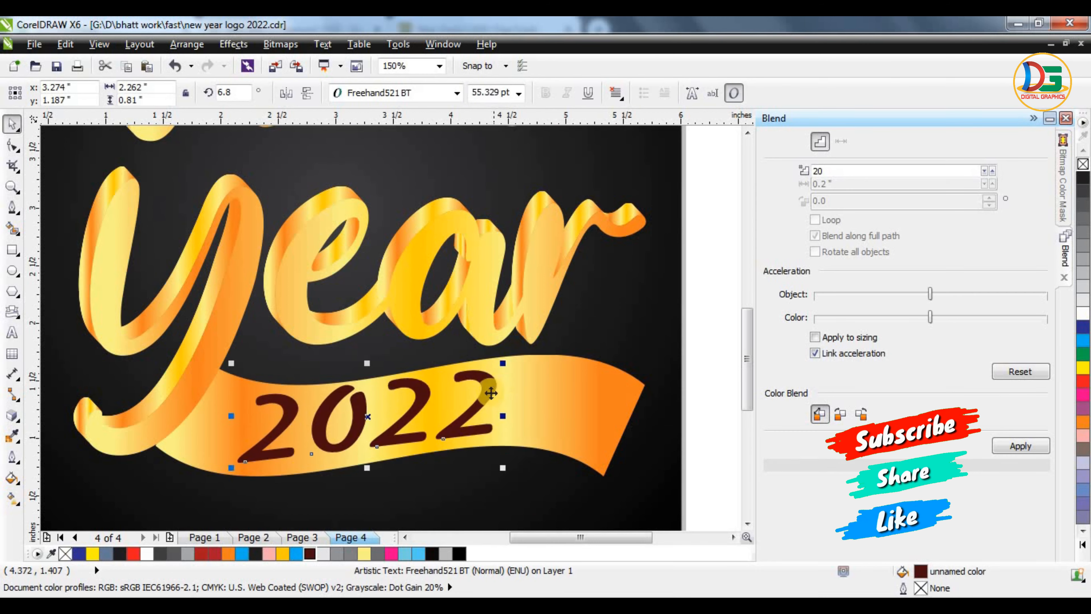
pyautogui.click(499, 363)
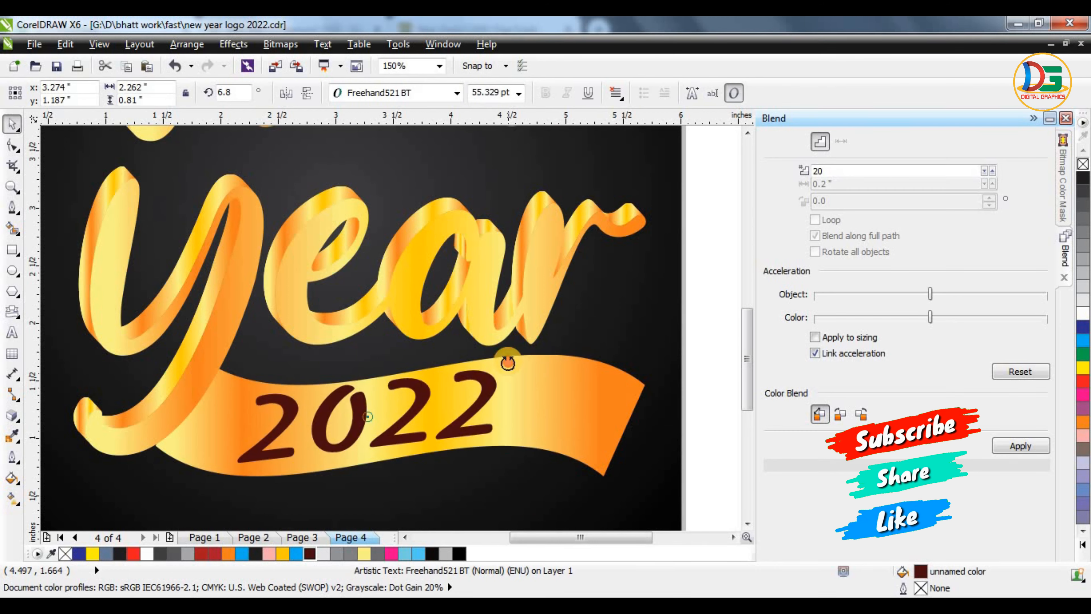
pyautogui.moveTo(507, 363); pyautogui.dragTo(507, 362)
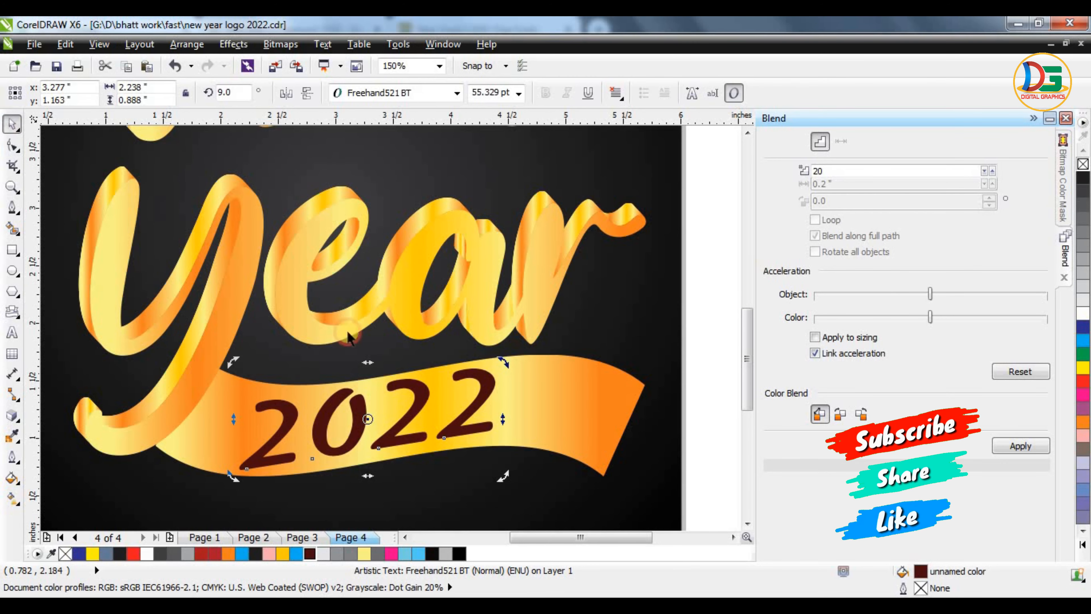
pyautogui.scroll(-2, 366, 342)
pyautogui.click(74, 199)
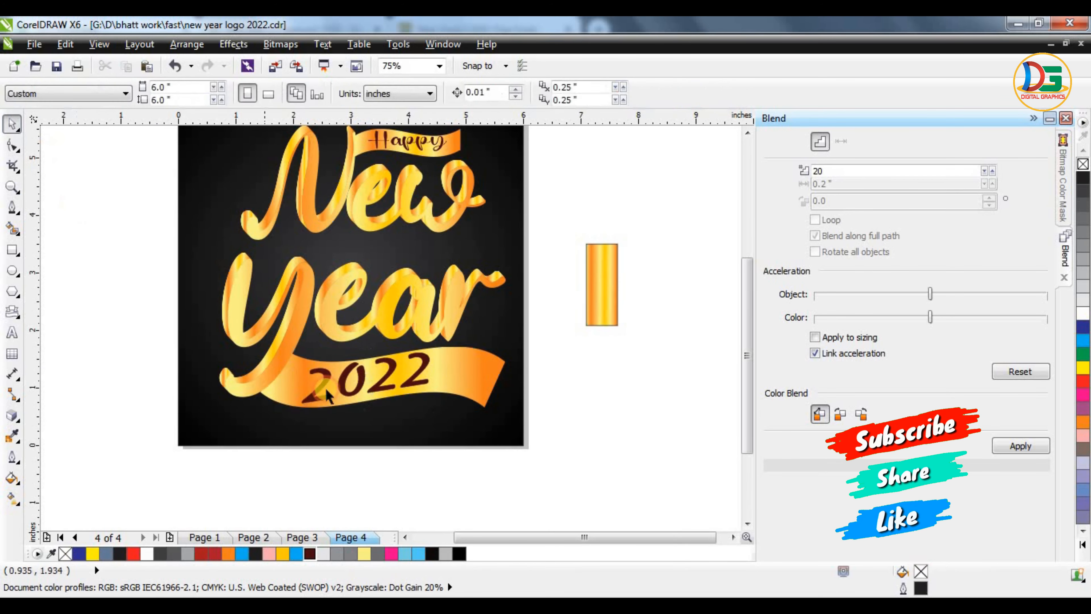
# - Group all lettering and banners, scale the group down to about 3.89 by 3.83 inches and center it on the dark background
pyautogui.scroll(-1, 329, 394)
pyautogui.scroll(1, 322, 346)
pyautogui.moveTo(168, 159); pyautogui.dragTo(522, 468)
pyautogui.hotkey('ctrl', 'g')
pyautogui.moveTo(516, 460); pyautogui.dragTo(466, 426)
pyautogui.moveTo(397, 333); pyautogui.dragTo(392, 324)
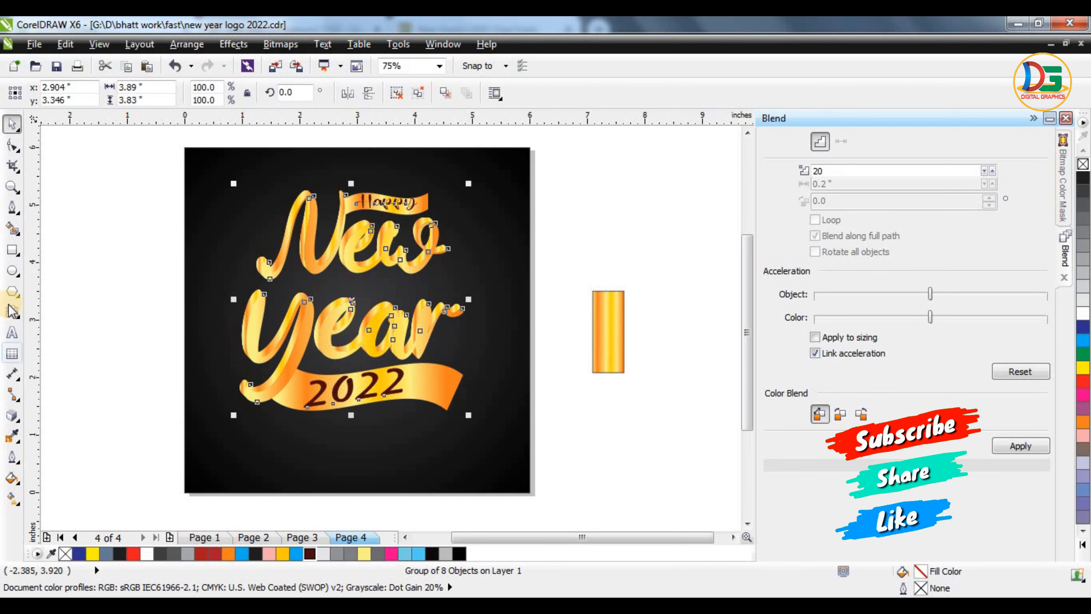
# - Add a drop shadow to the grouped artwork with opacity 22 and feathering 2
pyautogui.click(13, 413)
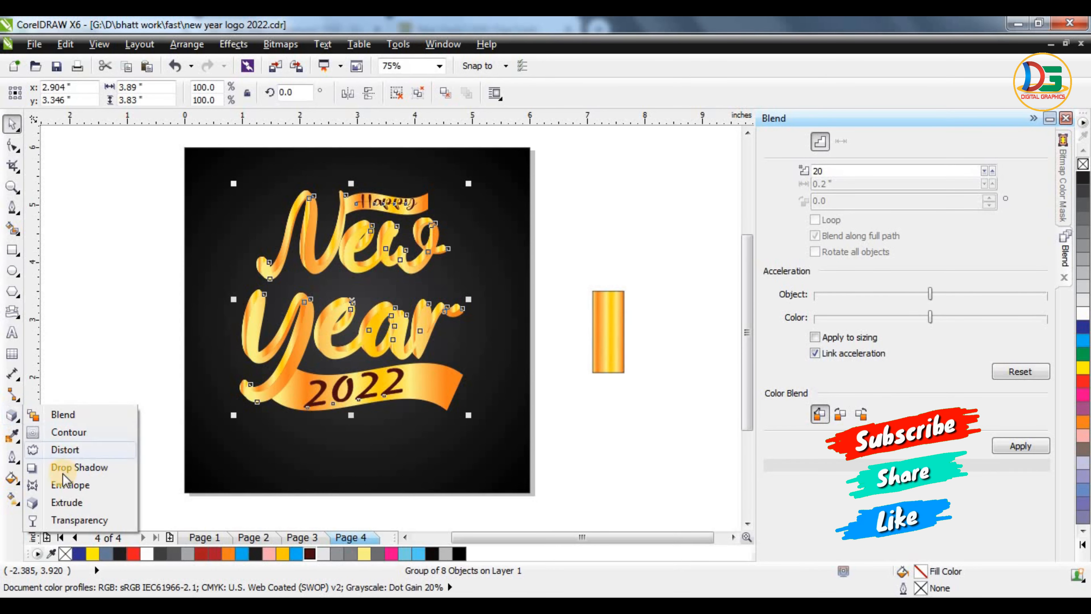
pyautogui.click(62, 469)
pyautogui.moveTo(351, 299); pyautogui.dragTo(406, 421)
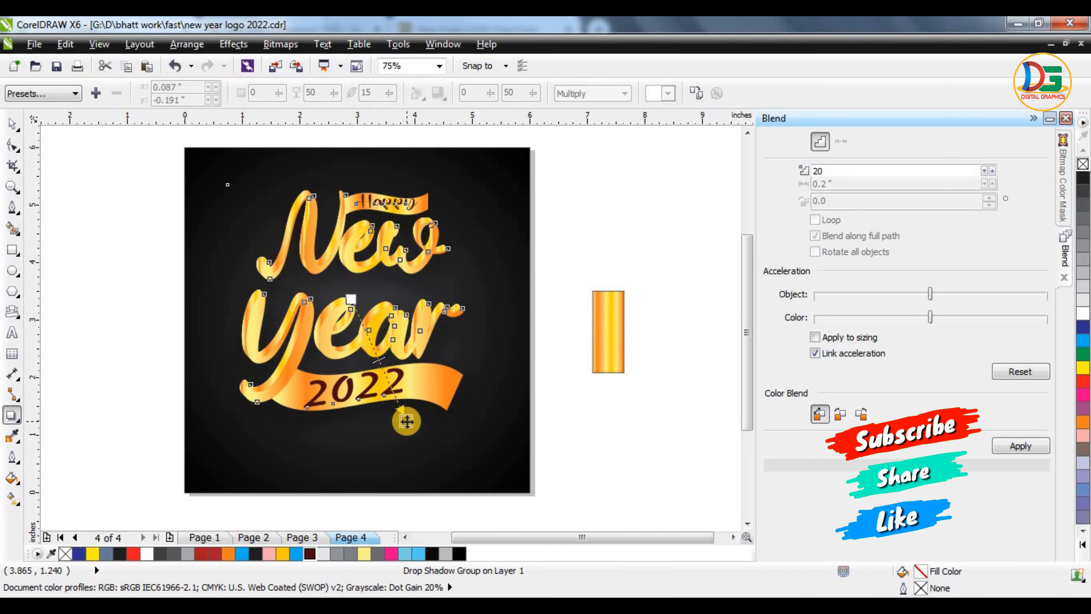
pyautogui.click(51, 100)
pyautogui.click(35, 139)
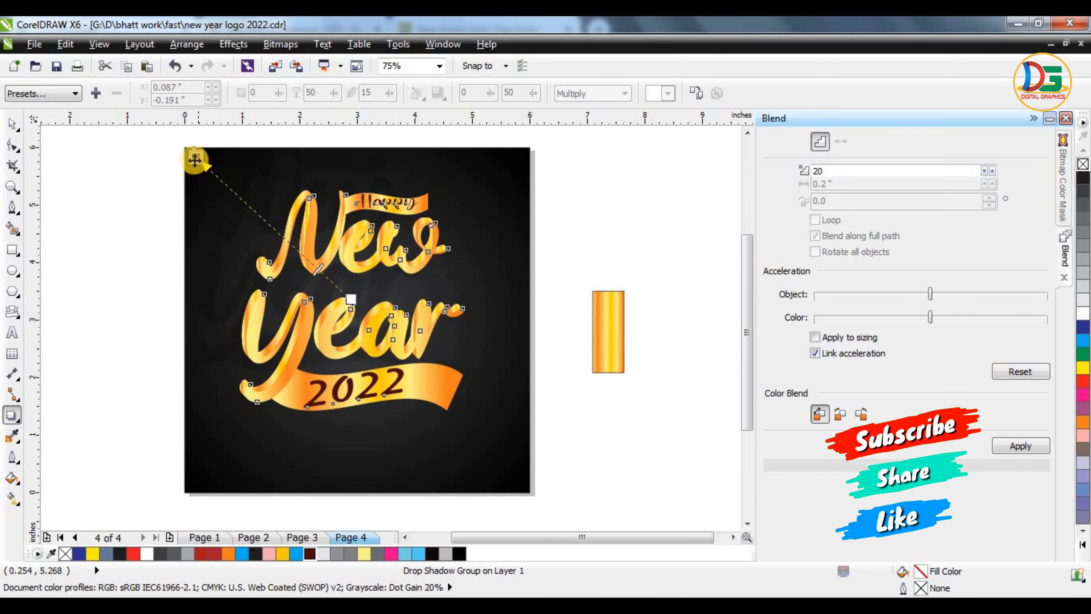
pyautogui.moveTo(195, 160); pyautogui.dragTo(446, 258)
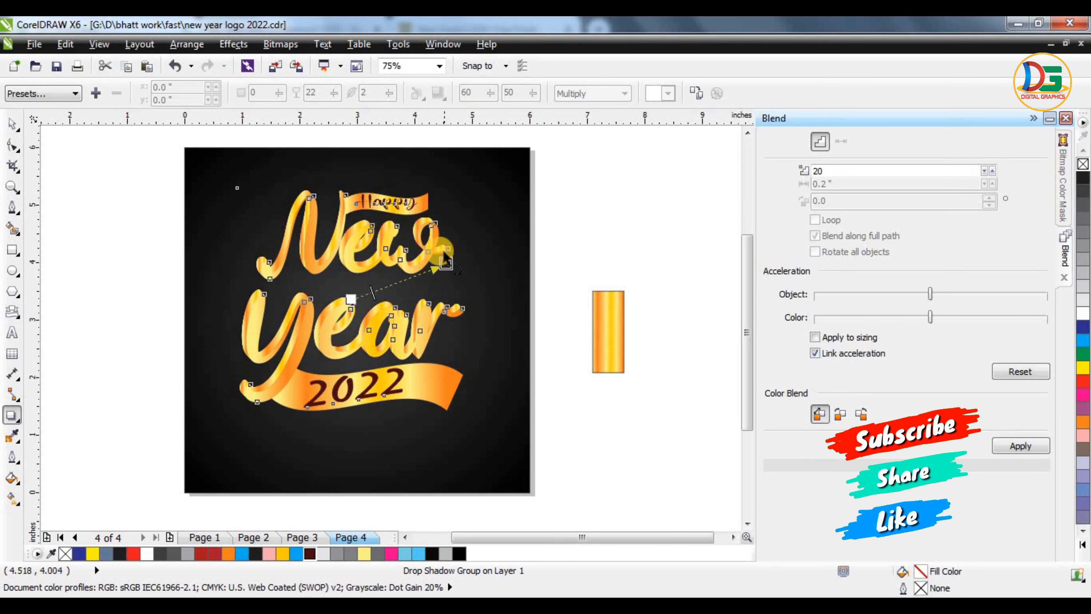
# - Offset the artwork's drop shadow toward the upper left, to about -0.156 inches horizontally and 0.136 inches vertically
pyautogui.scroll(2, 446, 260)
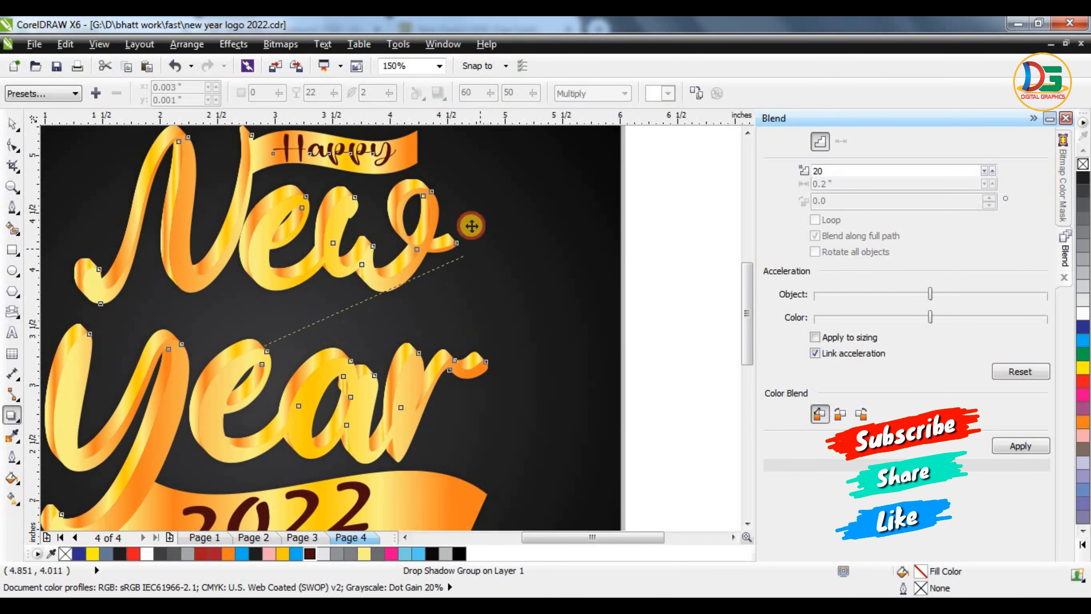
pyautogui.moveTo(472, 226); pyautogui.dragTo(390, 245)
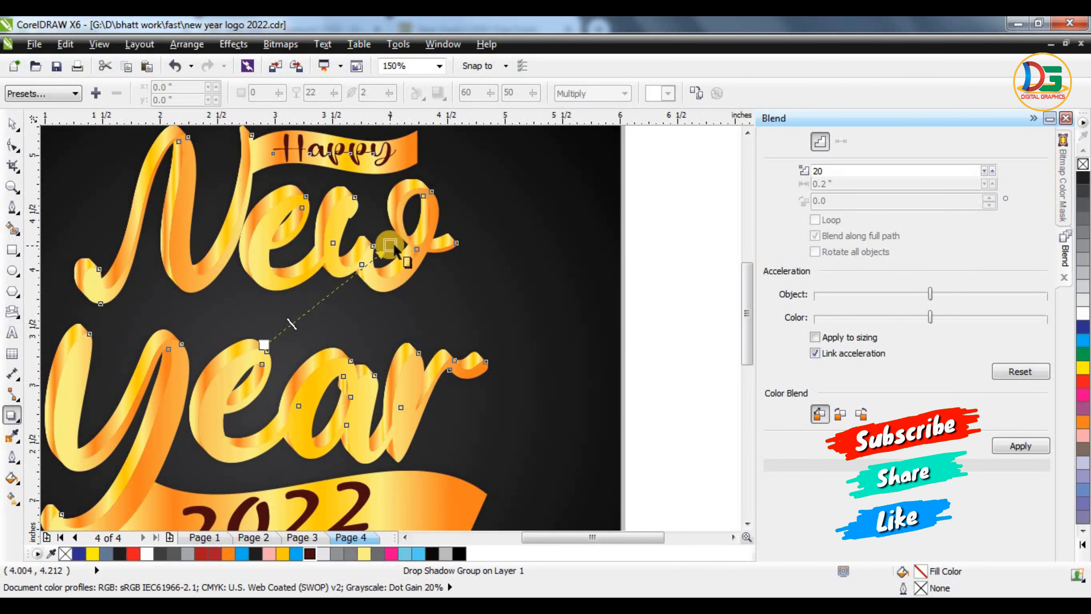
pyautogui.scroll(-1, 390, 246)
pyautogui.click(75, 94)
pyautogui.moveTo(277, 229)
pyautogui.mouseDown()
pyautogui.moveTo(177, 158)
pyautogui.moveTo(208, 173)
pyautogui.moveTo(214, 187)
pyautogui.moveTo(204, 185)
pyautogui.mouseUp()
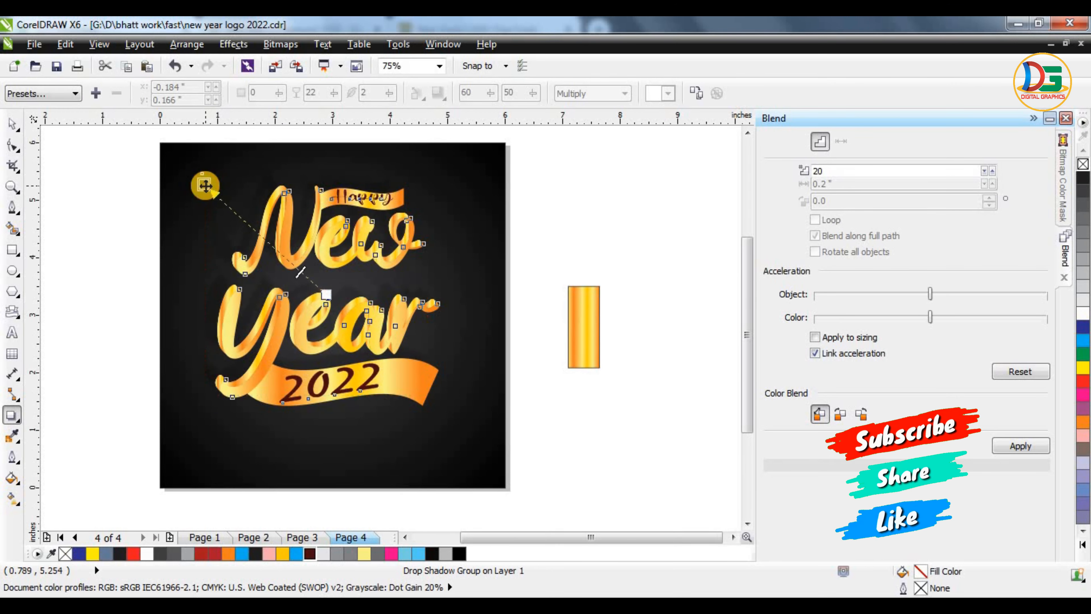
pyautogui.scroll(2, 205, 185)
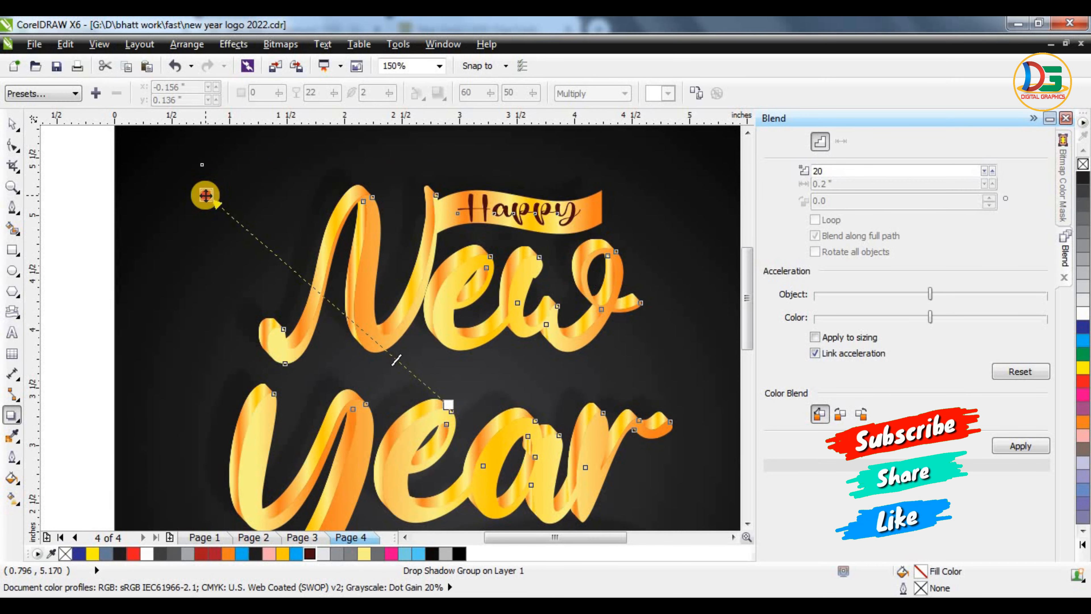
pyautogui.click(16, 125)
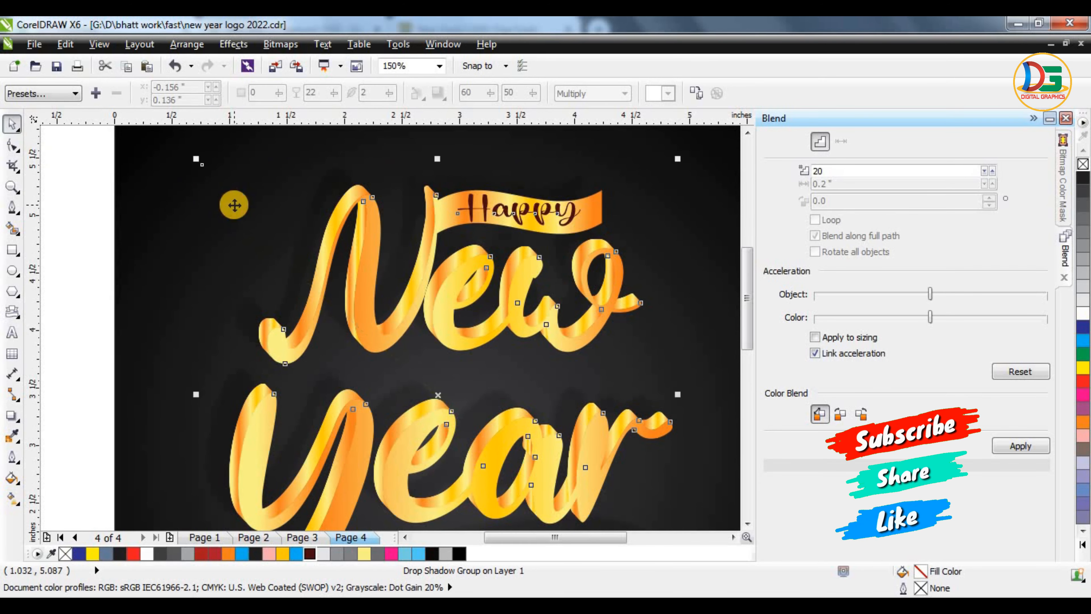
pyautogui.scroll(-2, 231, 202)
pyautogui.click(133, 232)
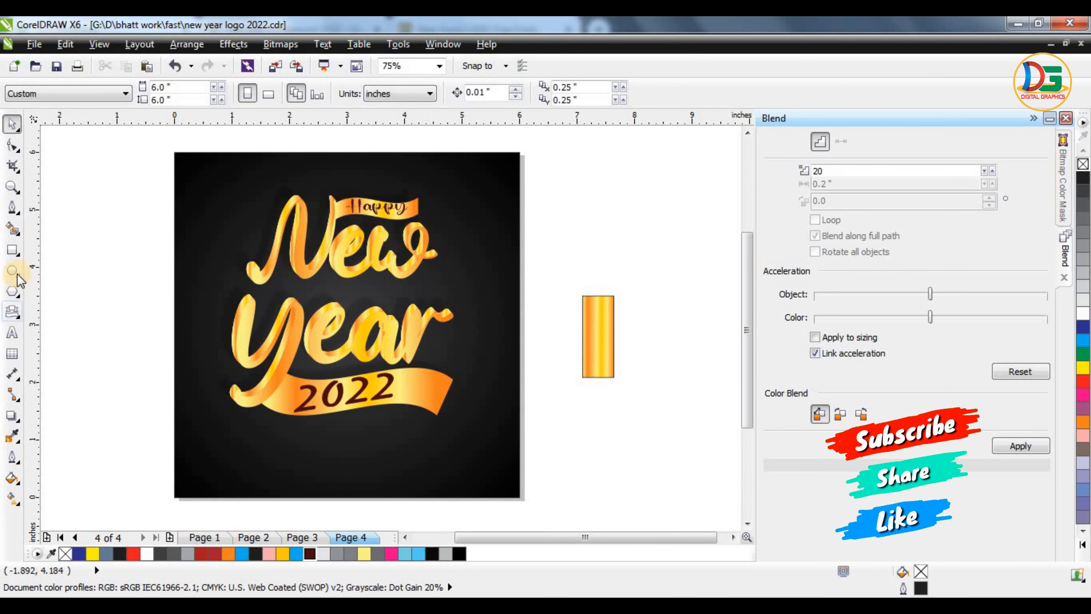
# - Draw a seven-sided polygon about 0.196 by 0.205 inches near the page's upper-left corner
pyautogui.click(13, 292)
pyautogui.scroll(2, 244, 202)
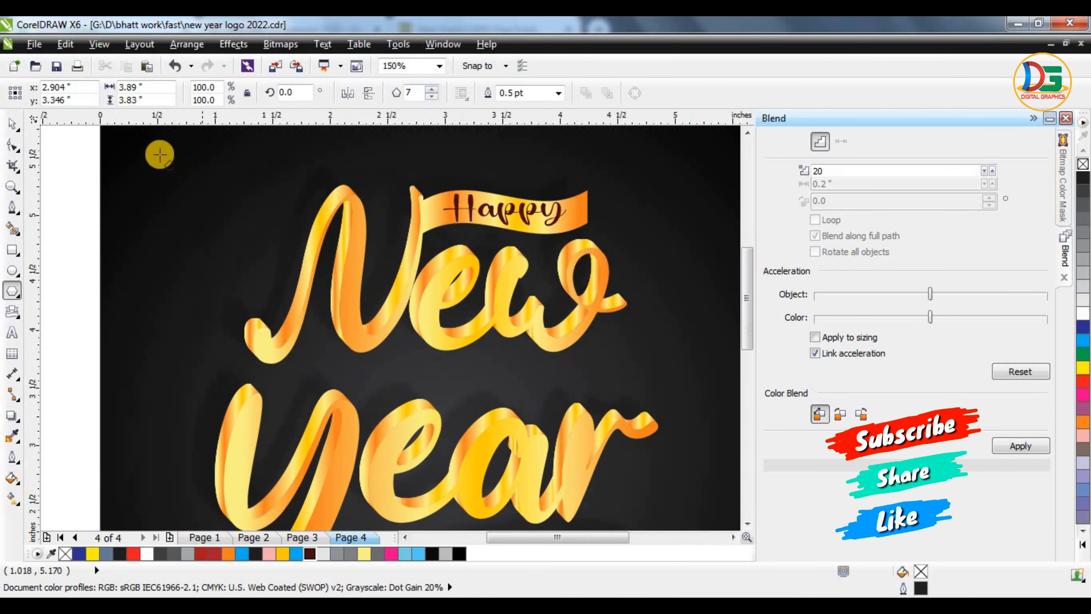
pyautogui.moveTo(160, 155); pyautogui.dragTo(181, 175)
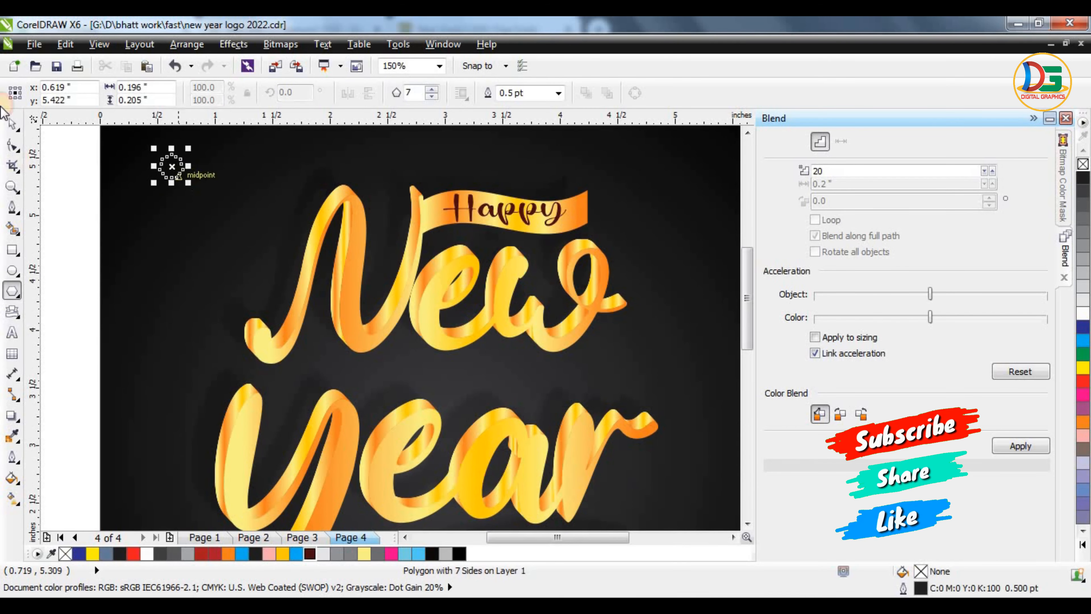
pyautogui.click(13, 125)
# - Remove the small polygon's outline and fill it with golden yellow C0 M20 Y100 K0
pyautogui.click(557, 94)
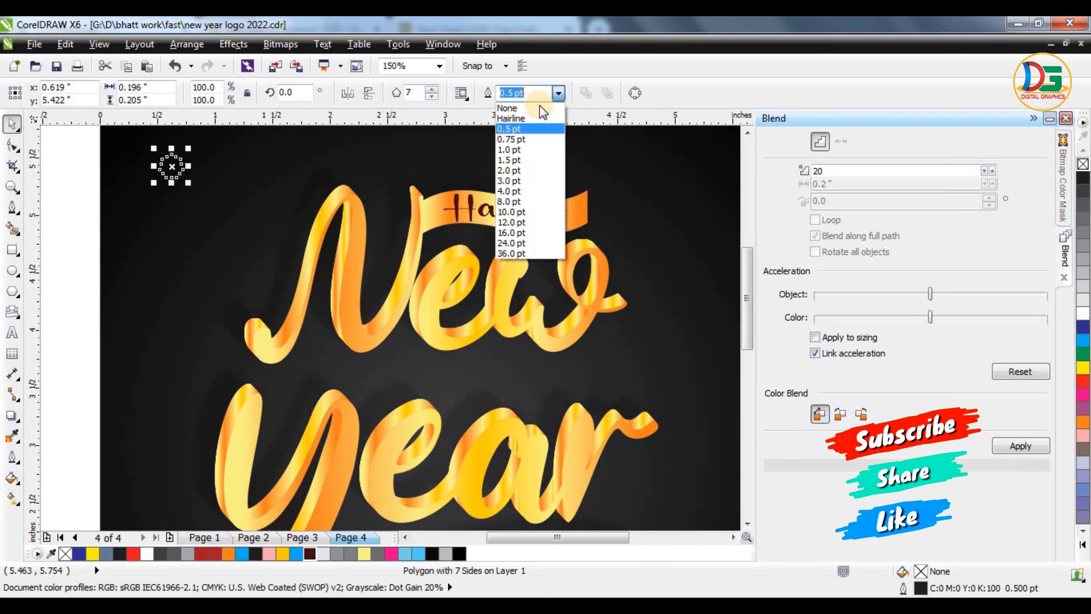
pyautogui.click(506, 107)
pyautogui.scroll(2, 116, 159)
pyautogui.scroll(4, 217, 156)
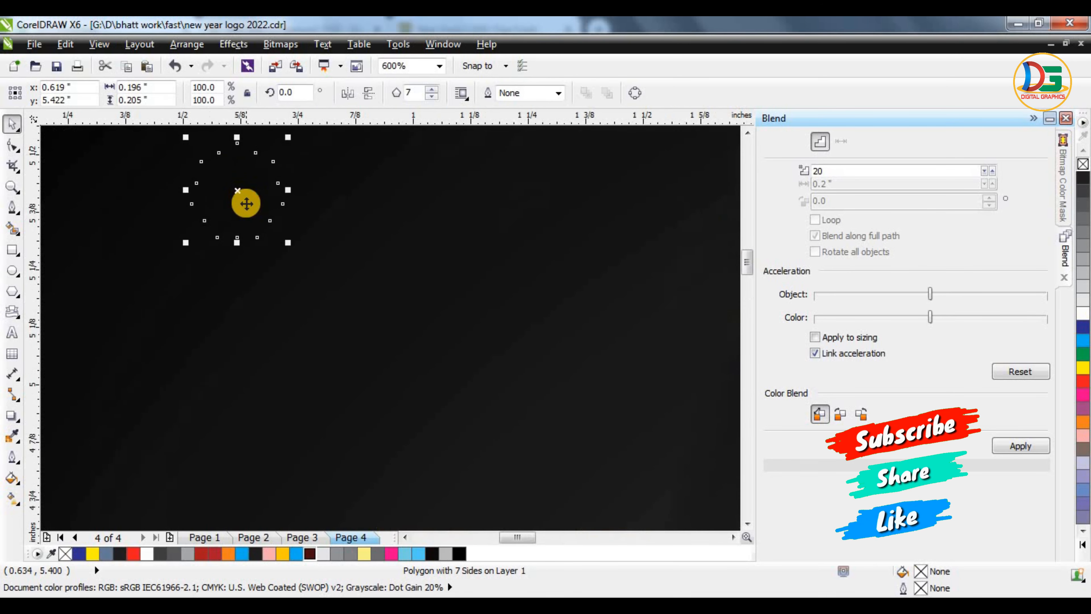
pyautogui.click(282, 554)
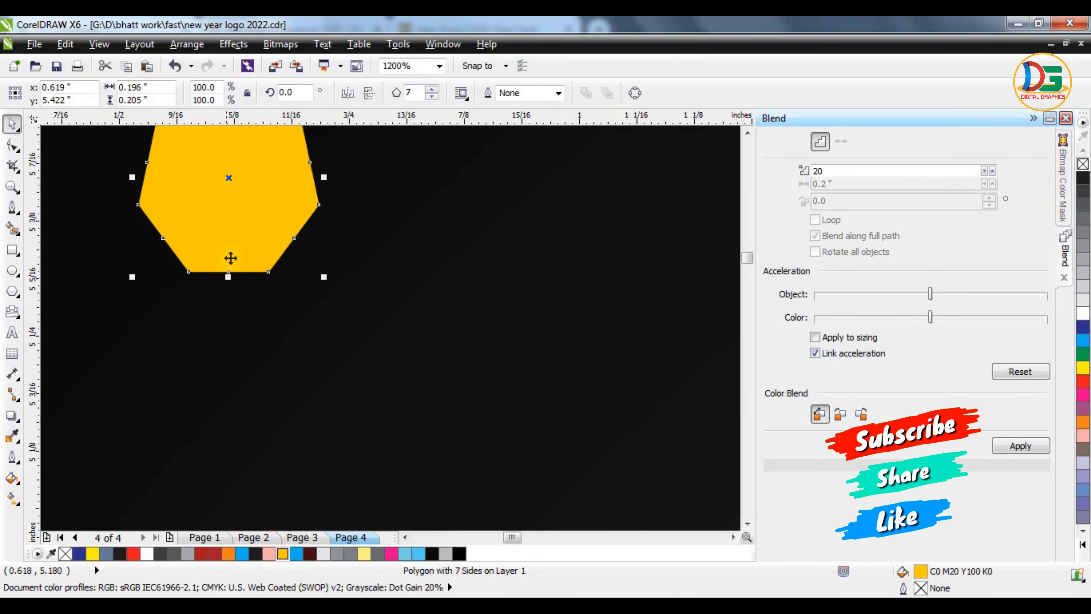
pyautogui.moveTo(240, 238); pyautogui.dragTo(319, 282)
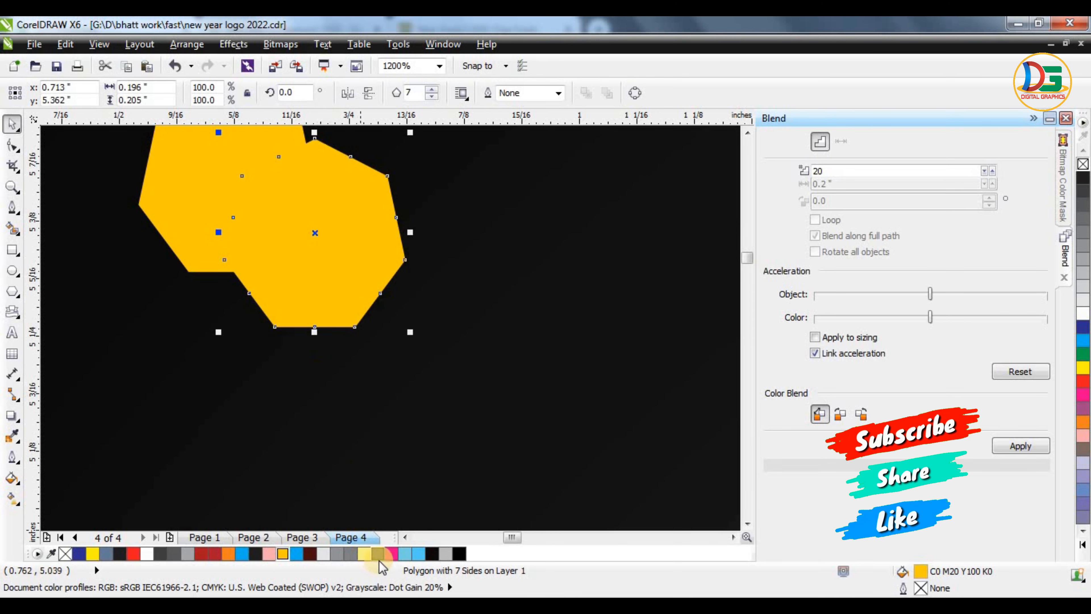
pyautogui.click(373, 555)
pyautogui.click(364, 553)
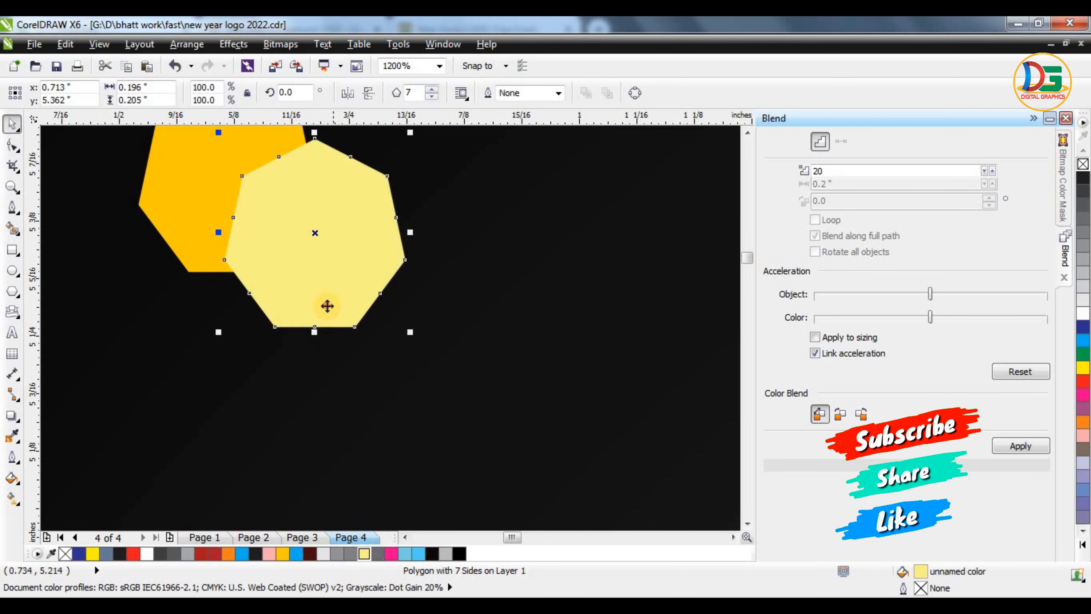
pyautogui.moveTo(324, 305); pyautogui.dragTo(311, 296)
pyautogui.press('Delete')
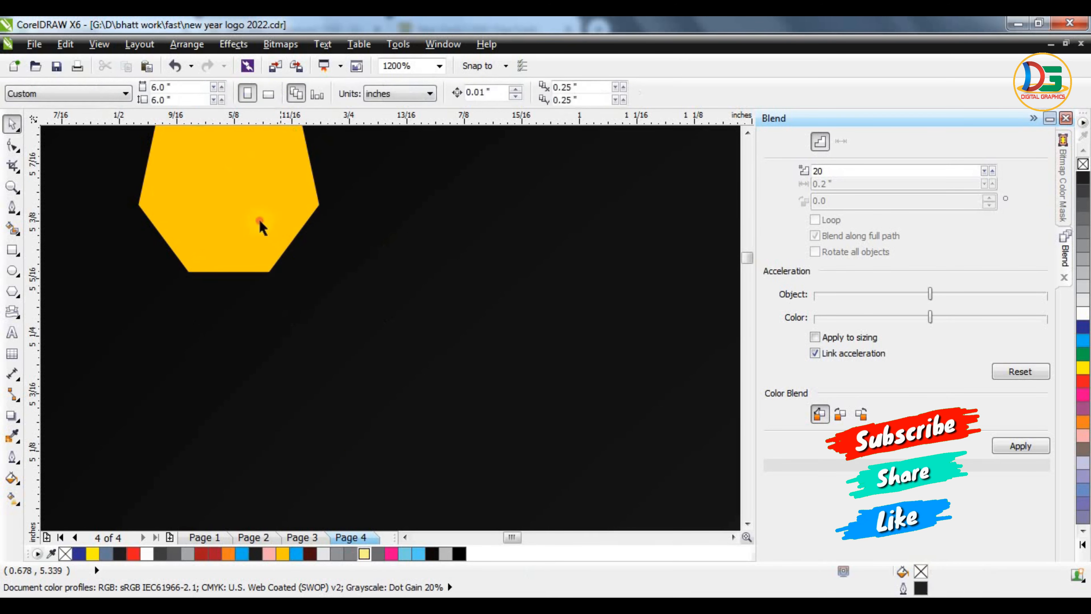
# - Apply a vertical linear transparency fading toward the golden polygon's lower edge, and raise its starting transparency
pyautogui.click(261, 224)
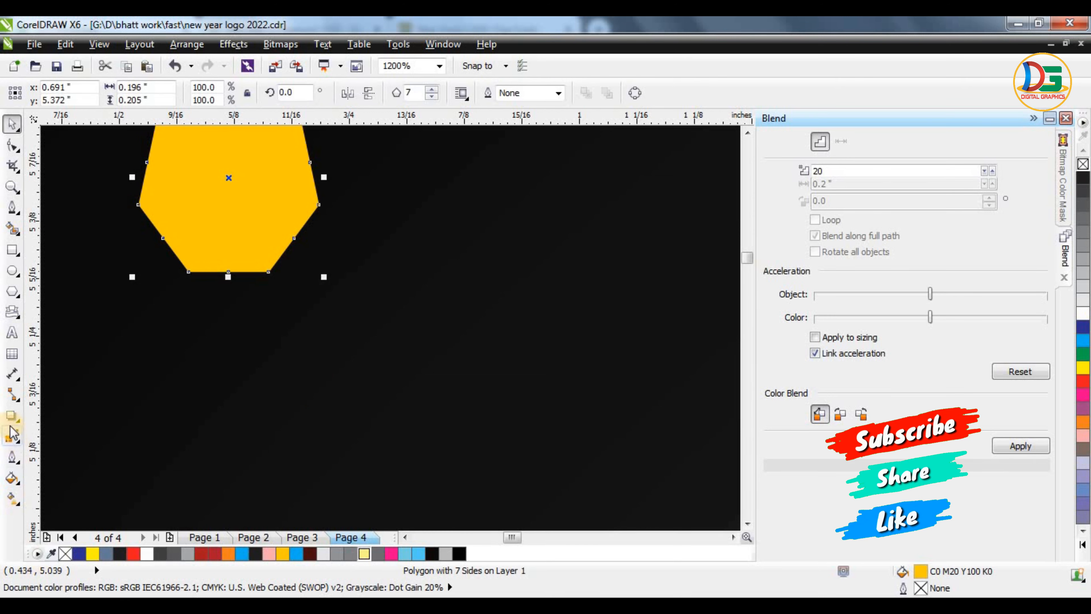
pyautogui.click(13, 397)
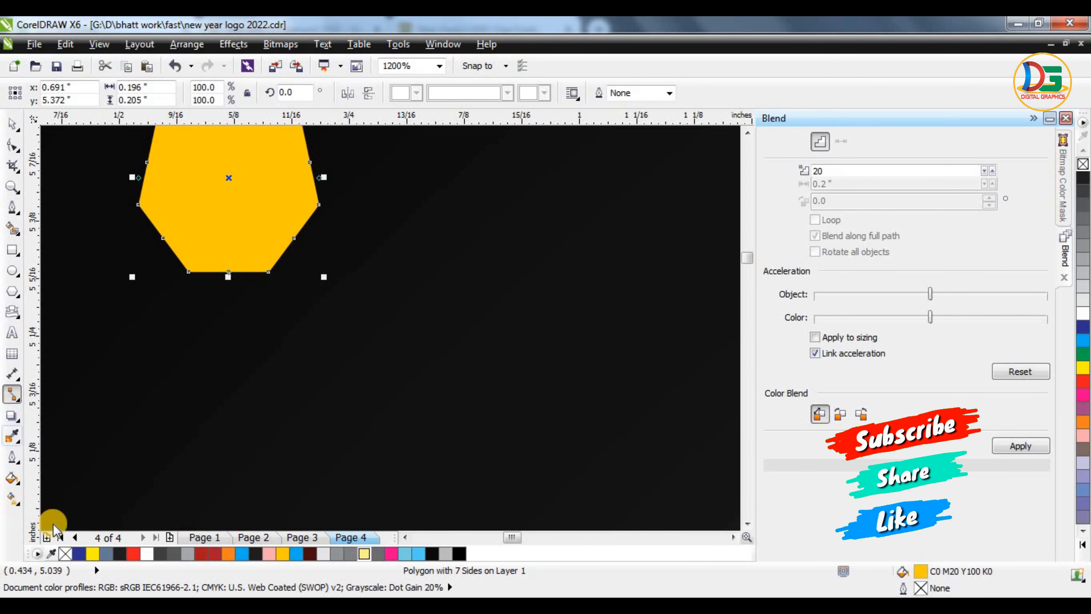
pyautogui.click(13, 437)
pyautogui.click(15, 393)
pyautogui.click(12, 416)
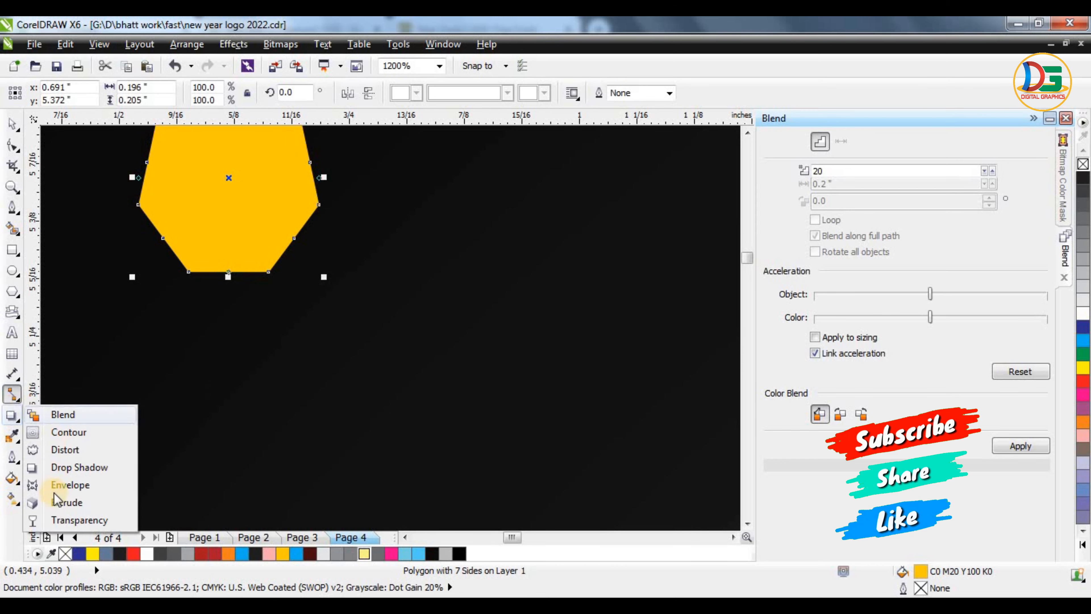
pyautogui.click(52, 518)
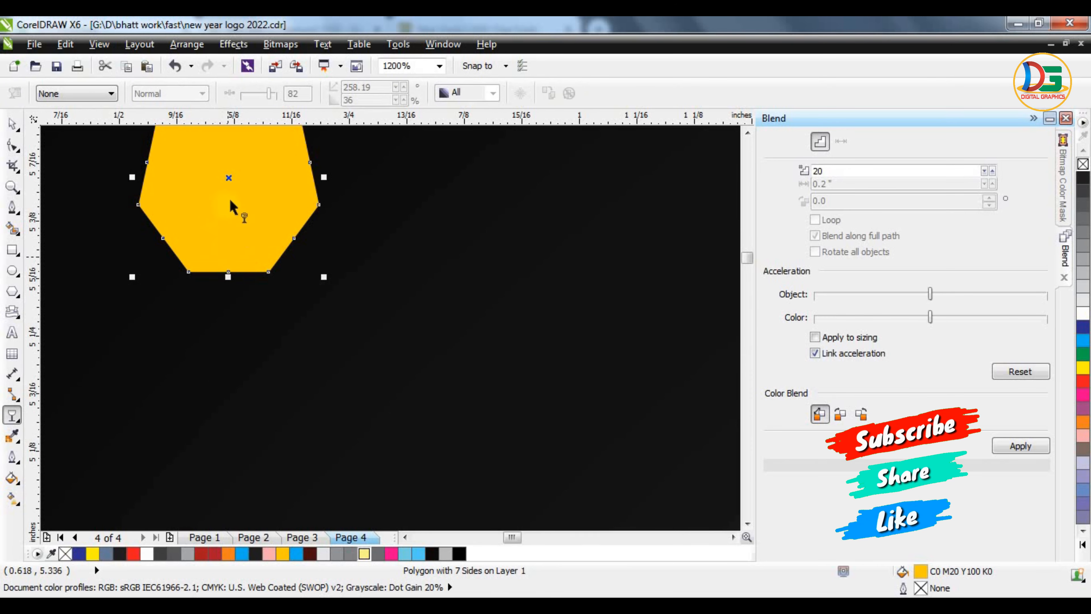
pyautogui.moveTo(218, 164); pyautogui.dragTo(219, 310)
pyautogui.scroll(-1, 232, 247)
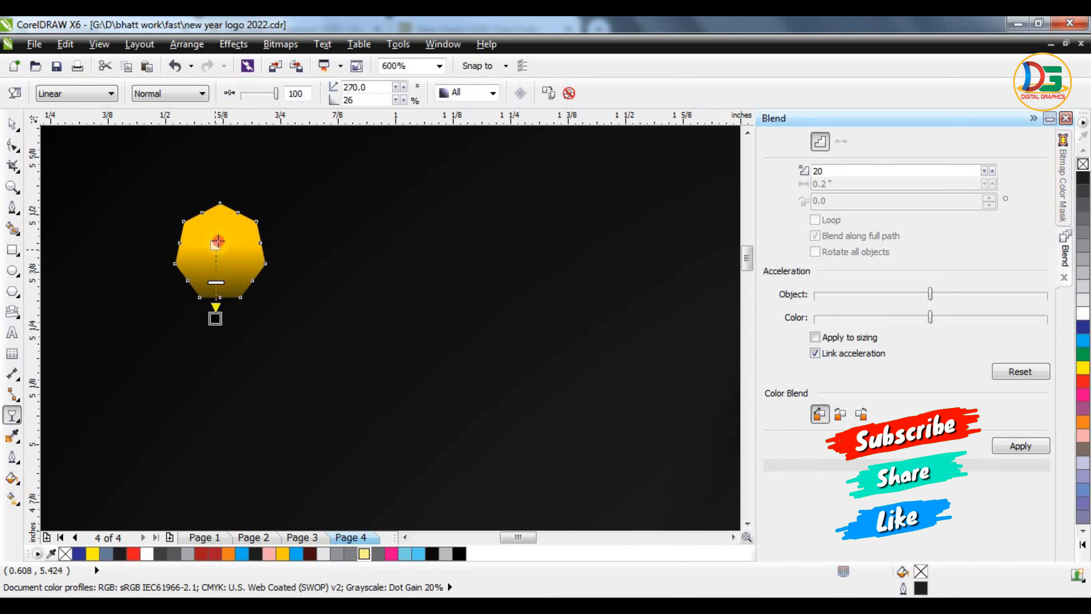
pyautogui.moveTo(218, 241); pyautogui.dragTo(219, 190)
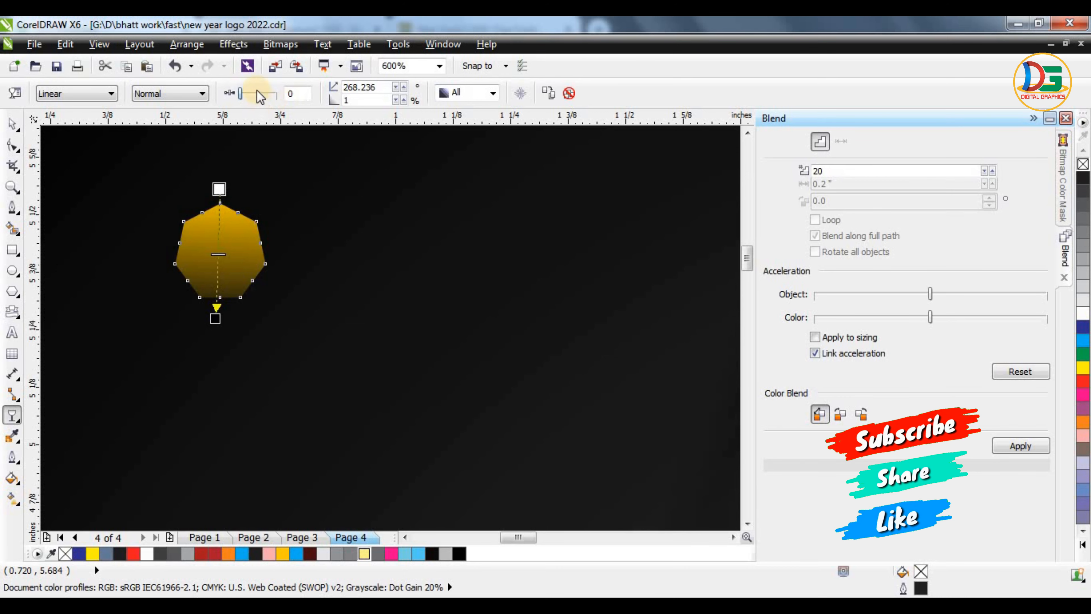
pyautogui.click(256, 91)
# - Place a copy of the transparent polygon slightly to its right and lower, overlapping the original
pyautogui.click(11, 128)
pyautogui.moveTo(221, 246); pyautogui.dragTo(245, 251)
pyautogui.rightClick(245, 250)
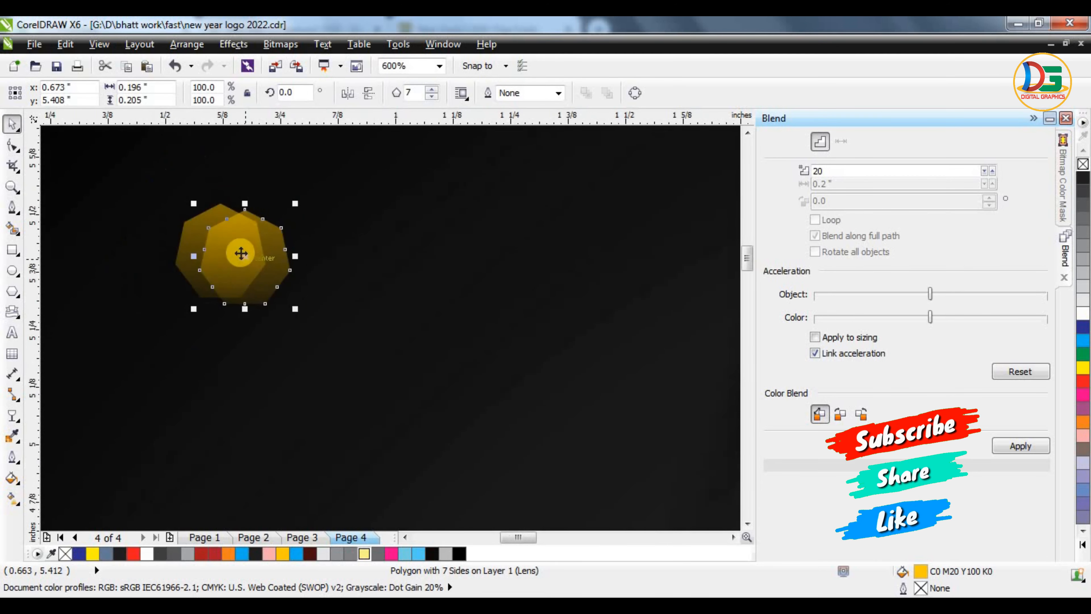
pyautogui.scroll(-1, 280, 208)
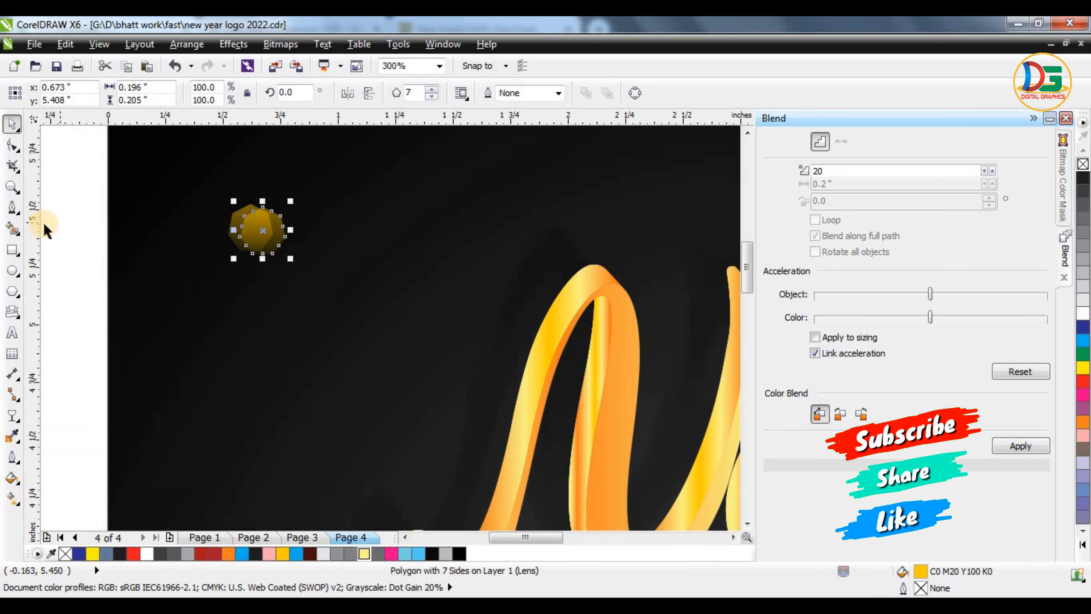
# - Move the overlapping polygon pair into the page's upper-left corner and place a copy of it to the right
pyautogui.click(112, 193)
pyautogui.scroll(-1, 222, 290)
pyautogui.click(139, 224)
pyautogui.moveTo(144, 218); pyautogui.dragTo(321, 294)
pyautogui.scroll(1, 236, 256)
pyautogui.moveTo(237, 254); pyautogui.dragTo(349, 226)
pyautogui.scroll(-1, 148, 190)
# - Extend the row to four polygon pairs, coloring the copies orange, pale yellow and golden yellow C0 M20 Y100 K0
pyautogui.click(229, 555)
pyautogui.scroll(1, 203, 211)
pyautogui.click(365, 553)
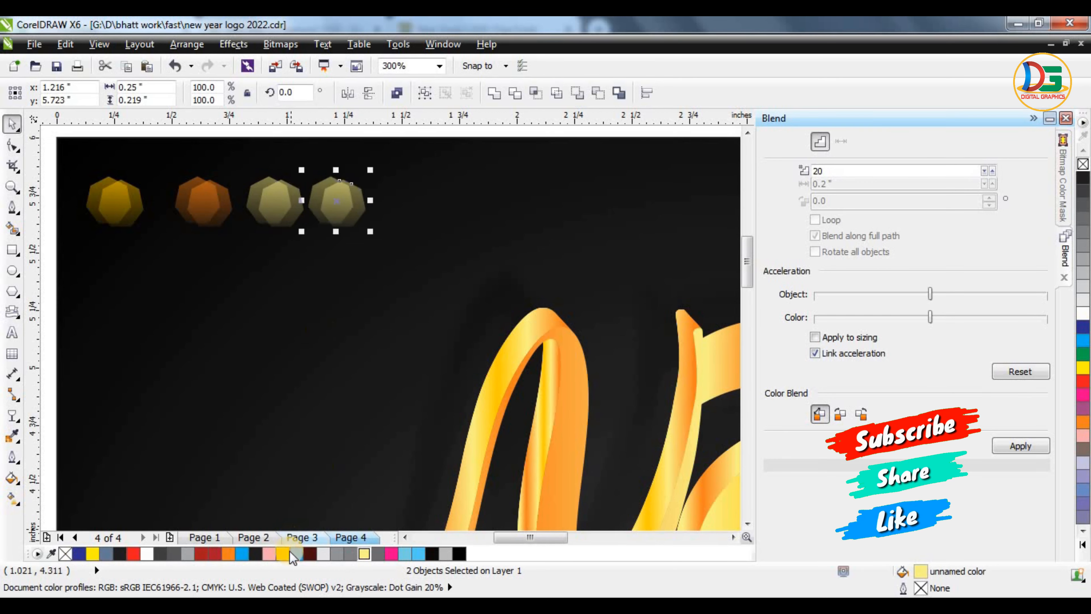
pyautogui.click(242, 553)
pyautogui.click(282, 553)
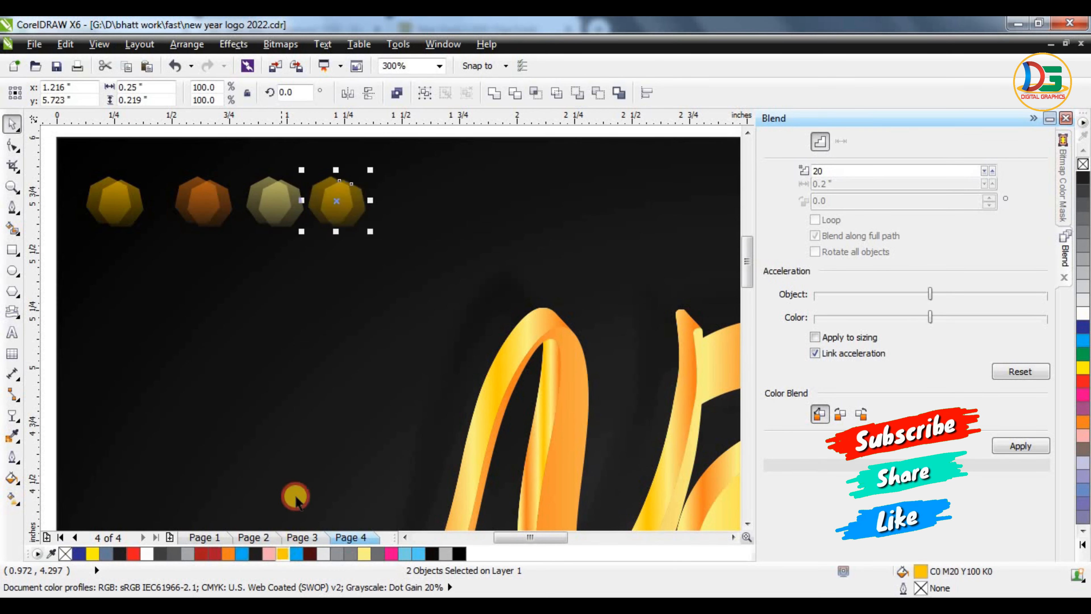
# - Duplicate the row of four polygon pairs beneath itself as two smaller side-by-side sets and one larger row about 1.659 inches wide
pyautogui.scroll(-1, 292, 348)
pyautogui.click(158, 261)
pyautogui.moveTo(391, 338); pyautogui.dragTo(195, 273)
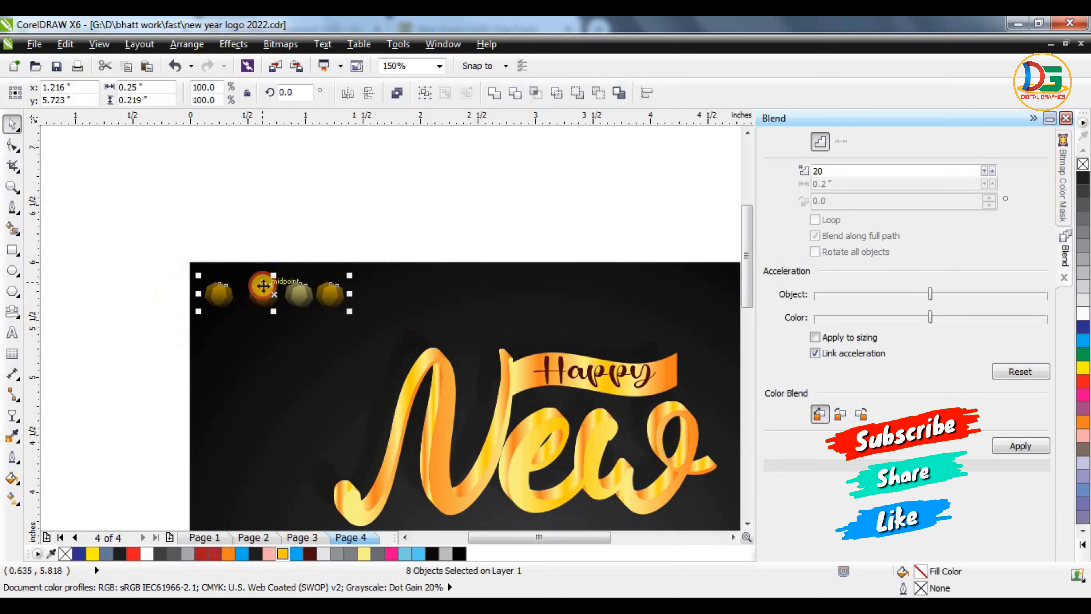
pyautogui.scroll(1, 264, 285)
pyautogui.moveTo(336, 295); pyautogui.dragTo(442, 355)
pyautogui.moveTo(61, 234); pyautogui.dragTo(480, 334)
pyautogui.moveTo(419, 301); pyautogui.dragTo(460, 445)
pyautogui.scroll(-2, 353, 324)
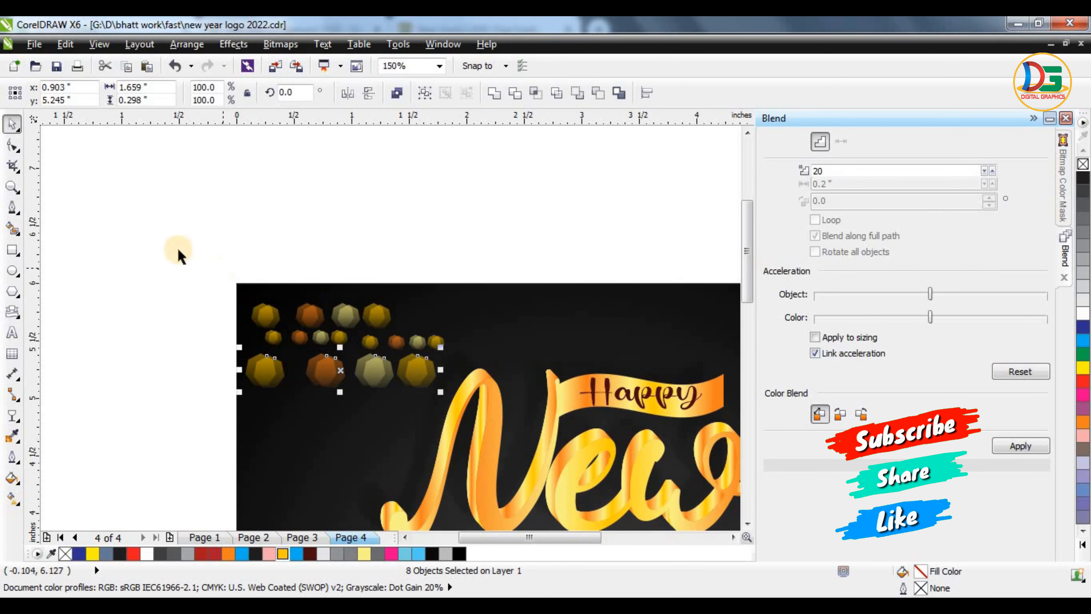
# - Group all the polygon rows and convert the group to a 300 dpi CMYK bitmap
pyautogui.click(375, 419)
pyautogui.moveTo(138, 251); pyautogui.dragTo(463, 400)
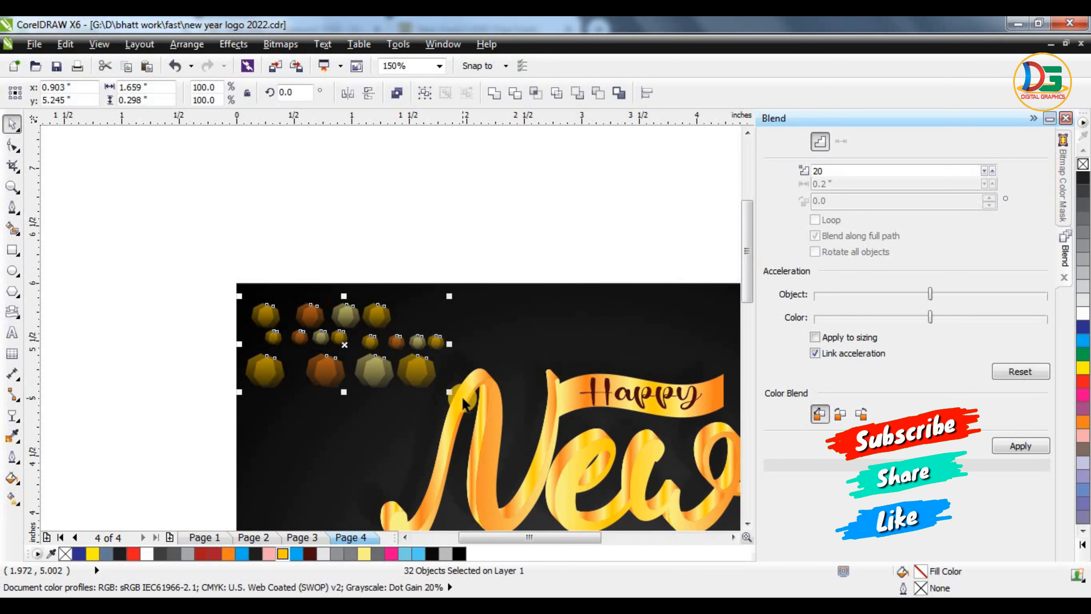
pyautogui.click(424, 92)
pyautogui.click(277, 45)
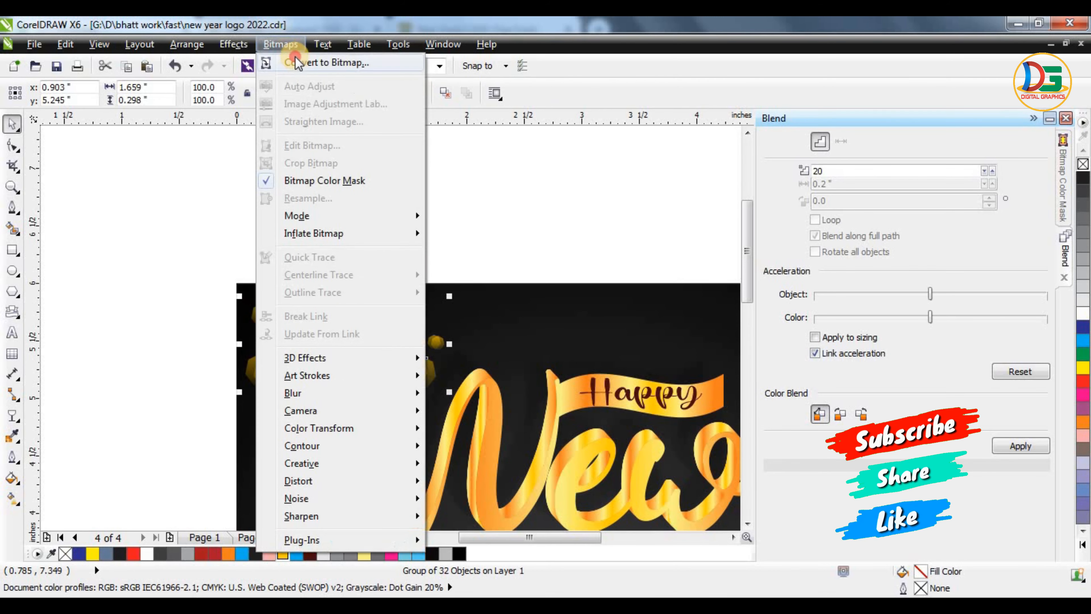
pyautogui.click(329, 63)
pyautogui.click(514, 407)
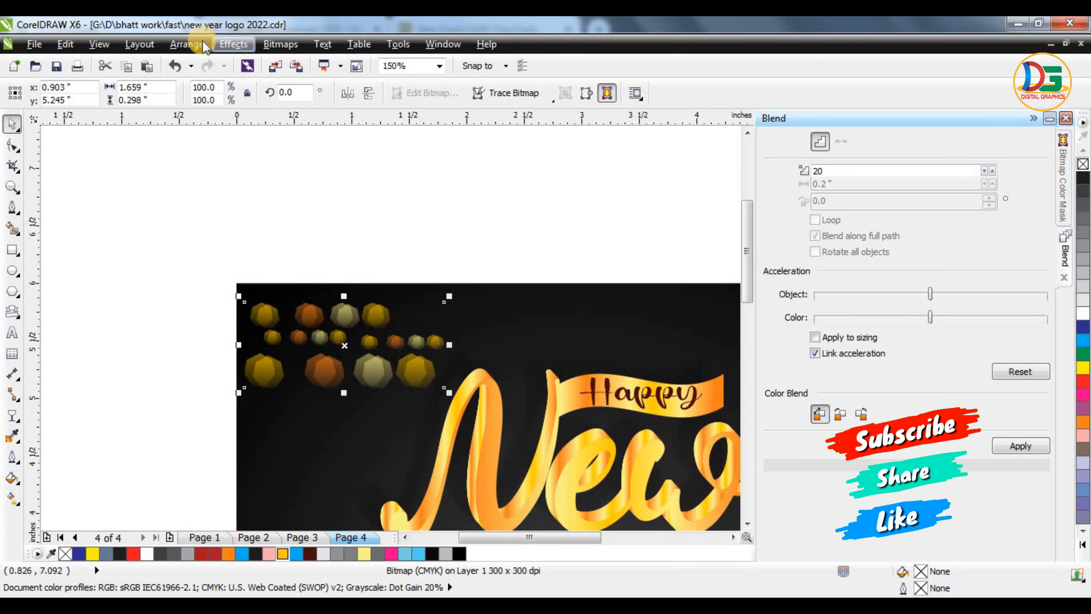
# - Apply a Gaussian blur with a 5-pixel radius to the polygon bitmap
pyautogui.click(281, 45)
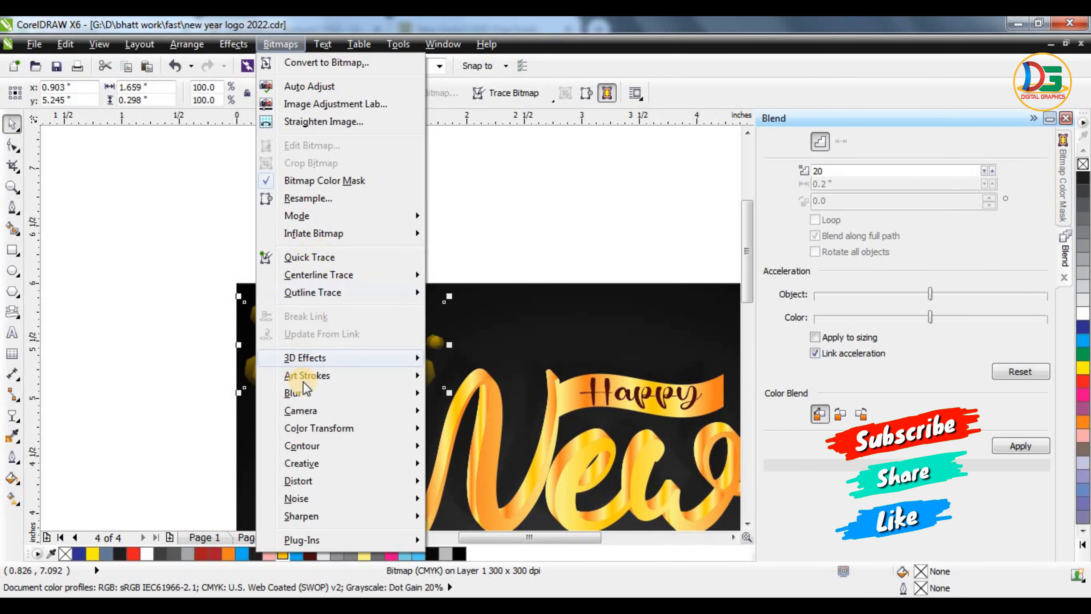
pyautogui.moveTo(304, 389)
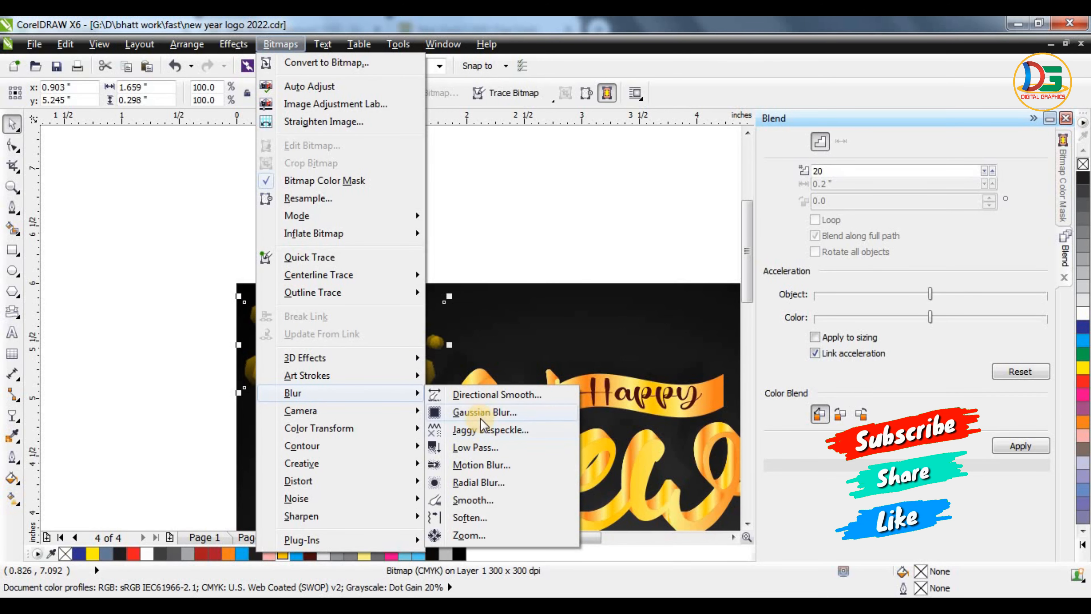
pyautogui.click(481, 417)
pyautogui.click(399, 350)
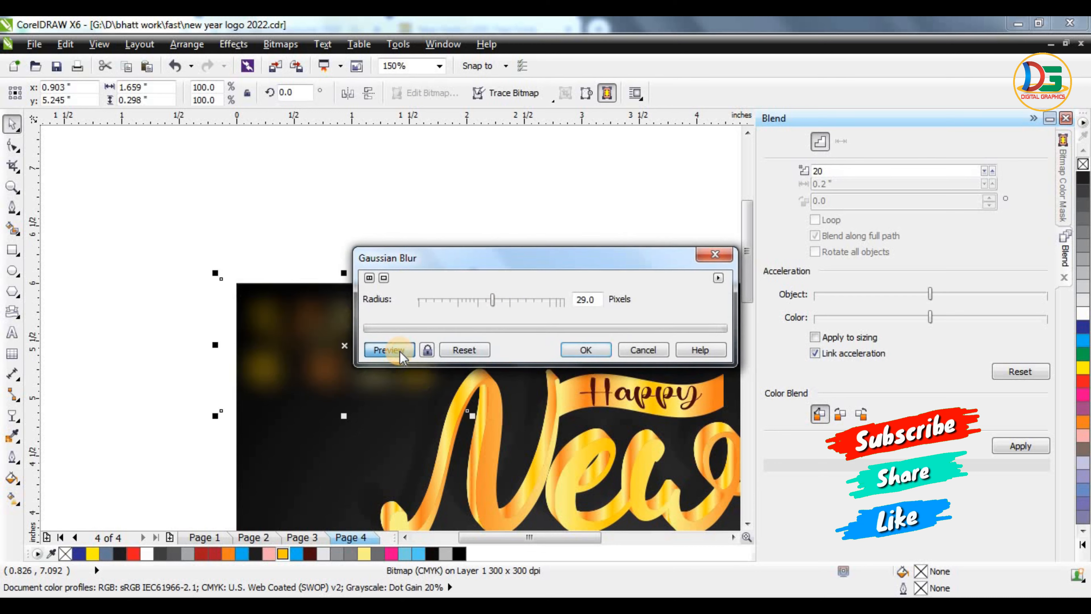
pyautogui.click(456, 301)
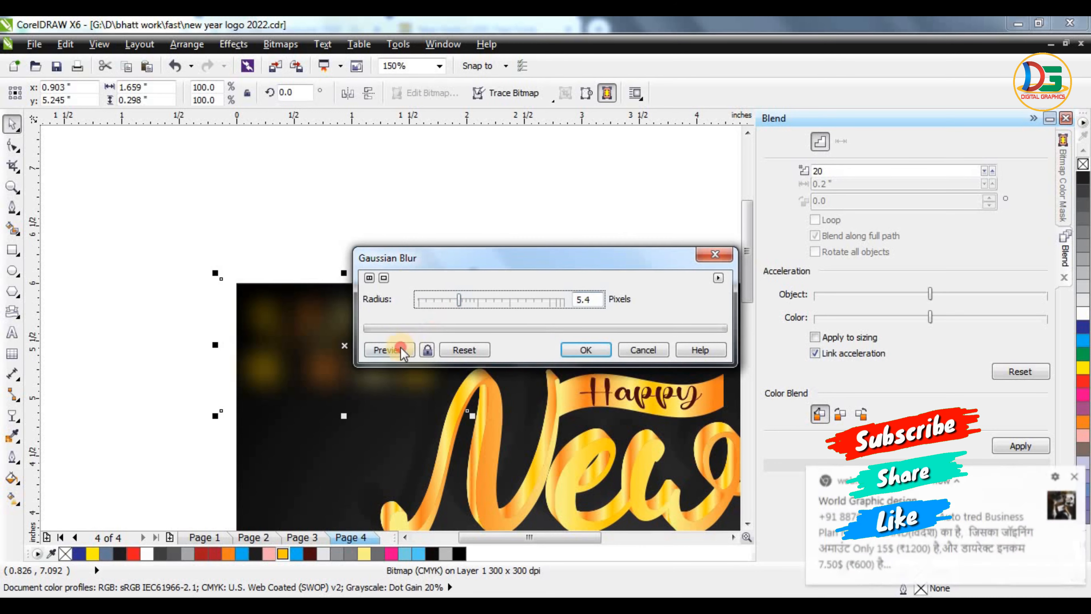
pyautogui.click(585, 350)
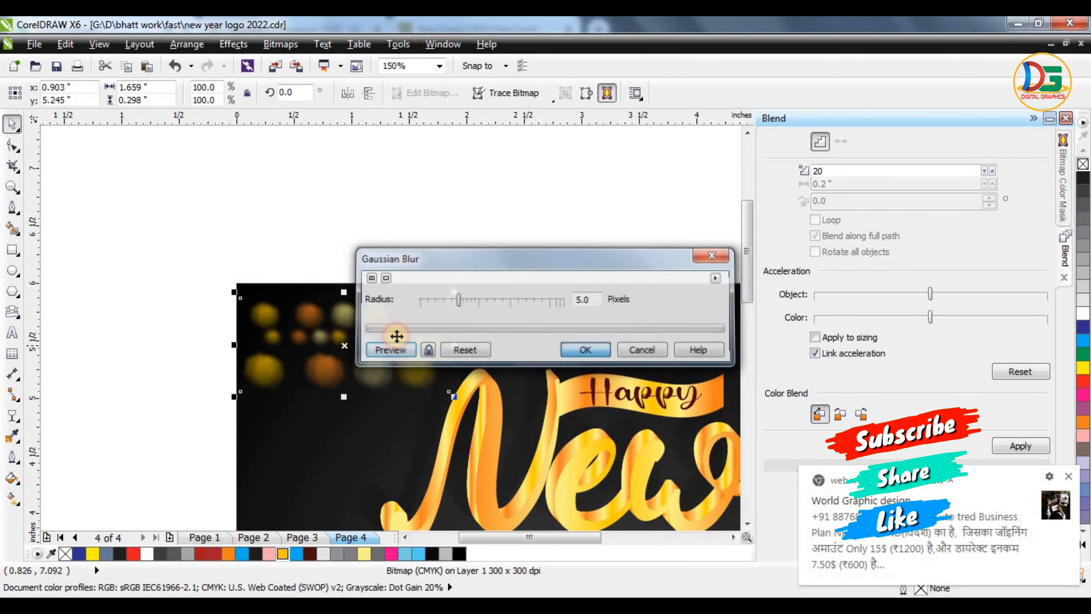
# - Add a vertical linear transparency to the blurred bitmap so it fades out toward its lower edge
pyautogui.scroll(3, 375, 369)
pyautogui.scroll(-1, 377, 339)
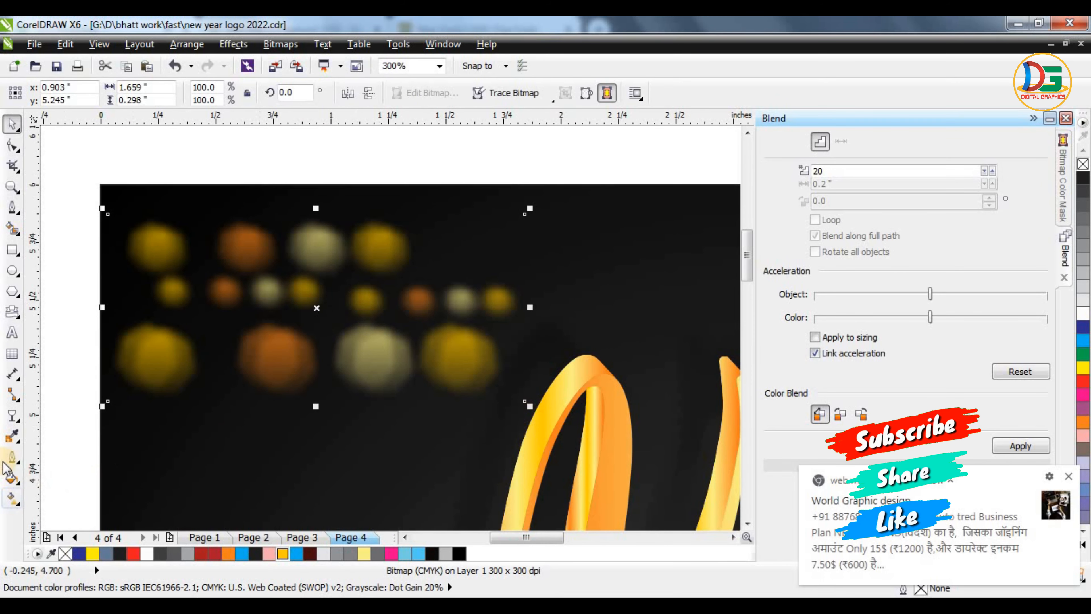
pyautogui.click(173, 430)
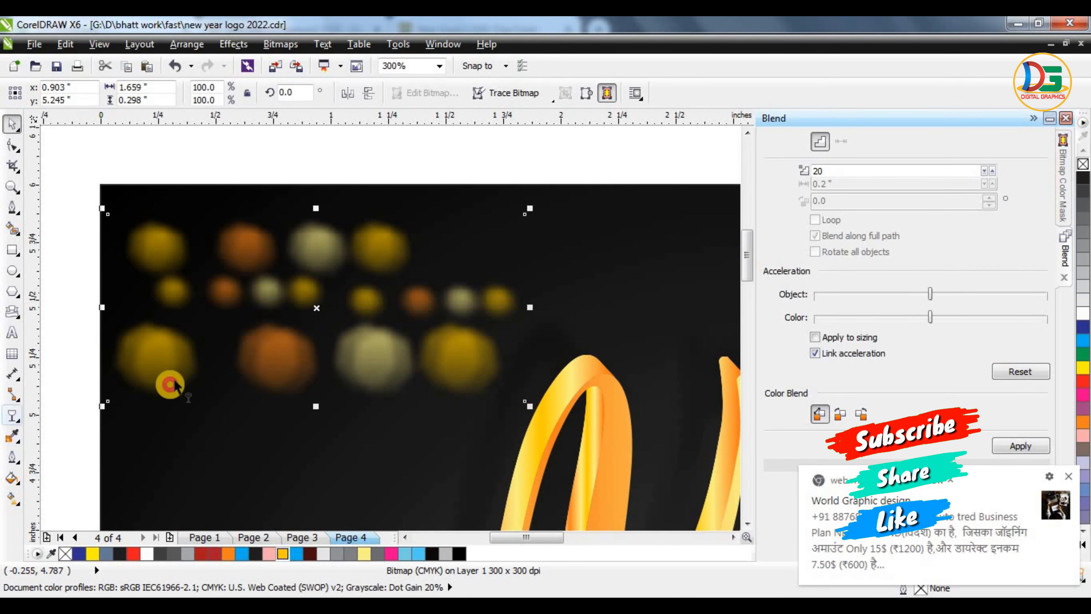
pyautogui.moveTo(335, 183); pyautogui.dragTo(337, 414)
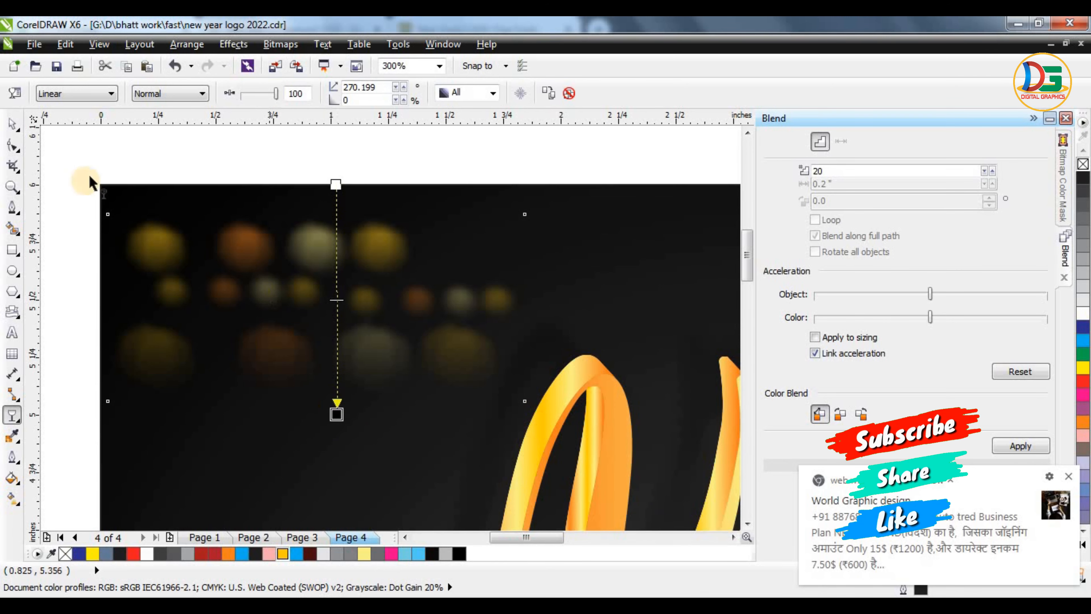
pyautogui.click(12, 124)
pyautogui.scroll(-2, 243, 305)
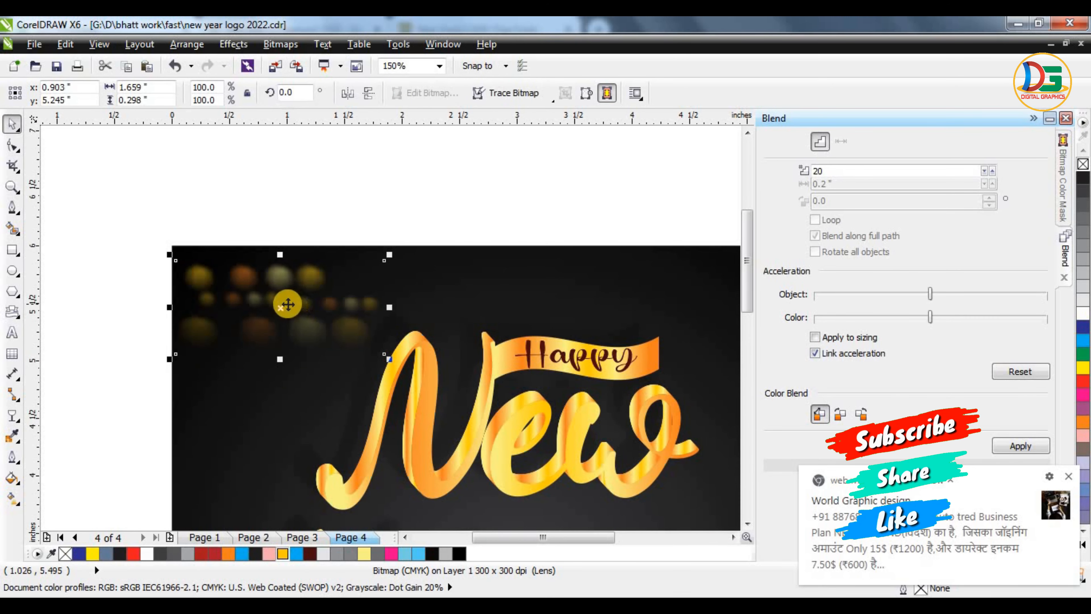
# - Copy the faded bitmap across the page's upper edge to make four in a row, and group them
pyautogui.moveTo(287, 304); pyautogui.dragTo(499, 307)
pyautogui.scroll(-2, 417, 242)
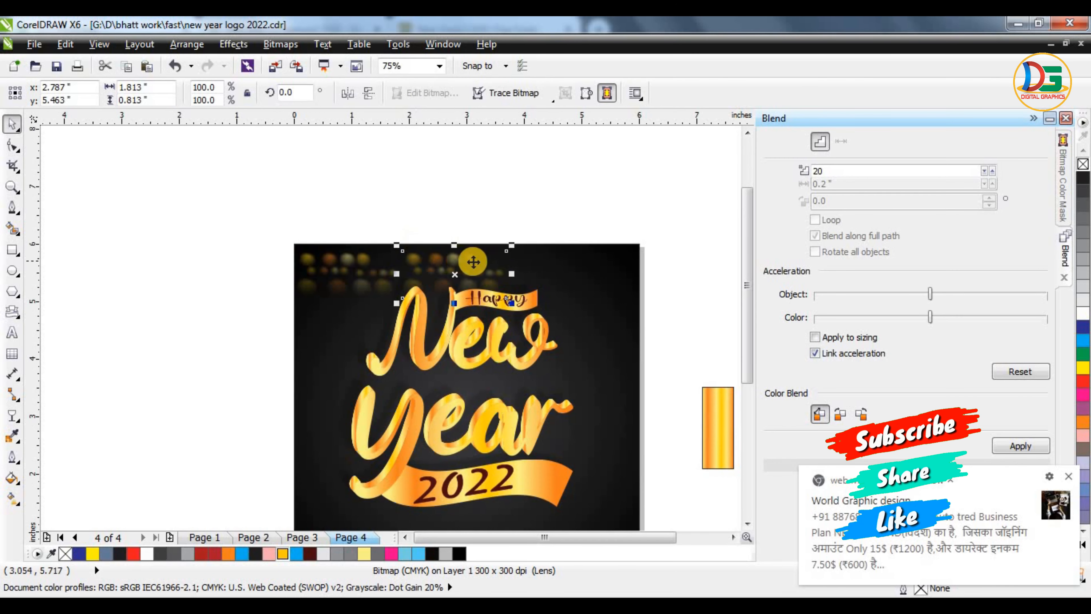
pyautogui.moveTo(481, 271); pyautogui.dragTo(372, 228)
pyautogui.keyDown('shift'); pyautogui.click(348, 263); pyautogui.keyUp('shift')
pyautogui.hotkey('ctrl', 'z')
pyautogui.hotkey('ctrl', 'g')
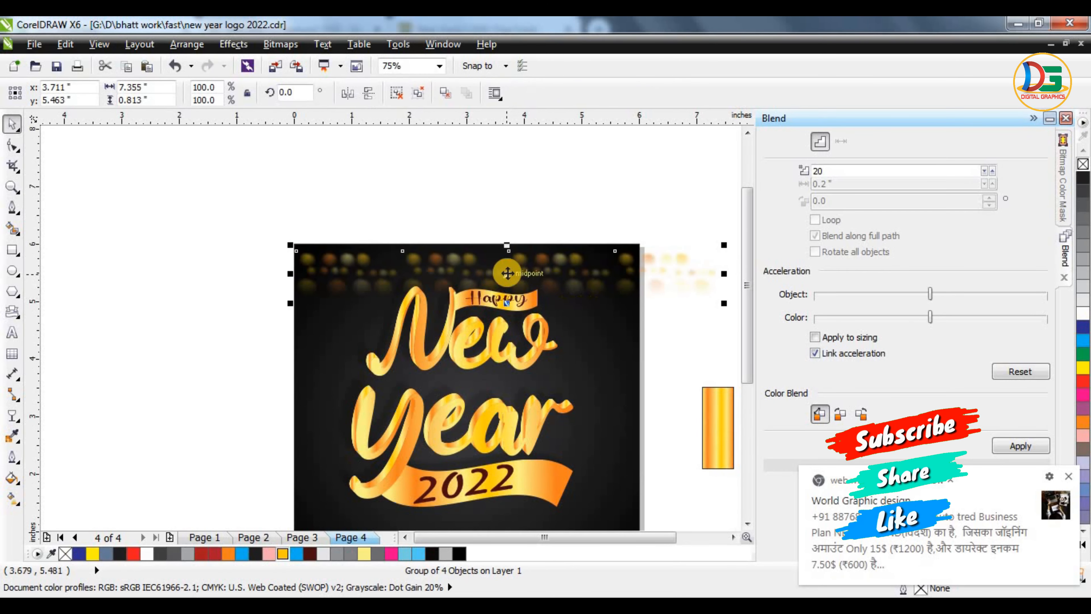
# - Duplicate the grouped light strip down the page at equal spacing of about 0.75 inches, making seven rows
pyautogui.moveTo(506, 268); pyautogui.dragTo(506, 318)
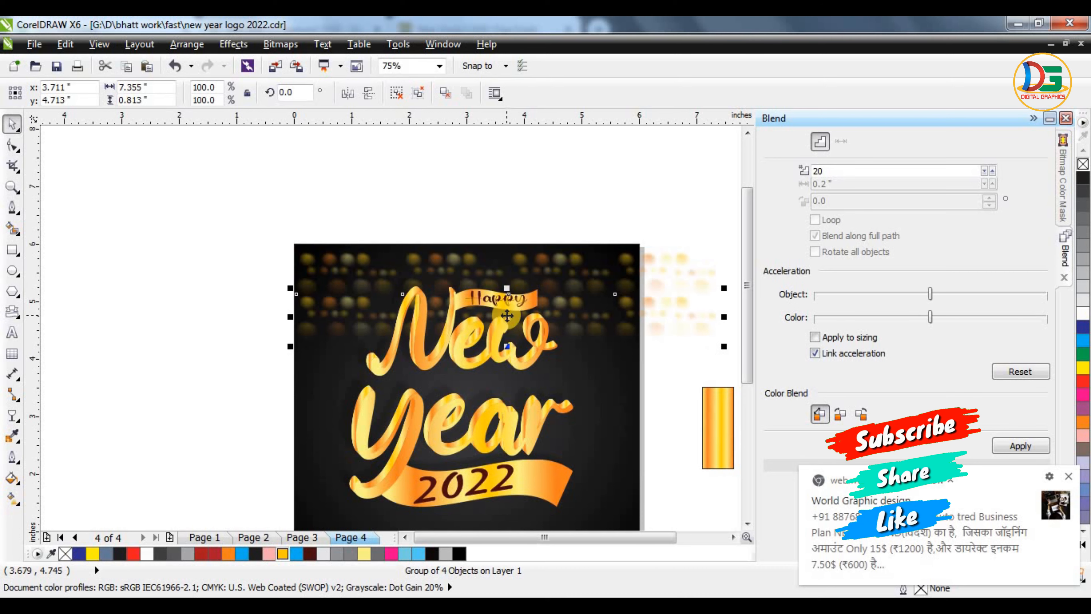
pyautogui.hotkey('ctrl', 'd')
pyautogui.hotkey('ctrl', 'd')
pyautogui.hotkey('ctrl', 'd')
pyautogui.hotkey('ctrl', 'd')
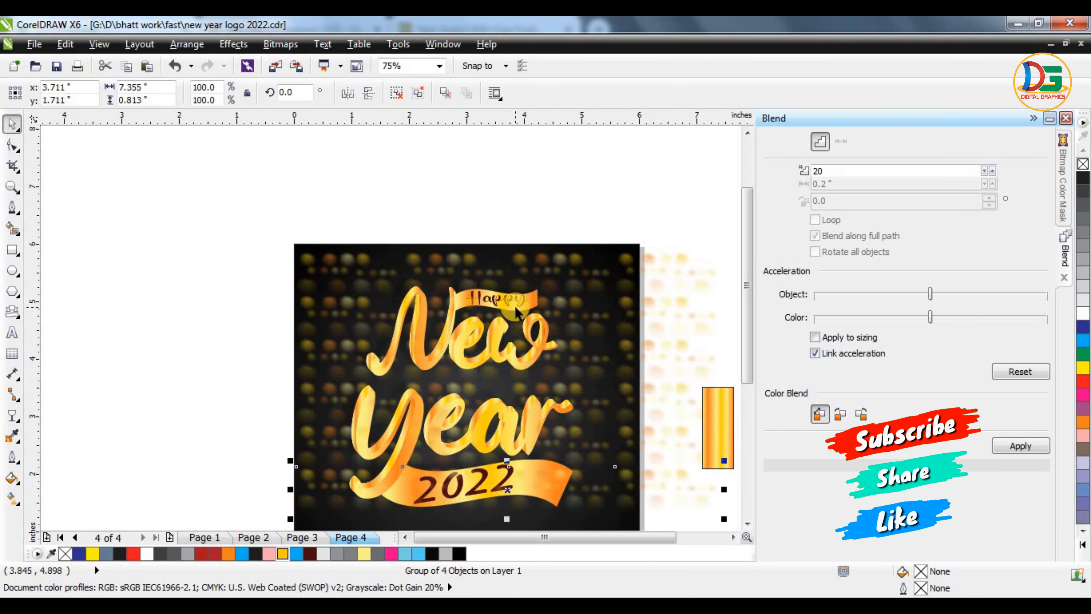
# - Group the seven light rows without the background and convert them to a 300 dpi CMYK bitmap with a transparent background
pyautogui.scroll(-1, 494, 236)
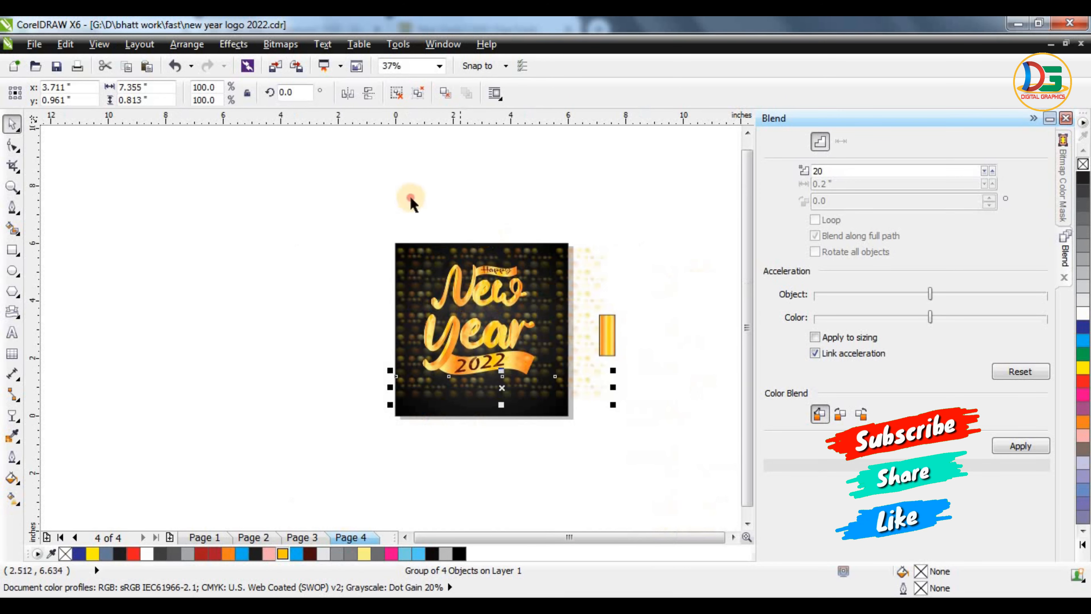
pyautogui.moveTo(329, 158); pyautogui.dragTo(432, 415)
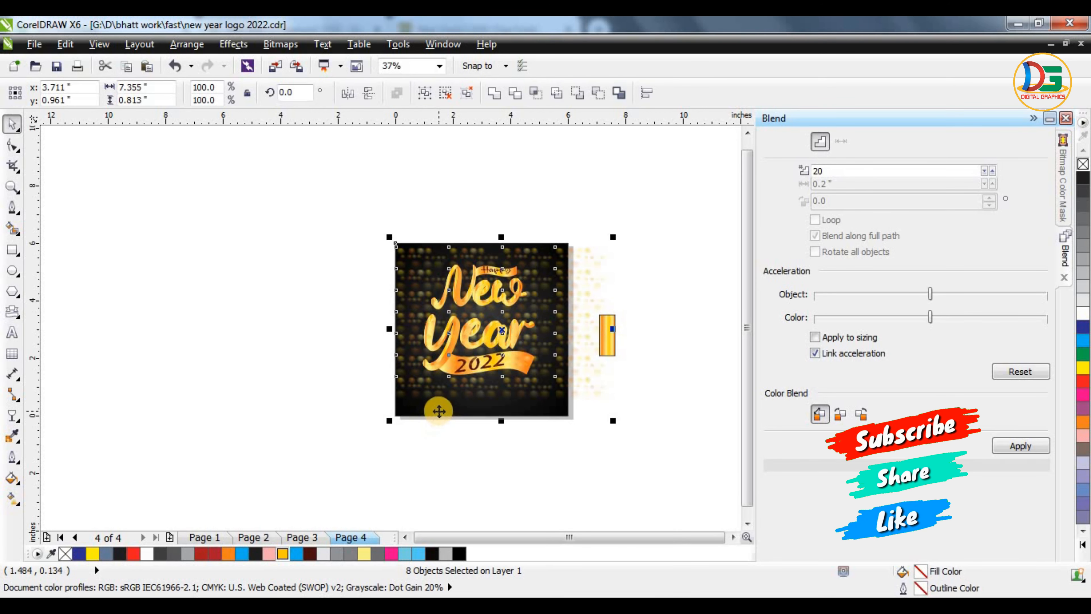
pyautogui.hotkey('ctrl', 'g')
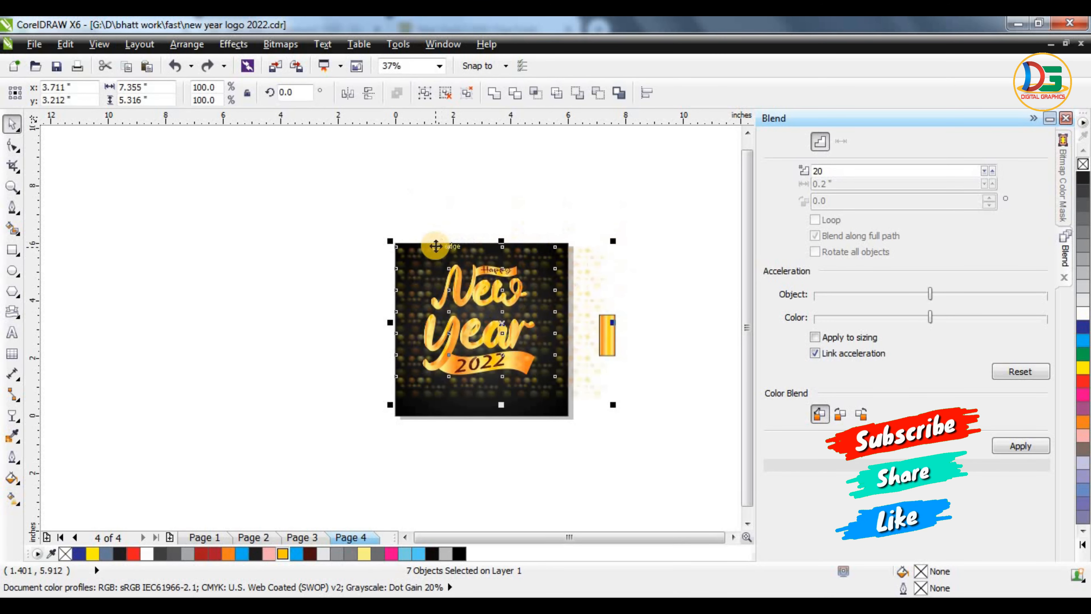
pyautogui.scroll(2, 515, 303)
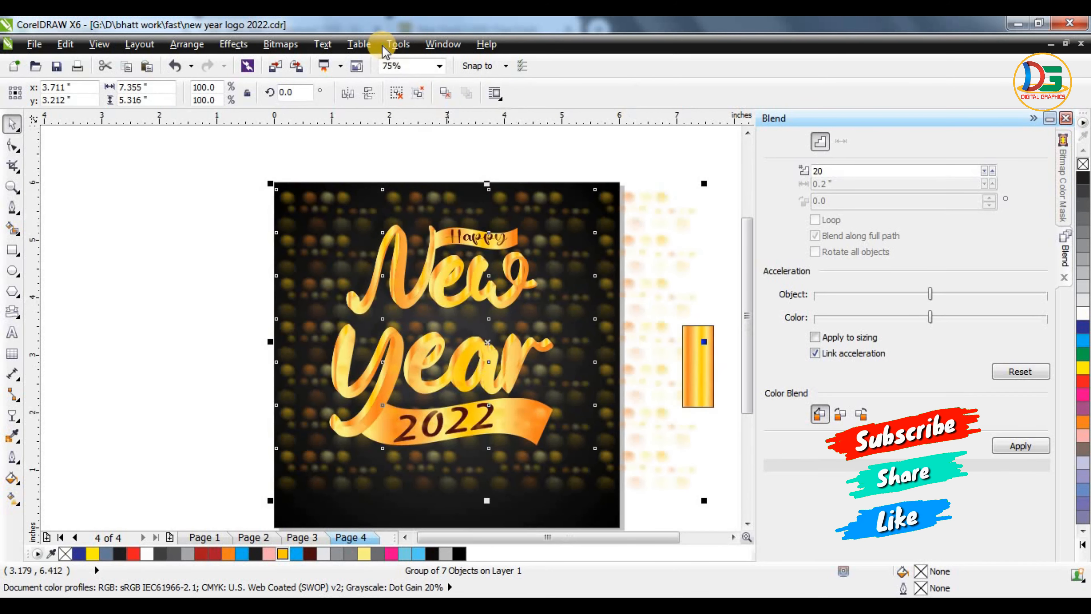
pyautogui.click(283, 45)
pyautogui.click(300, 64)
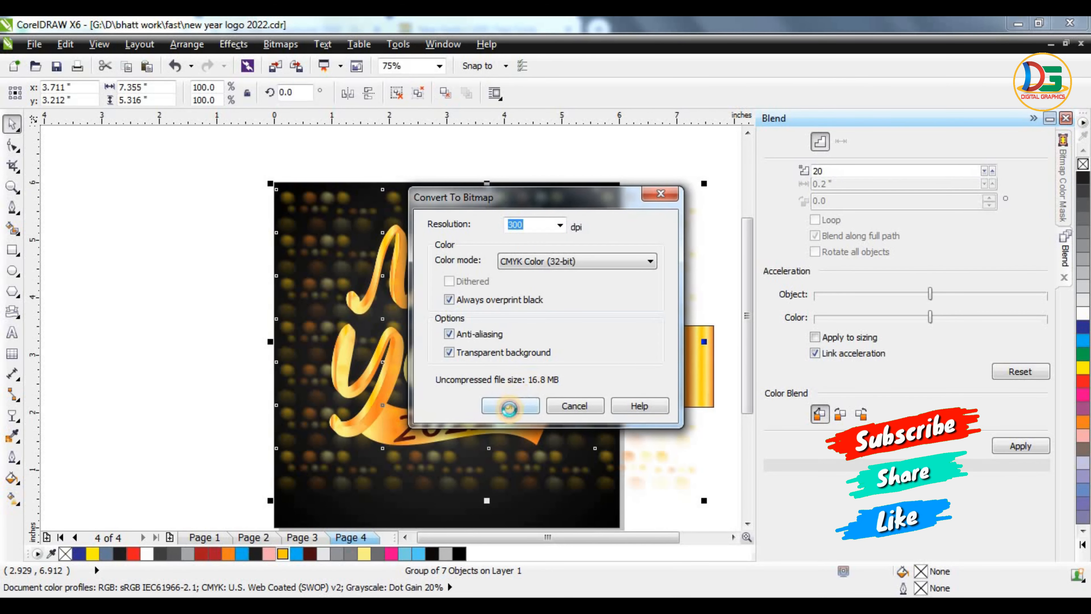
pyautogui.click(509, 408)
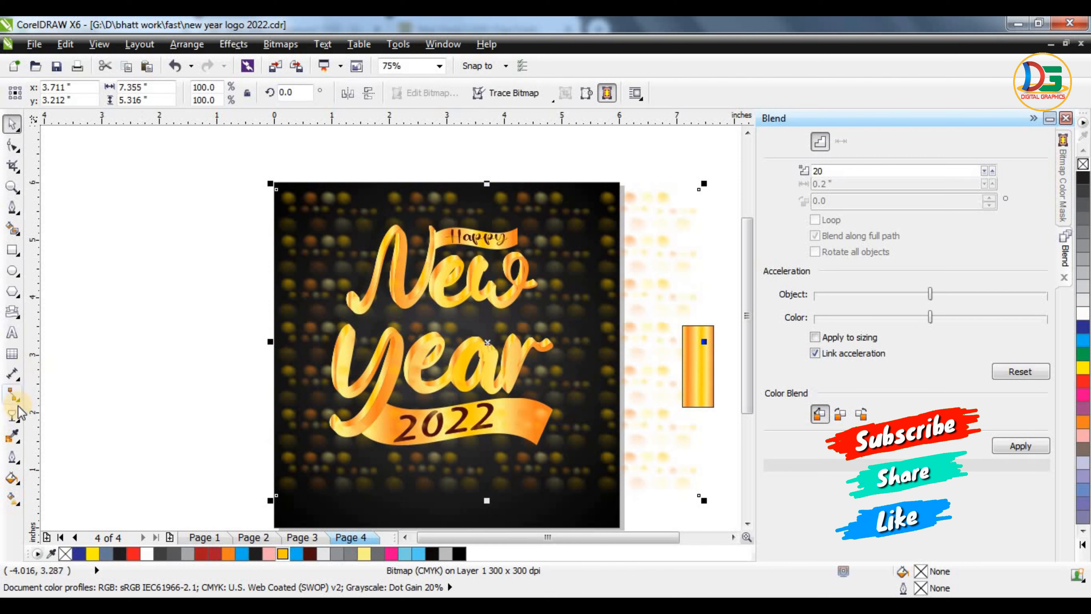
# - Give the light-pattern bitmap a linear transparency running diagonally from beyond its upper-right corner to beyond its lower-left edge, with the end node at 100
pyautogui.click(19, 419)
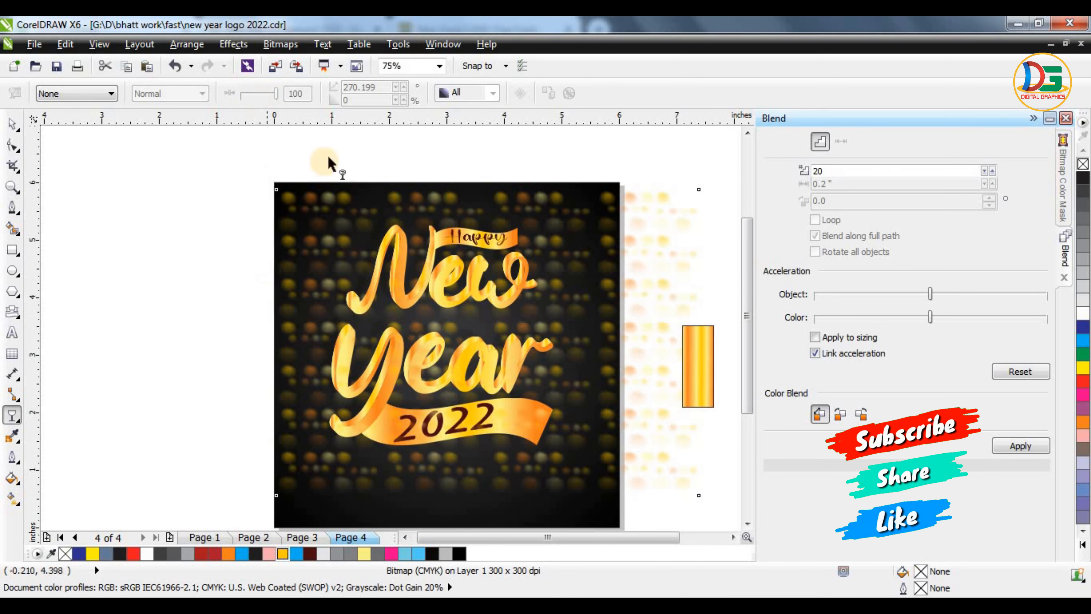
pyautogui.moveTo(349, 173); pyautogui.dragTo(349, 487)
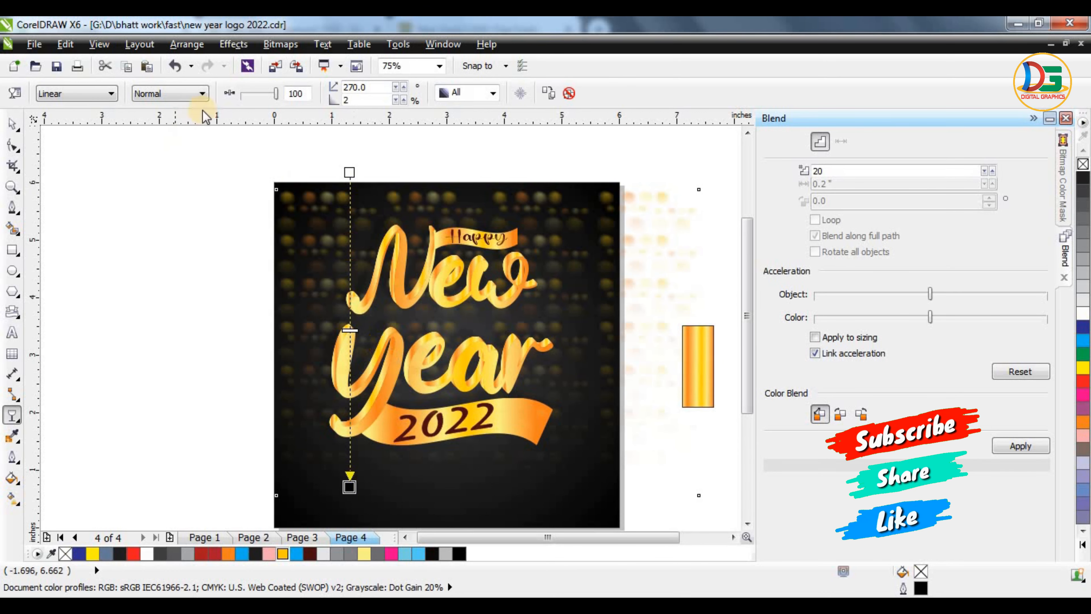
pyautogui.click(254, 93)
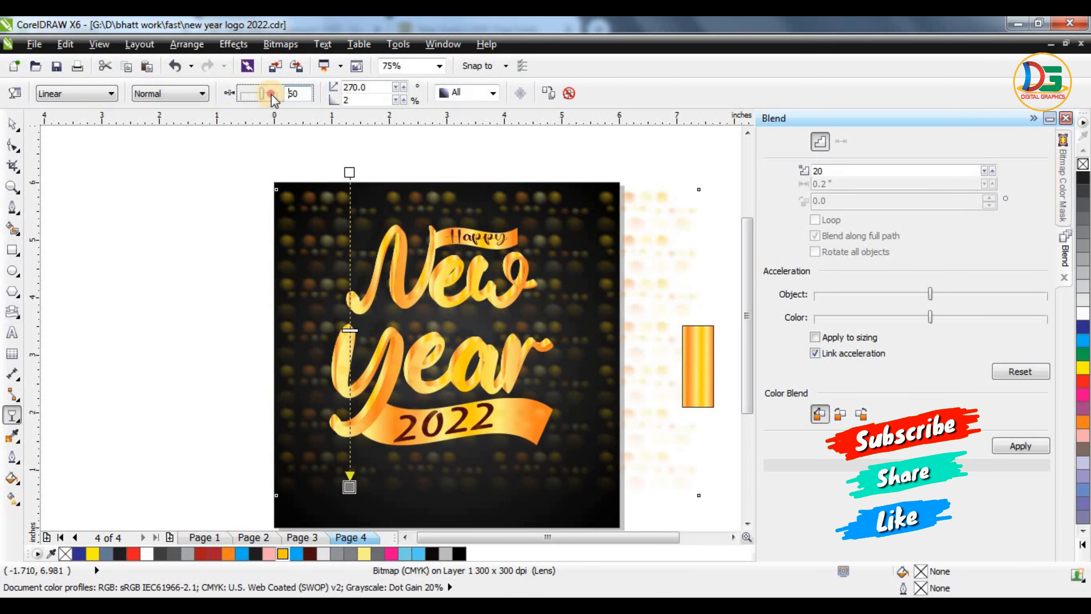
pyautogui.moveTo(349, 172)
pyautogui.mouseDown()
pyautogui.moveTo(356, 146)
pyautogui.moveTo(362, 178)
pyautogui.mouseUp()
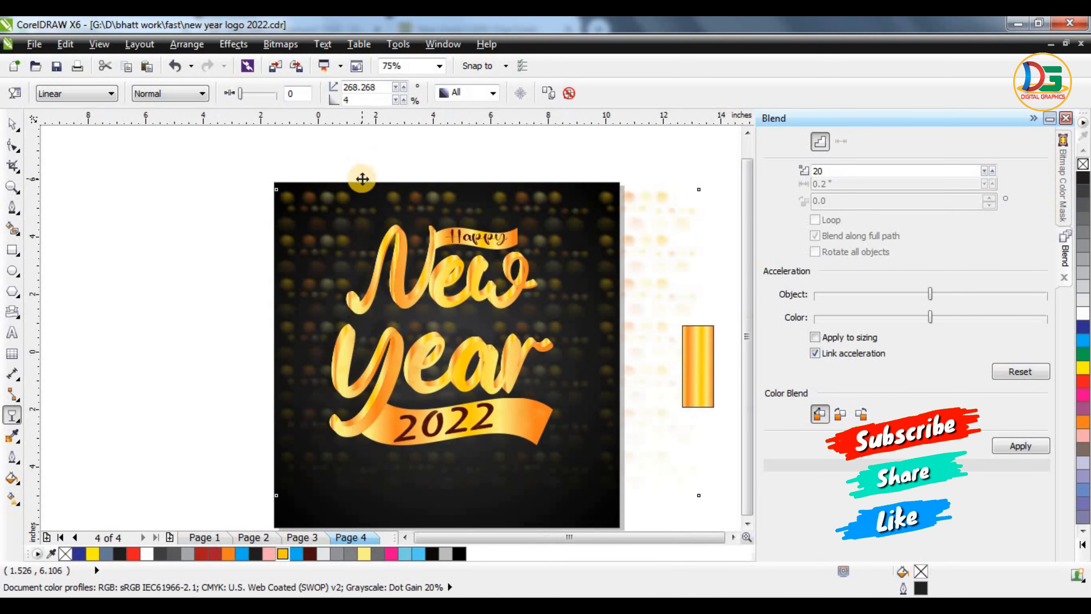
pyautogui.scroll(-1, 362, 179)
pyautogui.moveTo(361, 323); pyautogui.dragTo(363, 272)
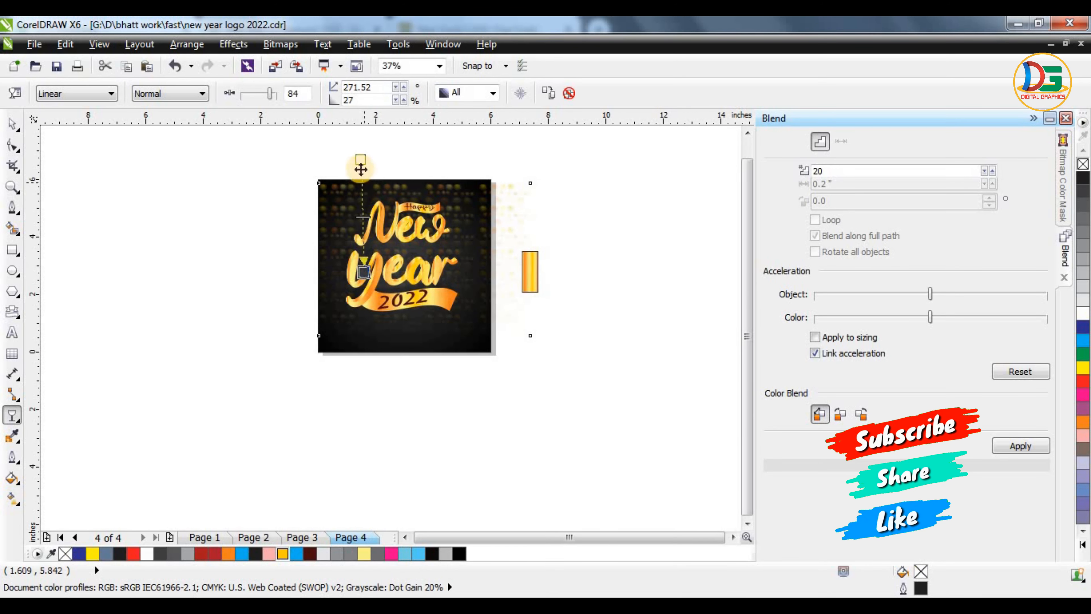
pyautogui.moveTo(361, 169); pyautogui.dragTo(581, 185)
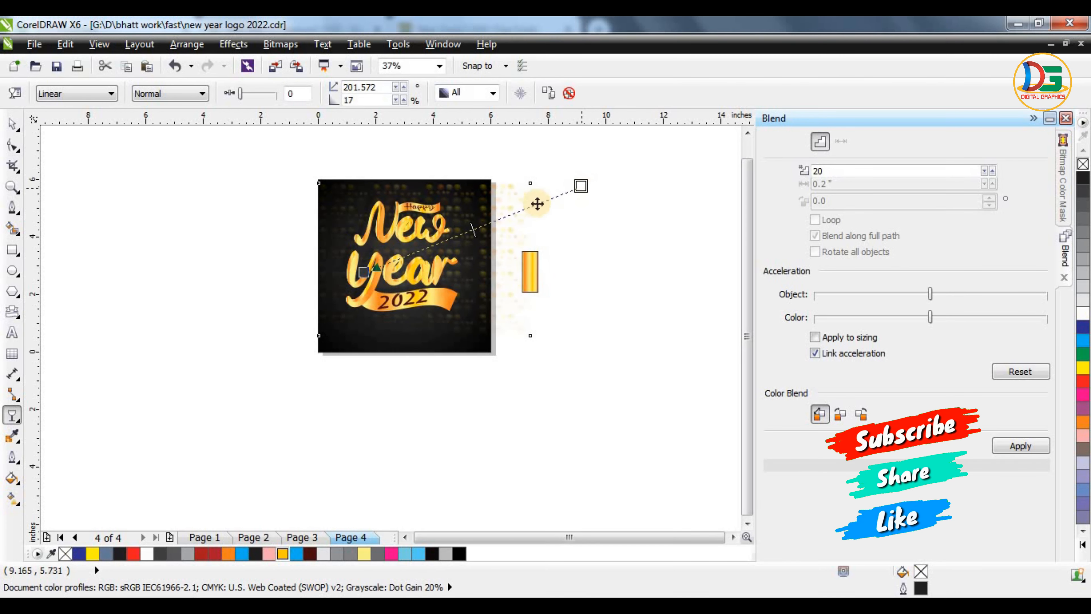
pyautogui.scroll(1, 474, 222)
pyautogui.moveTo(251, 321); pyautogui.dragTo(133, 378)
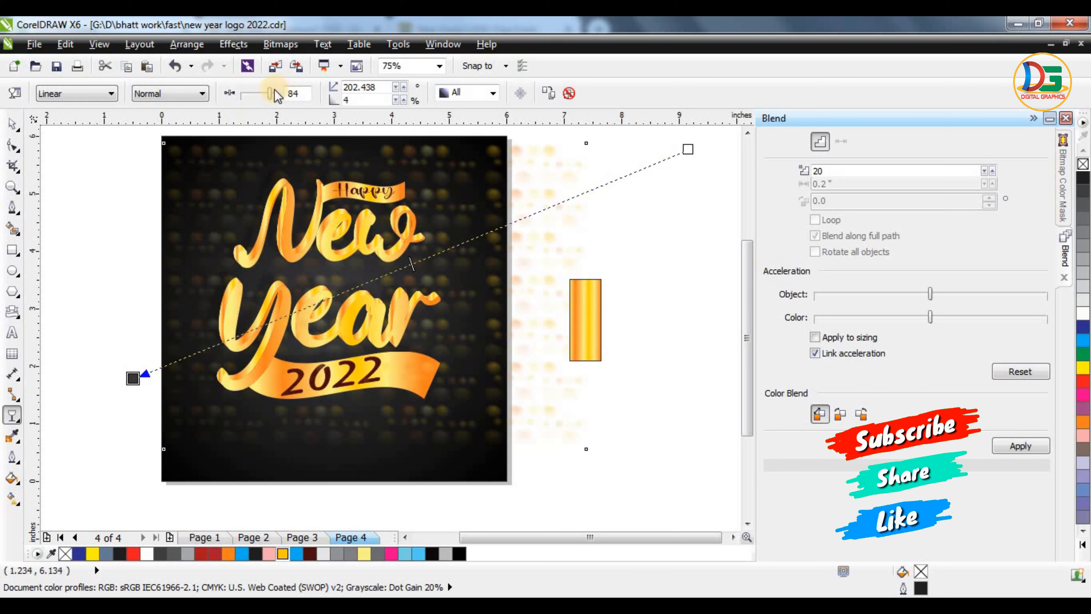
pyautogui.moveTo(251, 99); pyautogui.dragTo(257, 110)
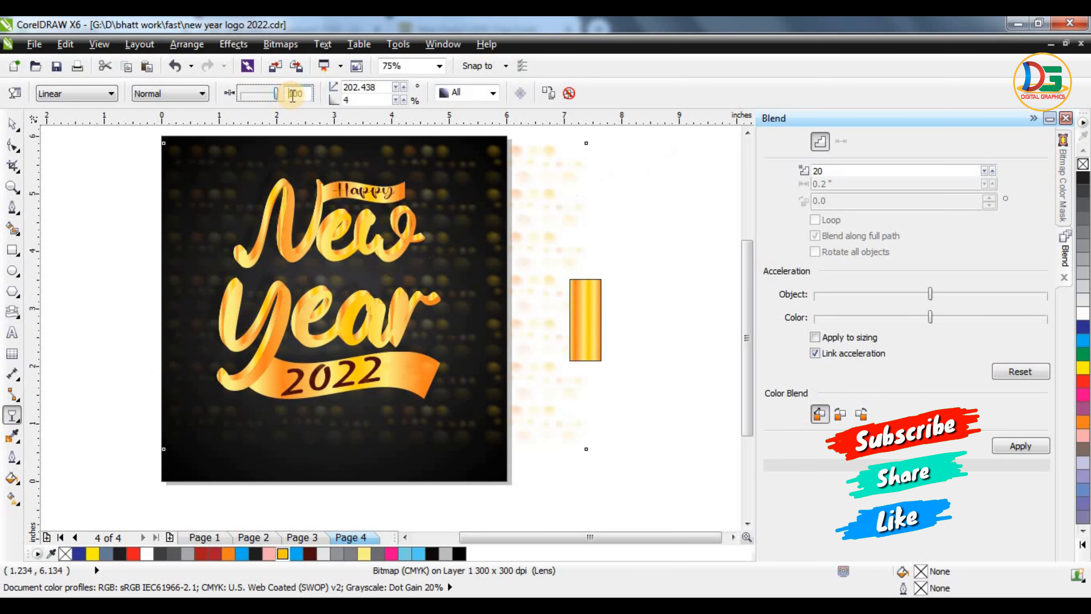
pyautogui.click(277, 99)
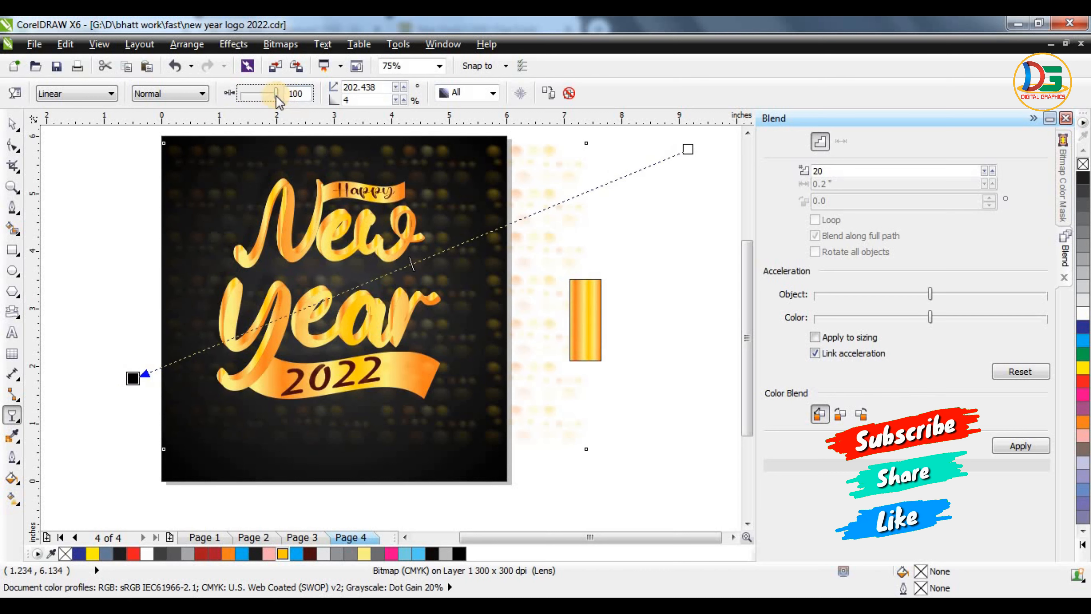
# - Try a radial transparency on the light-pattern bitmap with a smaller, shifted circle, and undo it
pyautogui.click(165, 101)
pyautogui.click(108, 94)
pyautogui.click(107, 93)
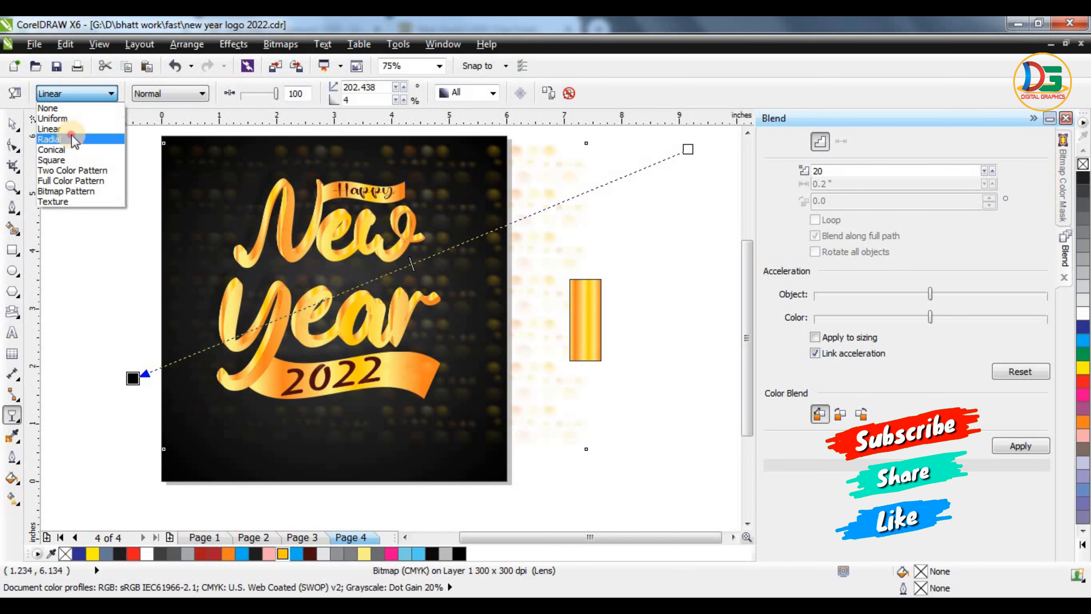
pyautogui.click(74, 140)
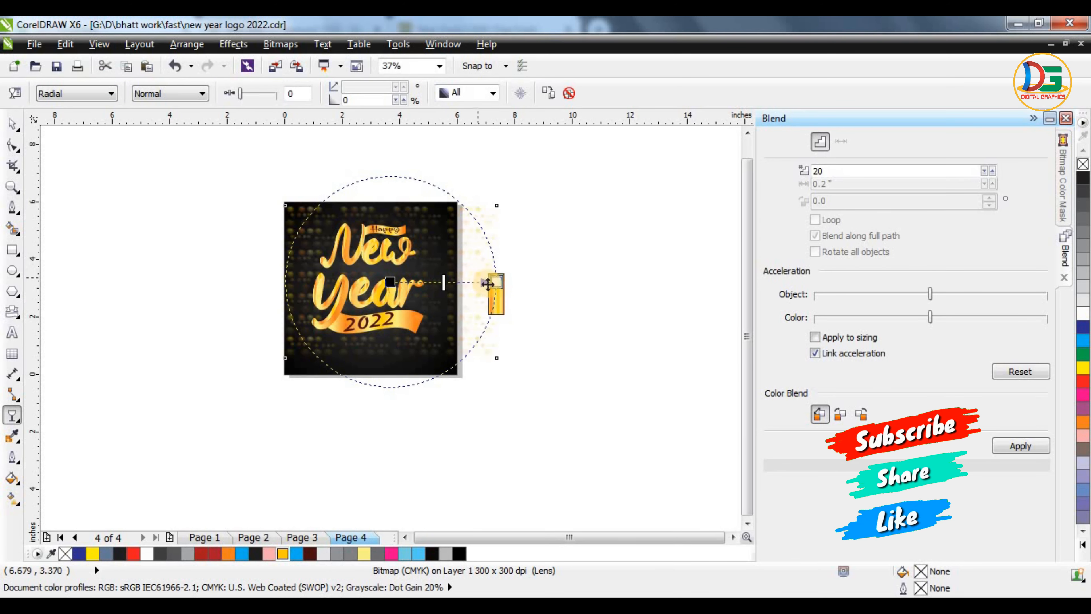
pyautogui.moveTo(495, 284); pyautogui.dragTo(401, 263)
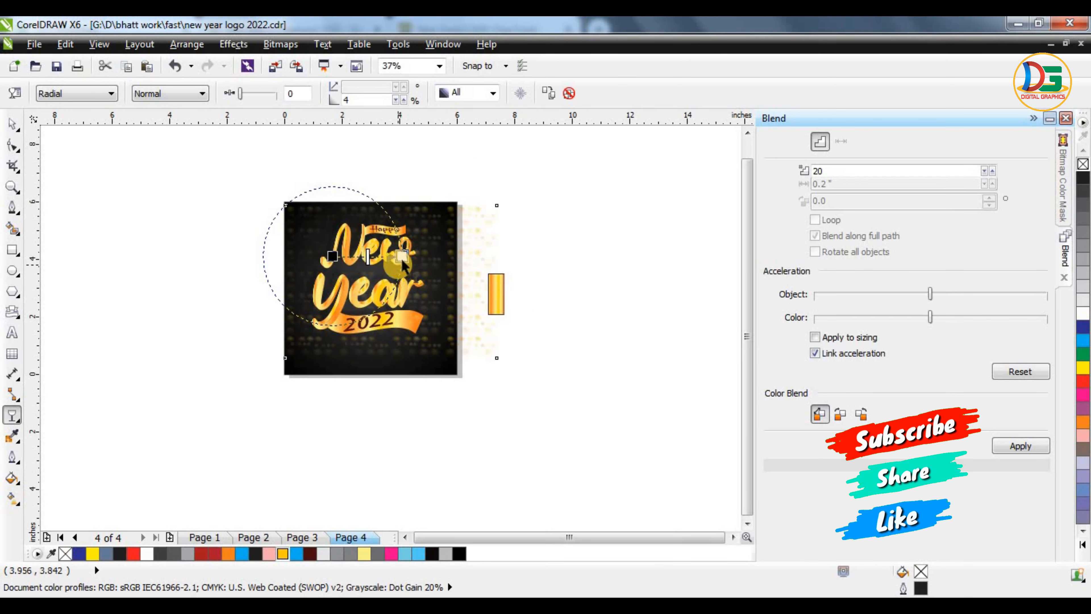
pyautogui.hotkey('ctrl', 'z')
pyautogui.hotkey('ctrl', 'z')
pyautogui.hotkey('ctrl', 'z')
pyautogui.hotkey('ctrl', 'z')
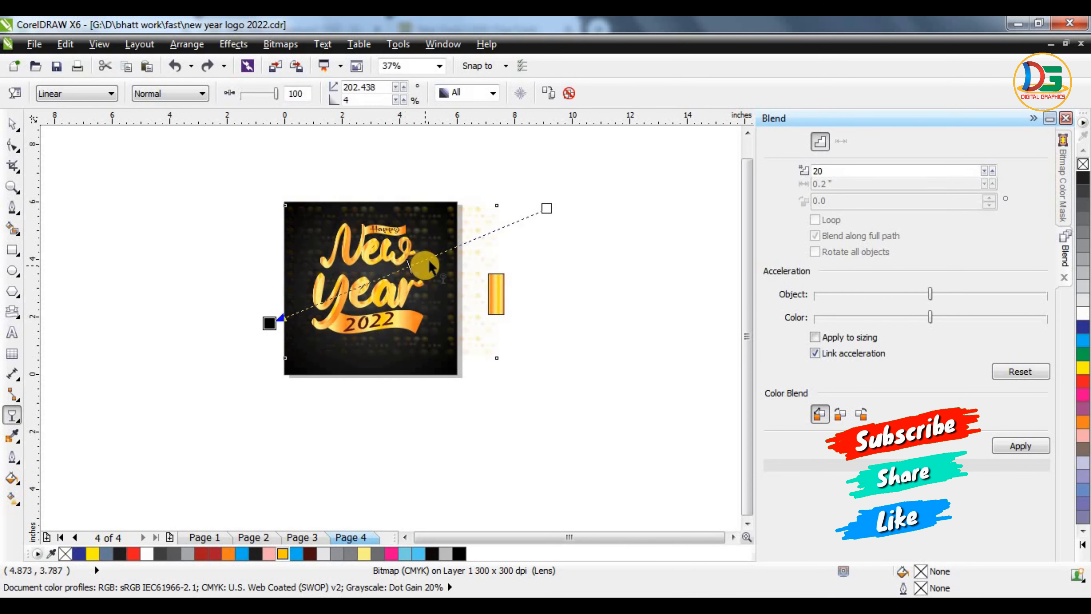
# - Draw a flat ellipse about 4.22 by 0.21 inches just below the 2022 banner, filled with C100 M100 Y100 K100 black and without an outline
pyautogui.click(11, 125)
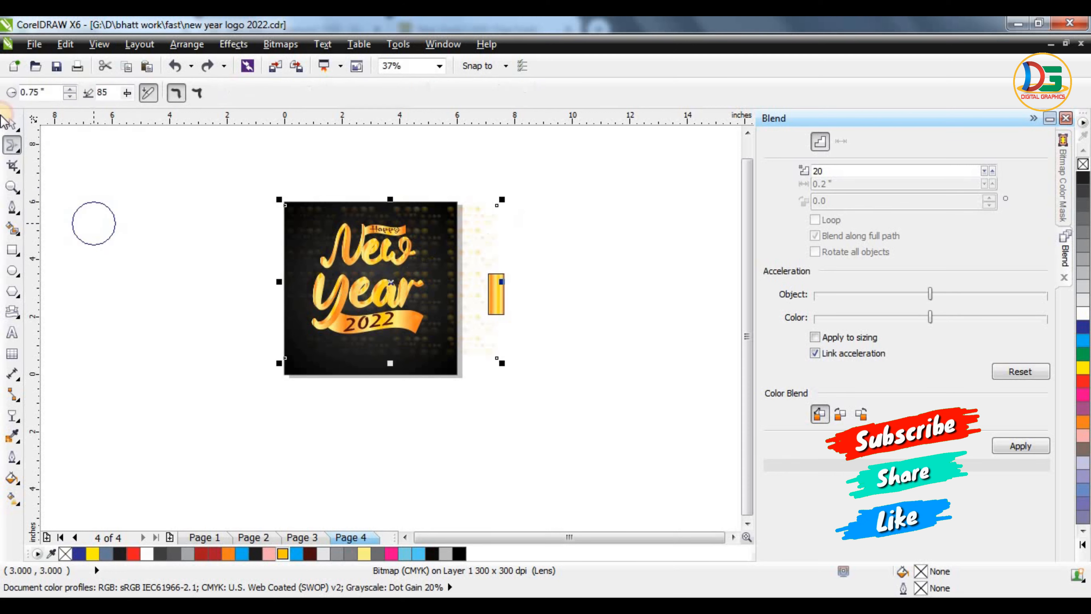
pyautogui.click(110, 178)
pyautogui.scroll(2, 348, 293)
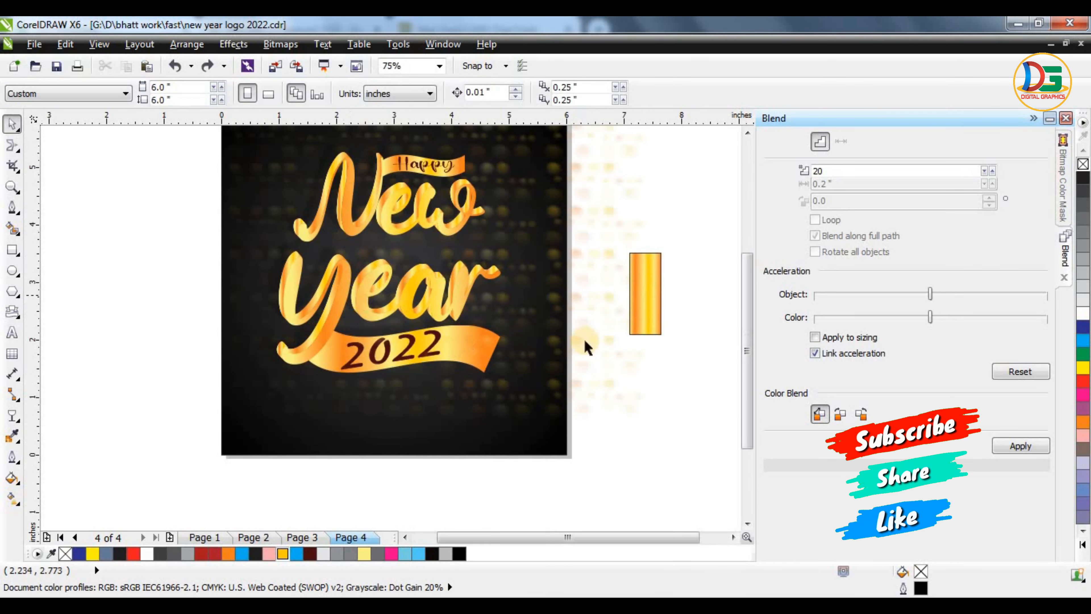
pyautogui.click(12, 270)
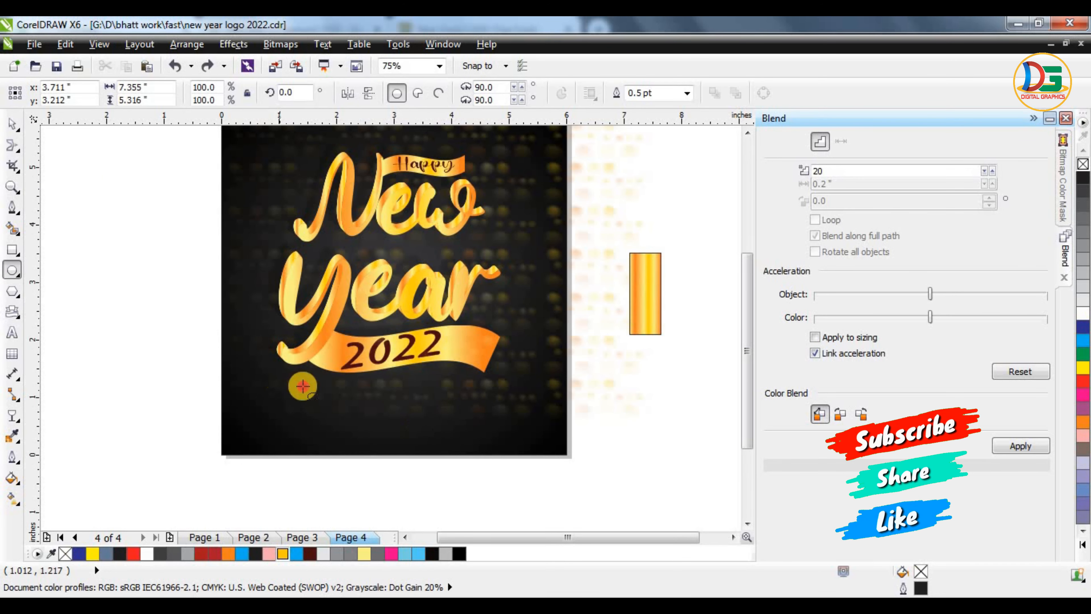
pyautogui.moveTo(279, 377); pyautogui.dragTo(521, 388)
pyautogui.click(12, 125)
pyautogui.click(459, 554)
pyautogui.rightClick(1083, 163)
# - Convert the flat black ellipse to a 300 dpi CMYK bitmap
pyautogui.click(284, 45)
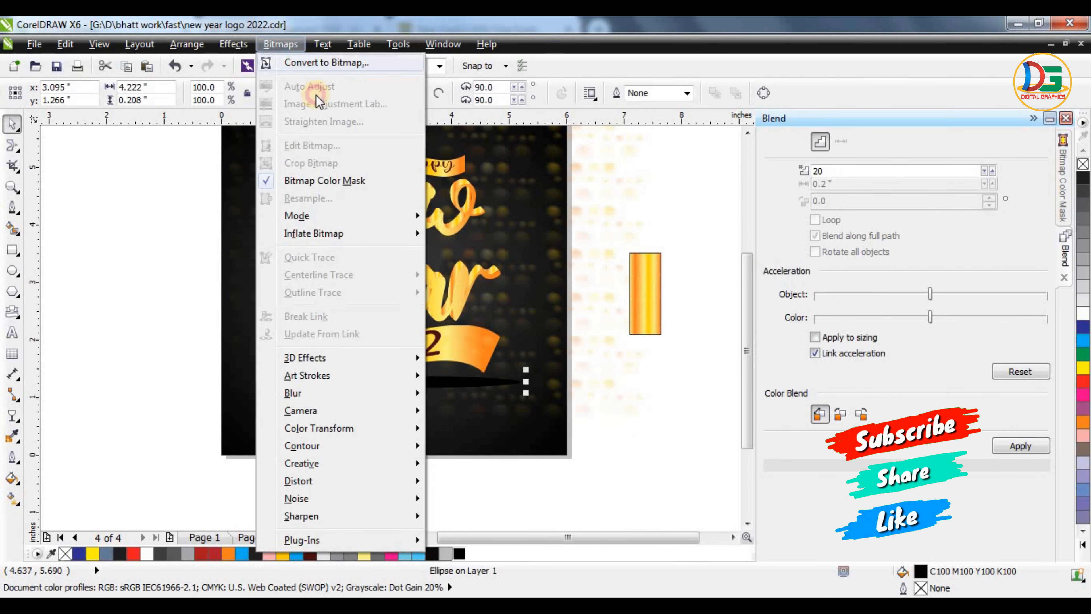
pyautogui.click(315, 64)
pyautogui.click(506, 405)
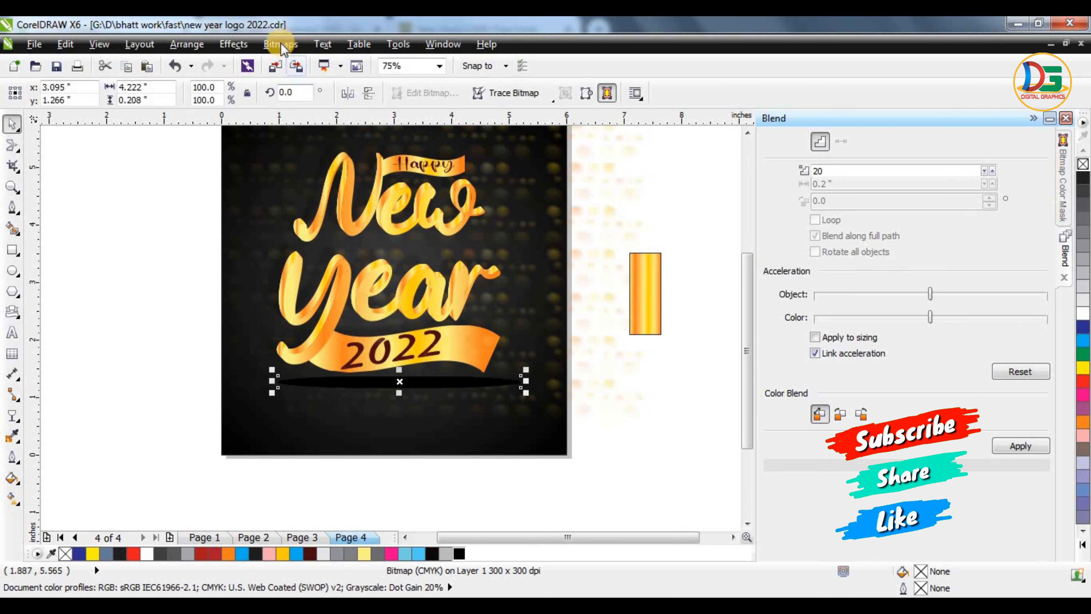
# - Apply a Gaussian blur with a 10-pixel radius to the black ellipse bitmap
pyautogui.click(281, 44)
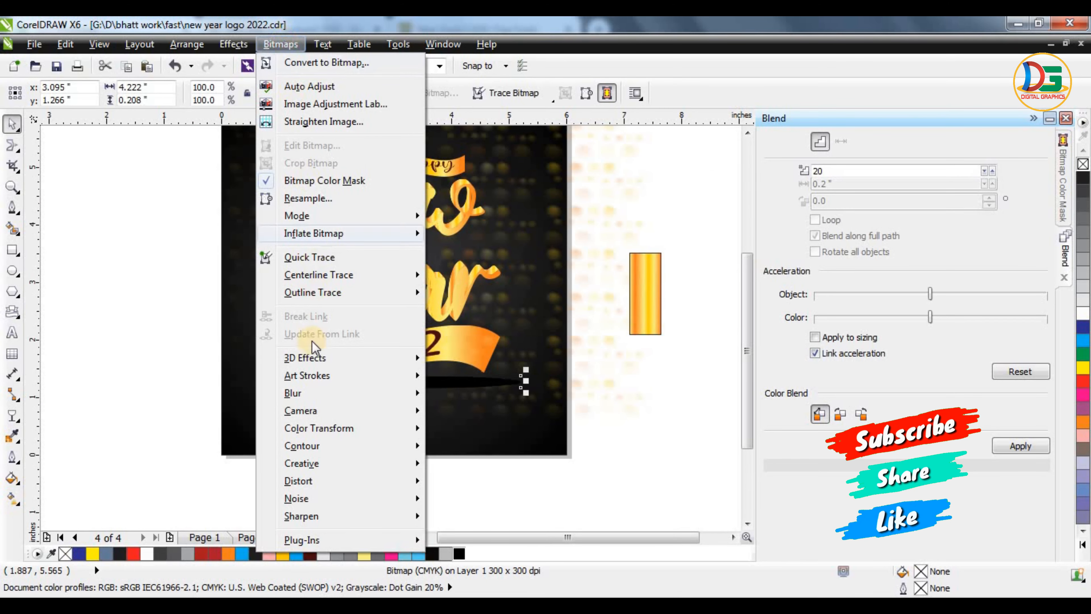
pyautogui.moveTo(293, 393)
pyautogui.click(478, 412)
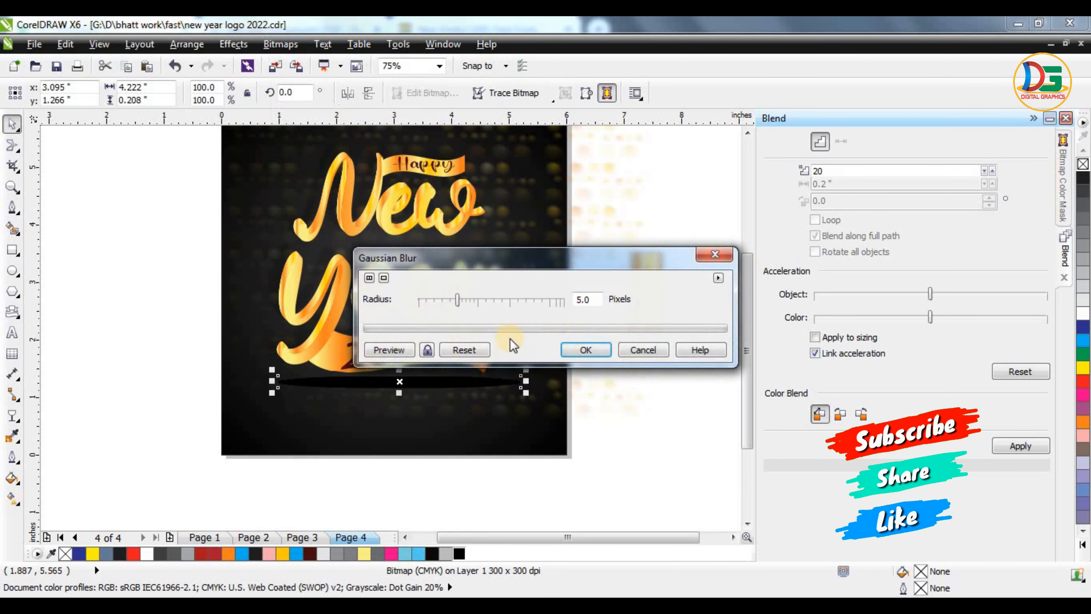
pyautogui.click(389, 350)
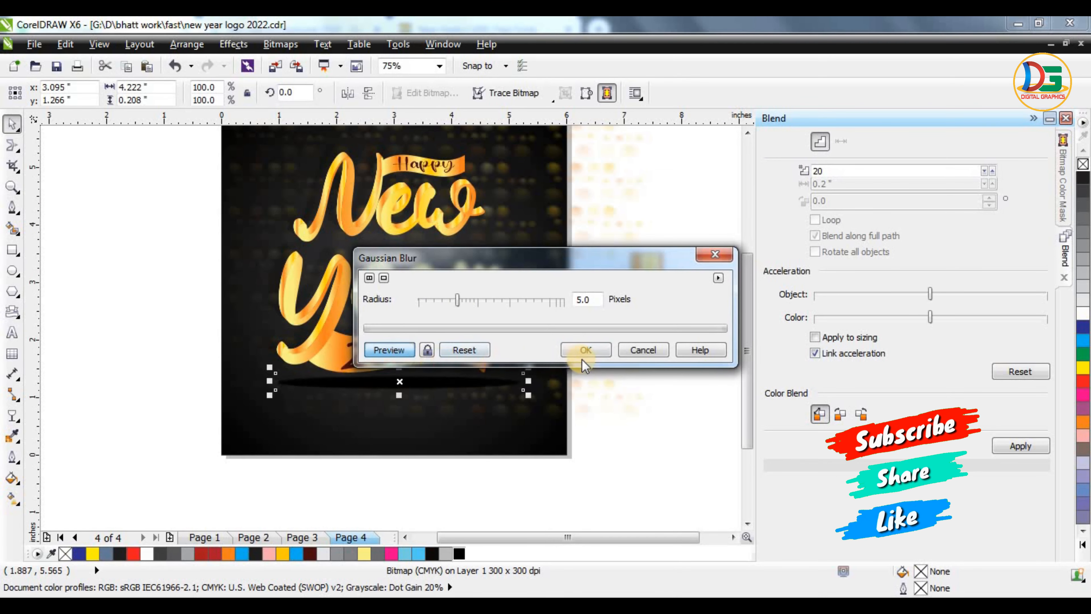
pyautogui.click(492, 306)
pyautogui.click(586, 349)
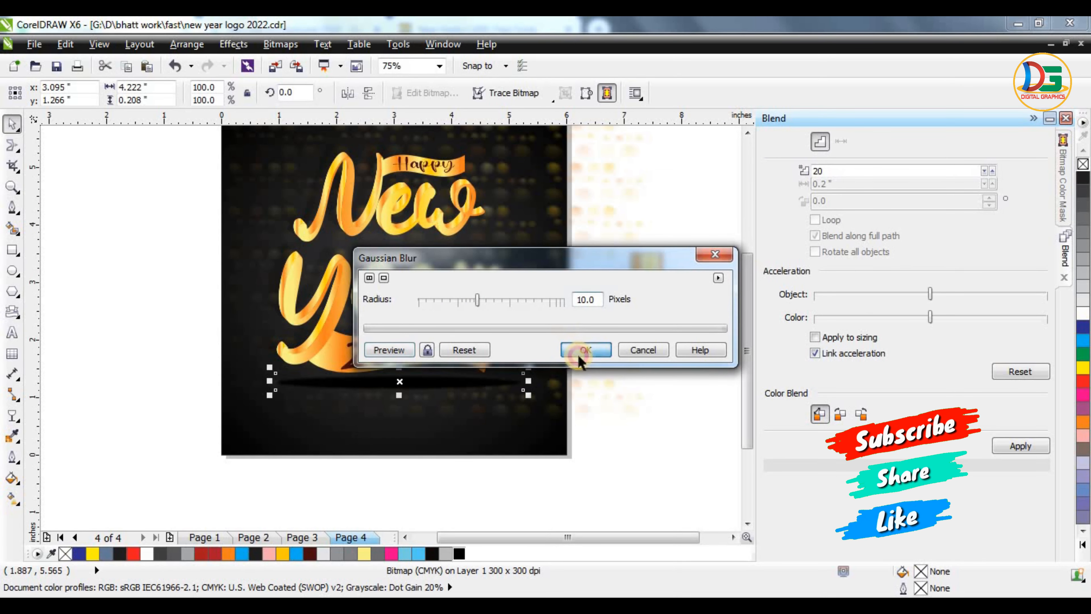
# - Narrow the blurred shadow to about 2.41 inches and place one under the 2022 banner's right end and a copy under its left end
pyautogui.scroll(2, 400, 388)
pyautogui.moveTo(399, 389); pyautogui.dragTo(390, 380)
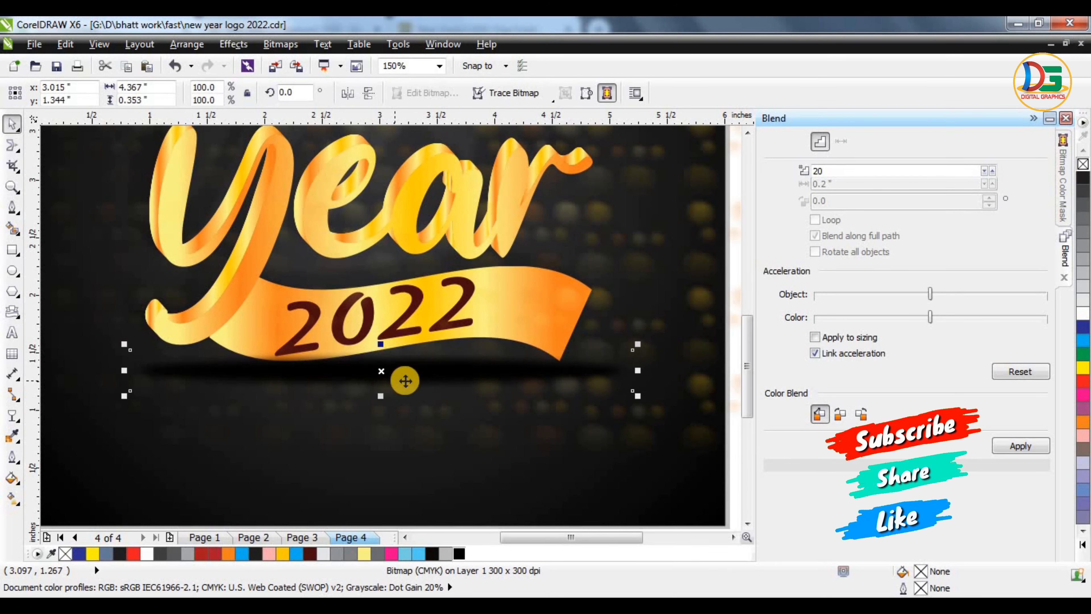
pyautogui.moveTo(637, 370); pyautogui.dragTo(519, 369)
pyautogui.moveTo(389, 366); pyautogui.dragTo(260, 348)
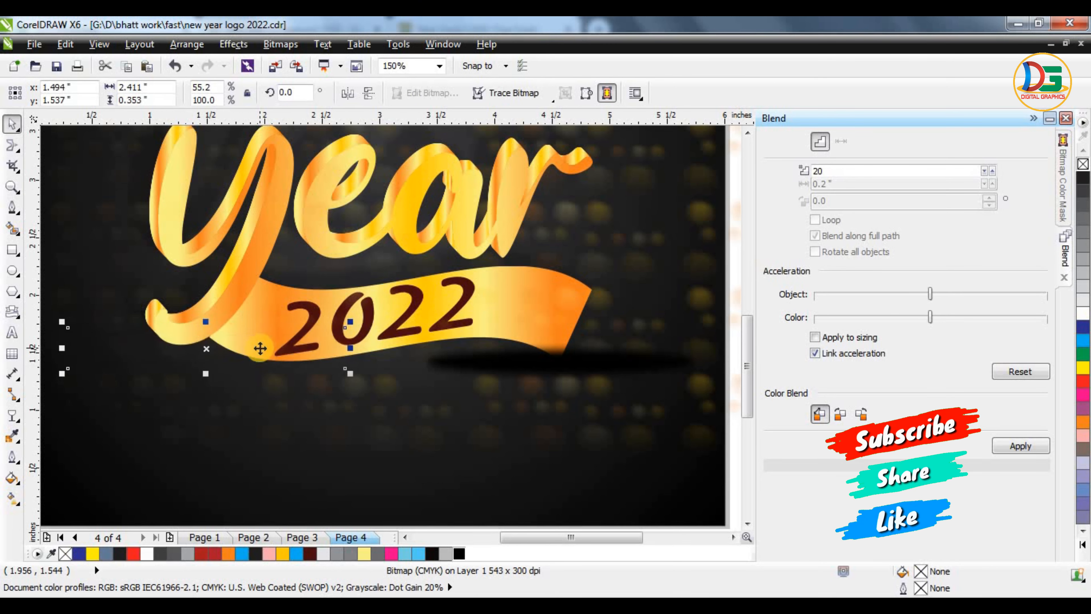
pyautogui.press('F4')
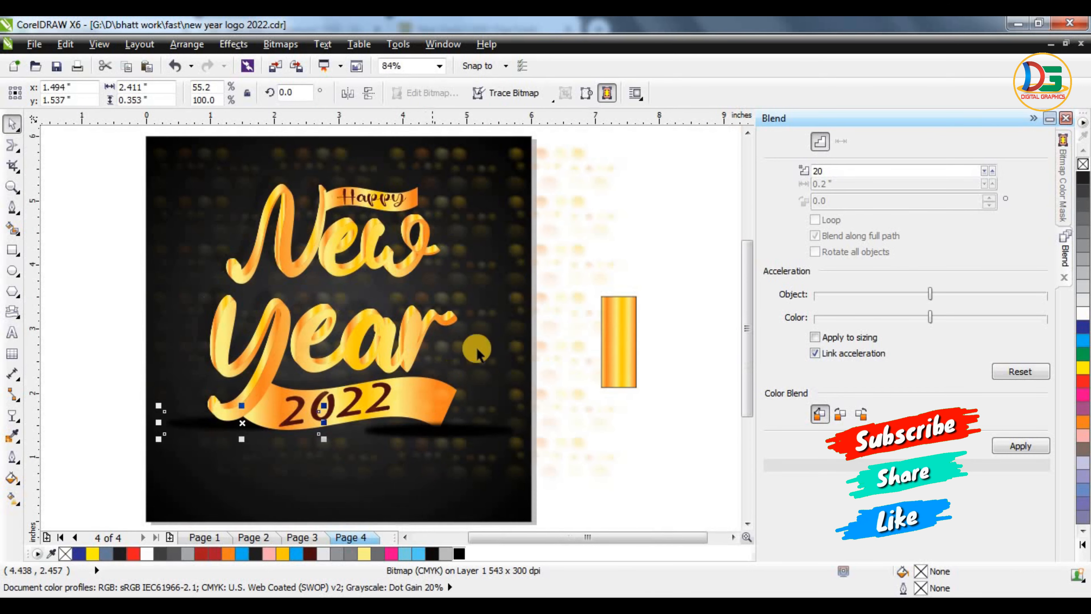
# - Delete the golden gradient rectangle standing beside the page
pyautogui.click(489, 312)
pyautogui.scroll(-3, 489, 310)
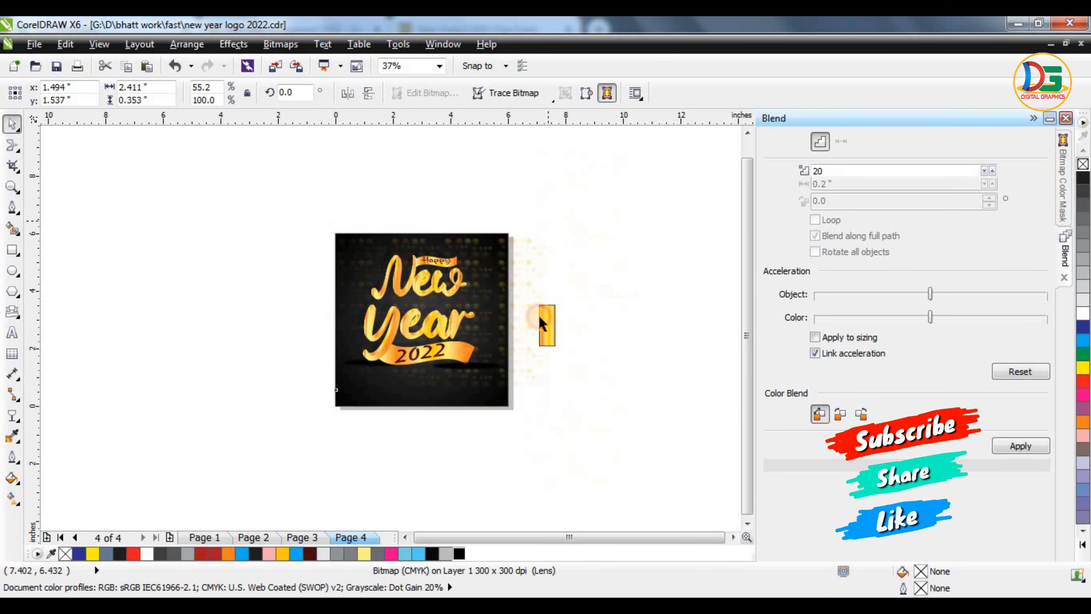
pyautogui.click(547, 323)
pyautogui.press('Delete')
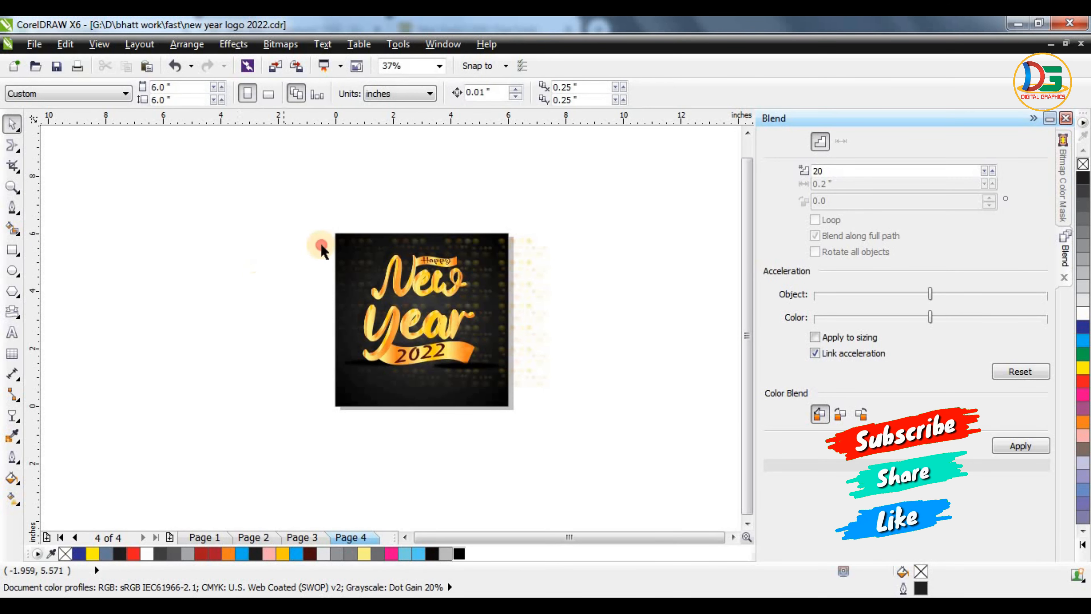
# - Group the golden lettering, banners and both shadows without the background or lights
pyautogui.moveTo(291, 239); pyautogui.dragTo(502, 376)
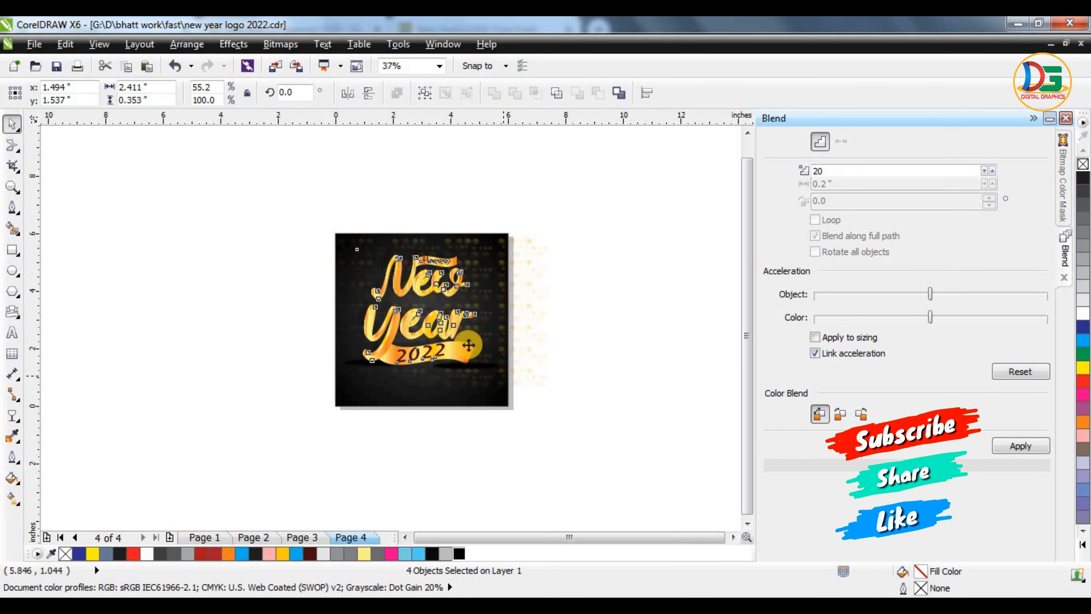
pyautogui.hotkey('ctrl', 'g')
pyautogui.scroll(2, 449, 342)
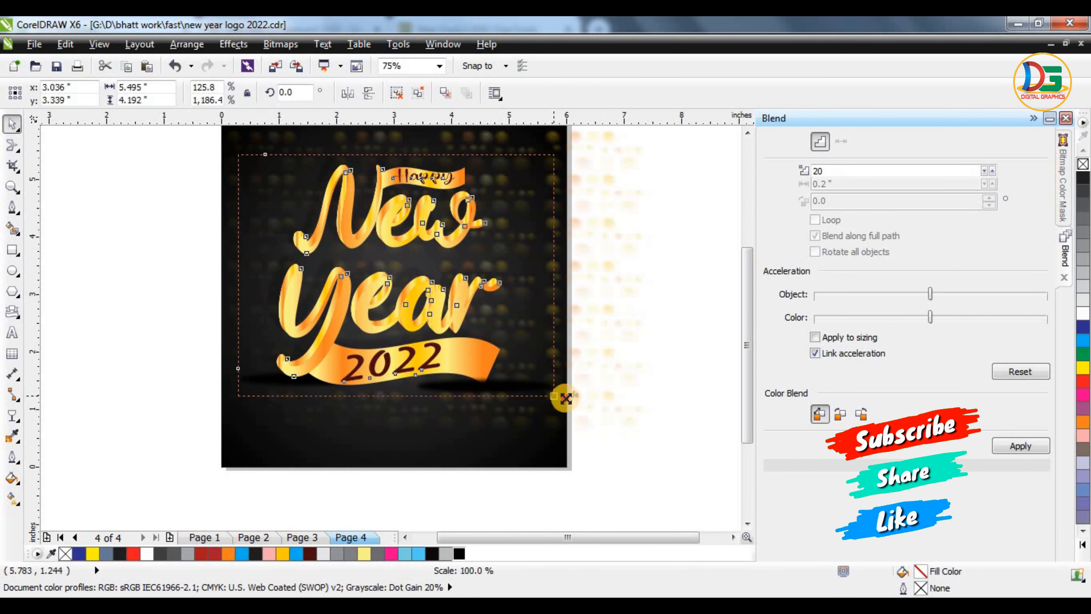
pyautogui.click(689, 307)
# - Add a 24 pt text line near the page's lower edge reading "Digital Graphics" followed by the designer's full name
pyautogui.press('F8')
pyautogui.click(385, 445)
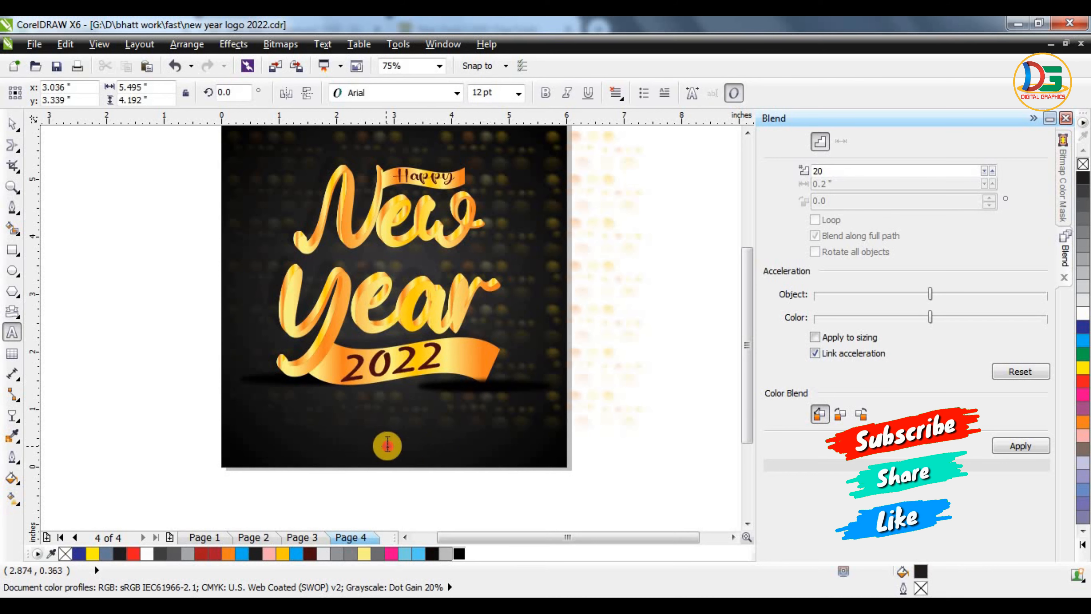
pyautogui.click(420, 450)
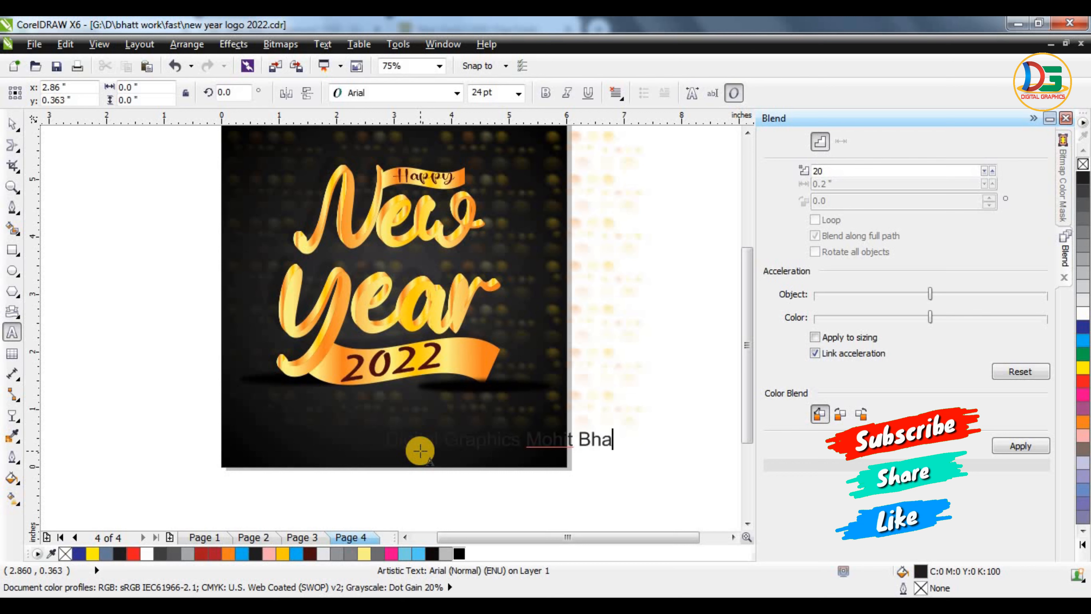
pyautogui.write('tt')
pyautogui.click(8, 121)
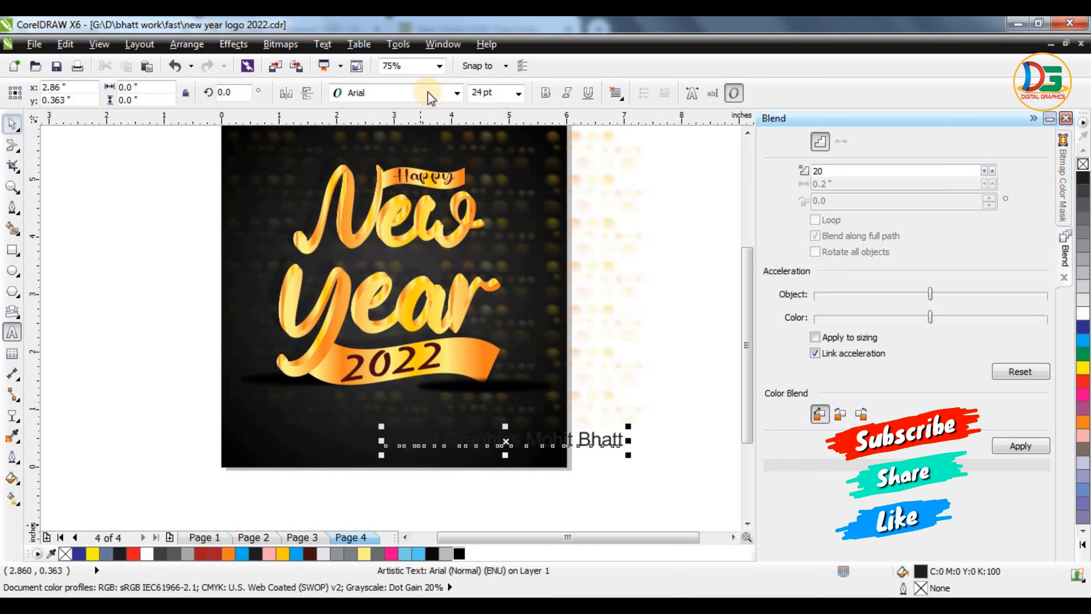
# - Set the credit line in Franklin Gothic Medium Cond, move it beneath the 2022 banner, and fill it pale yellow
pyautogui.click(419, 93)
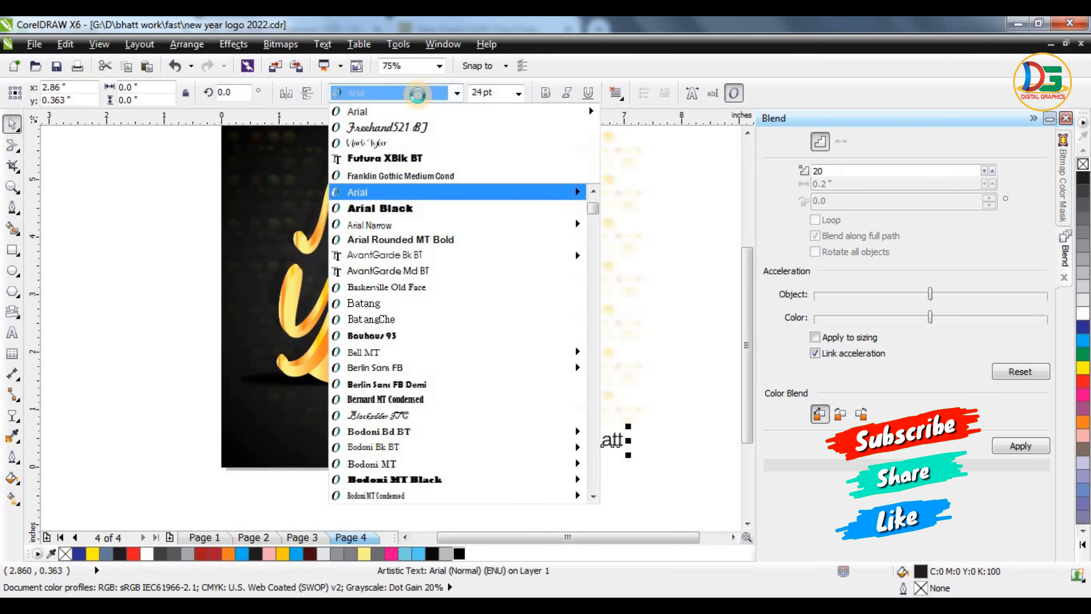
pyautogui.click(417, 176)
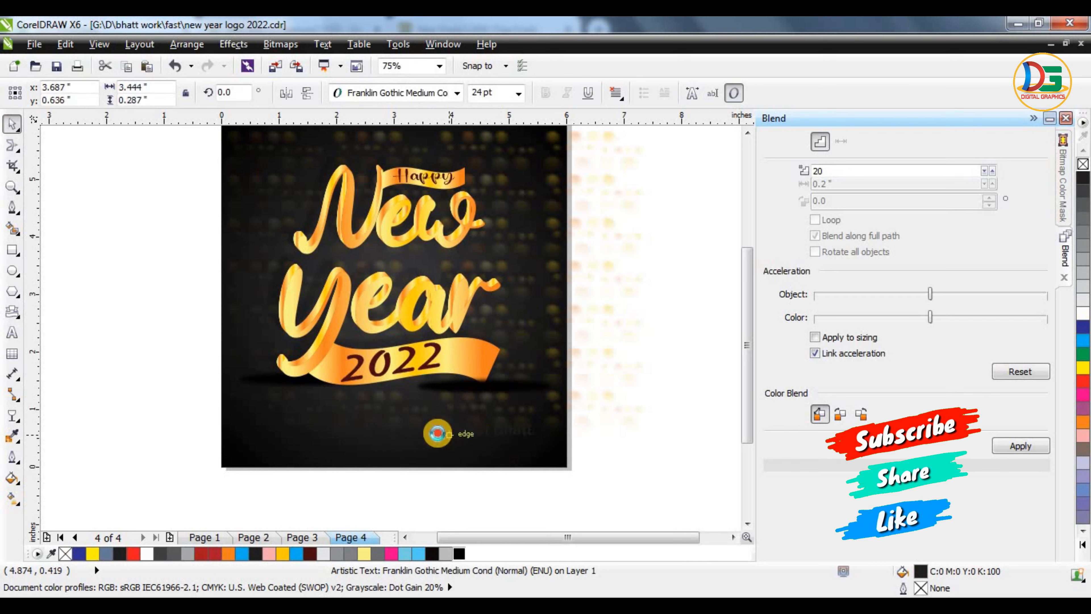
pyautogui.click(364, 553)
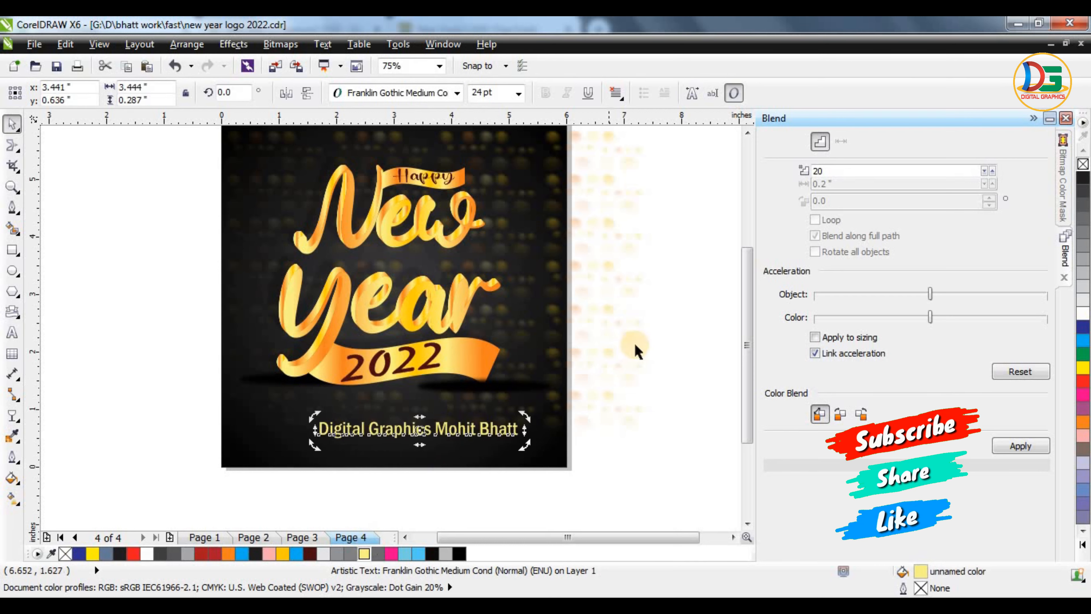
# - Fill the credit line with 70% Black and shrink it proportionally to about 16 pt
pyautogui.click(324, 553)
pyautogui.click(378, 553)
pyautogui.moveTo(492, 434); pyautogui.dragTo(463, 398)
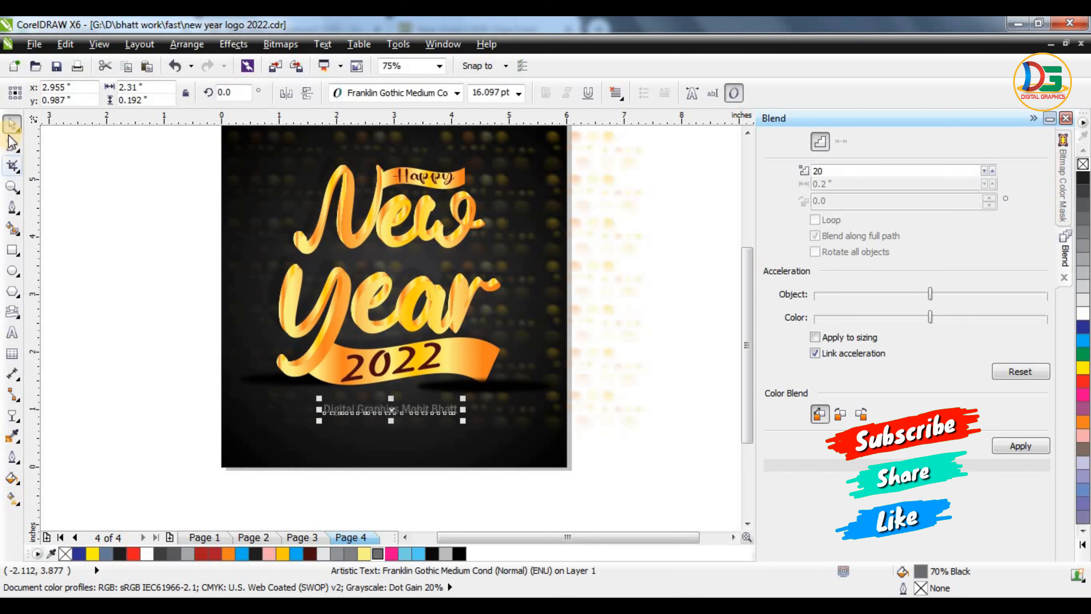
# - Widen the credit line's letter spacing until the text is about 3.96 inches wide
pyautogui.click(16, 126)
pyautogui.click(13, 146)
pyautogui.moveTo(465, 421); pyautogui.dragTo(558, 420)
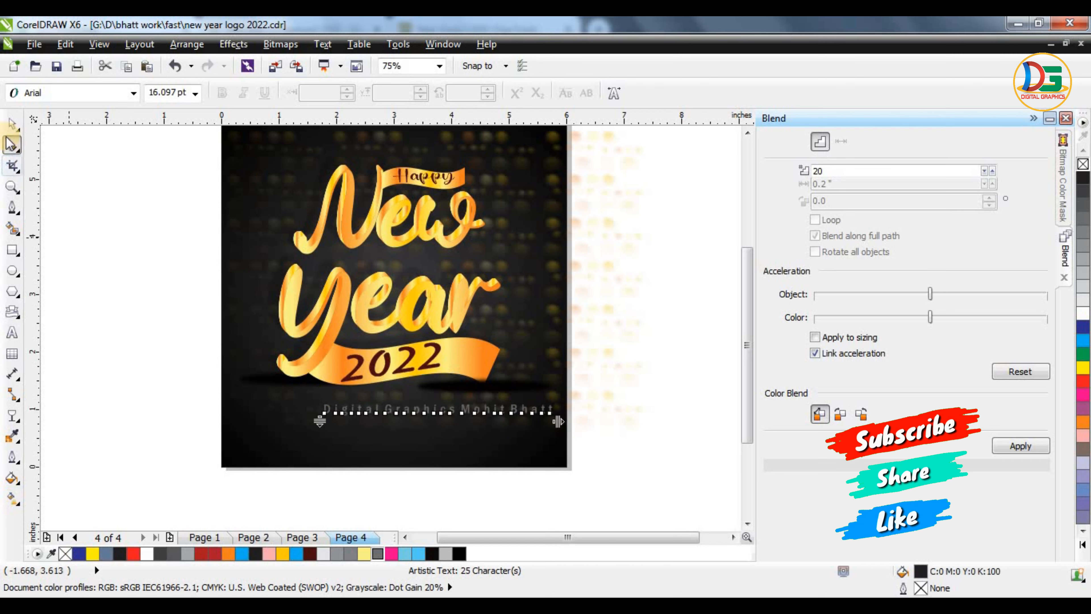
# - Place the spaced credit line just beneath the 2022 banner, with a more tightly spaced copy near the page's lower edge
pyautogui.press('space')
pyautogui.moveTo(445, 413); pyautogui.dragTo(397, 467)
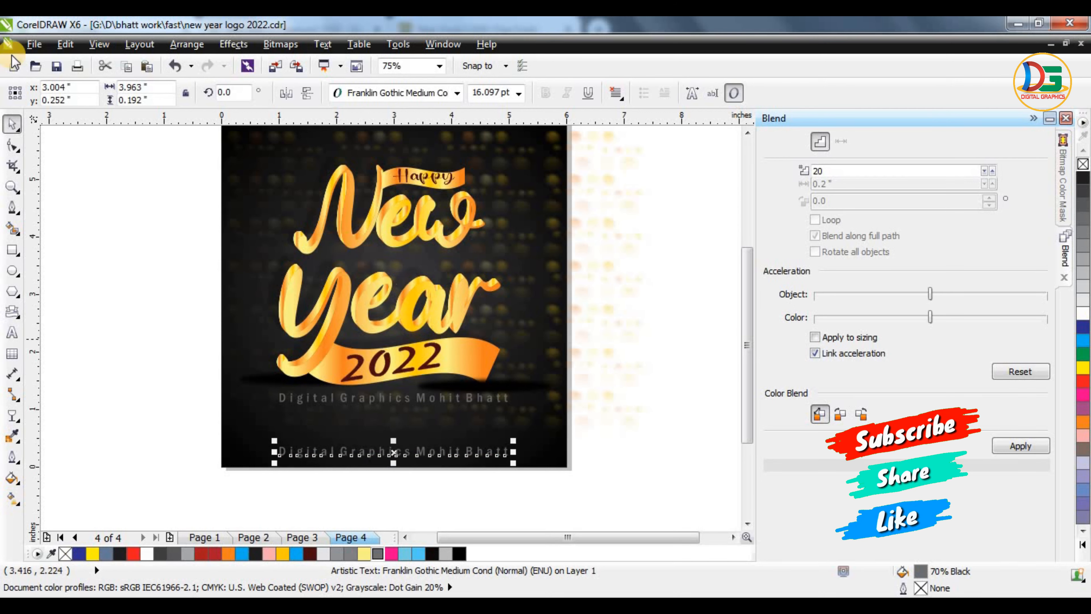
pyautogui.click(12, 145)
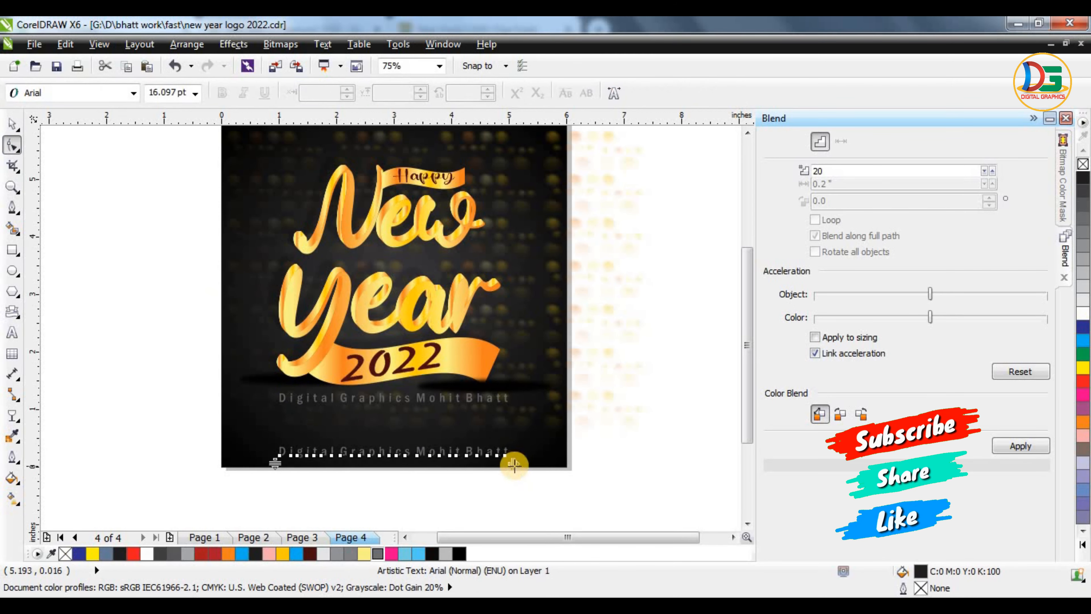
pyautogui.moveTo(515, 456); pyautogui.dragTo(414, 462)
# - Replace the lower copy's text with "Please Subscribe my Youtube Channel"
pyautogui.press('F8')
pyautogui.click(414, 451)
pyautogui.hotkey('ctrl', 'a')
pyautogui.write('Please Subscribe mu Yo')
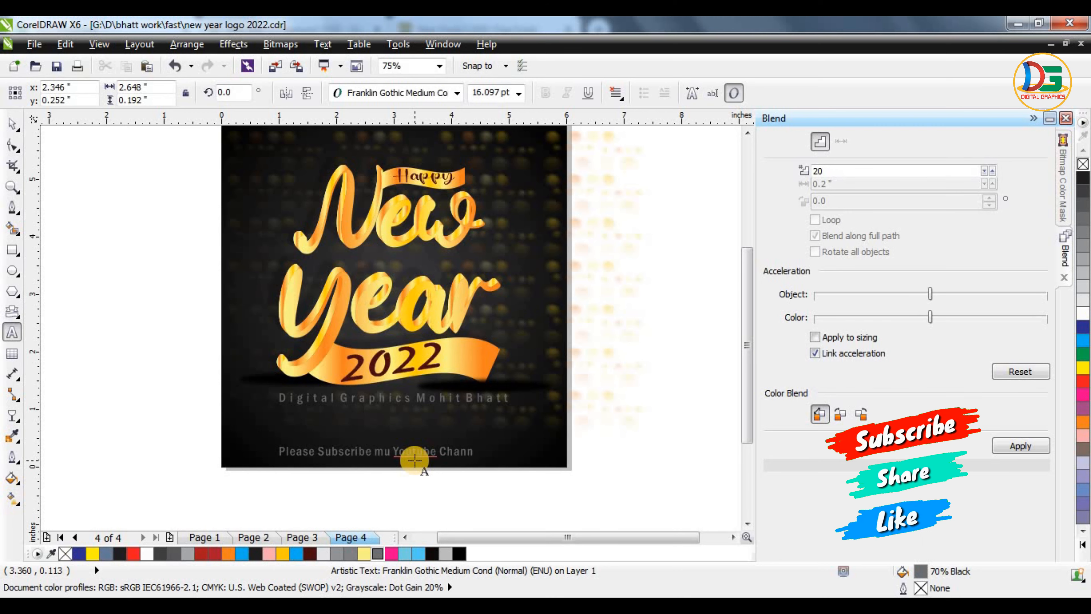
pyautogui.click(384, 458)
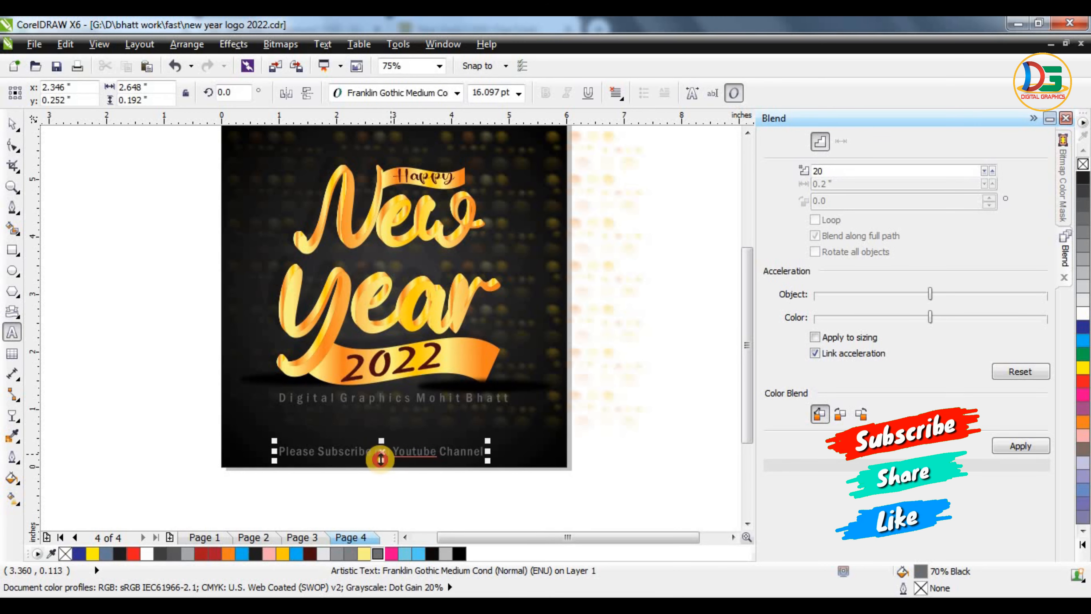
pyautogui.scroll(1, 379, 462)
pyautogui.press('BackSpace')
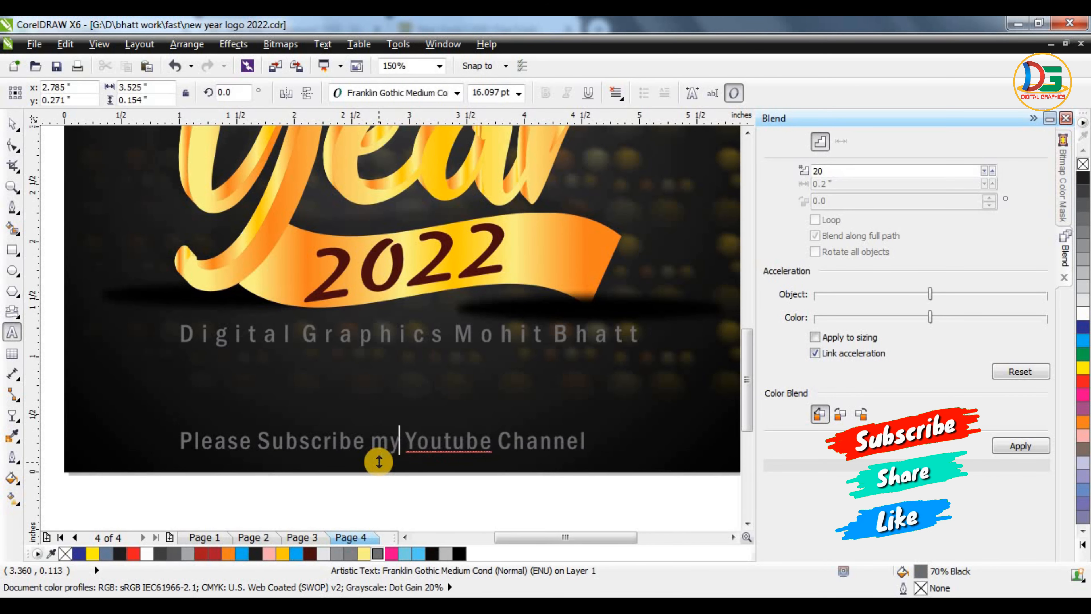
pyautogui.write('y')
pyautogui.scroll(-1, 402, 449)
# - Fill the subscribe line with 10% black, enlarge it to about 24 pt, and centre it along the page's lower edge
pyautogui.click(12, 129)
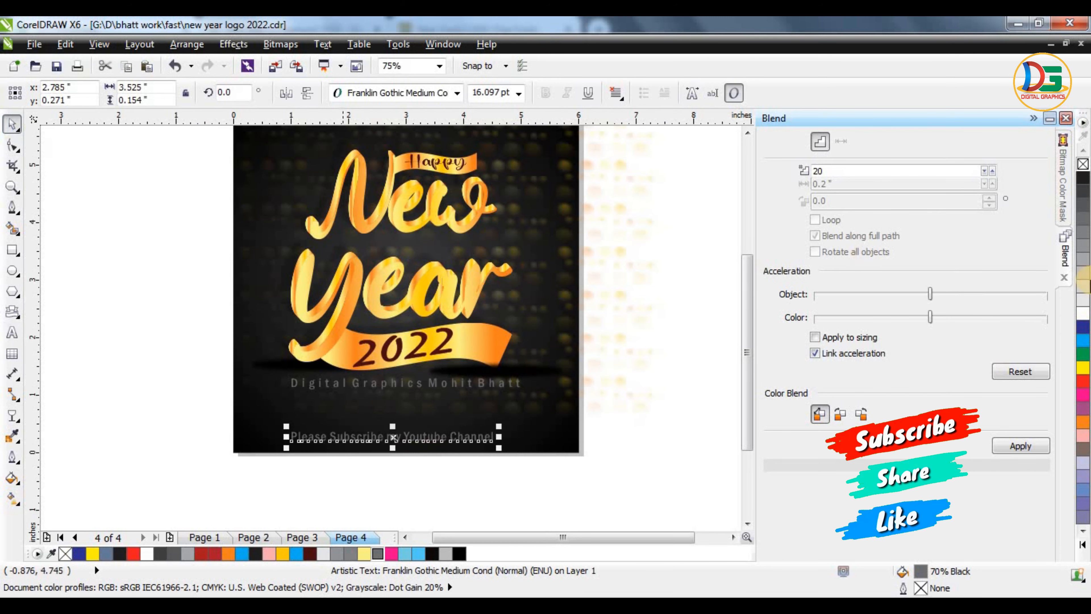
pyautogui.click(1083, 300)
pyautogui.moveTo(498, 427); pyautogui.dragTo(547, 423)
pyautogui.moveTo(421, 436); pyautogui.dragTo(441, 450)
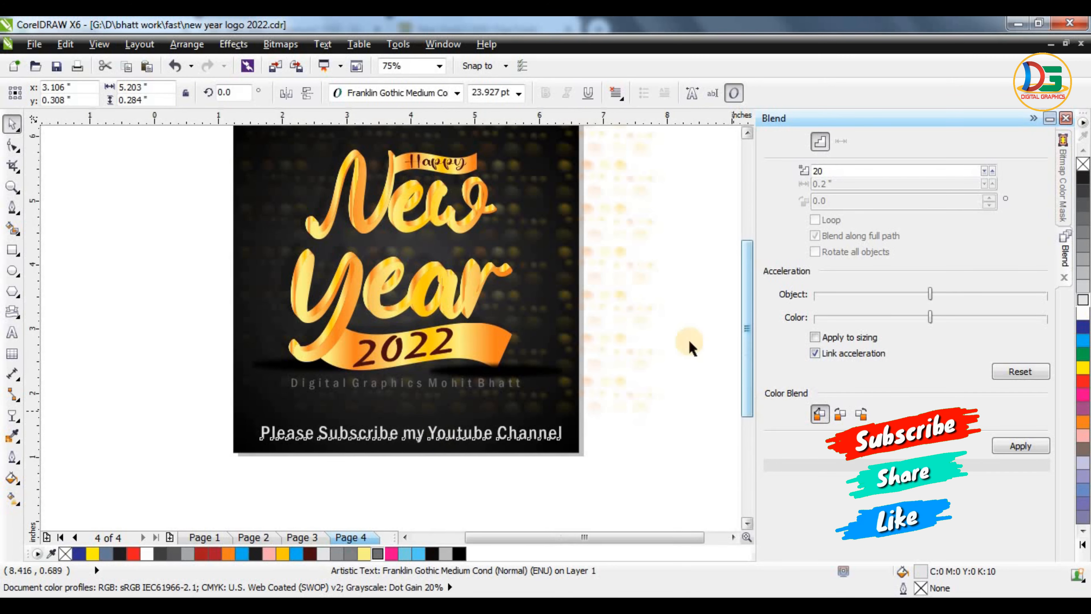
pyautogui.scroll(1, 689, 346)
pyautogui.click(643, 283)
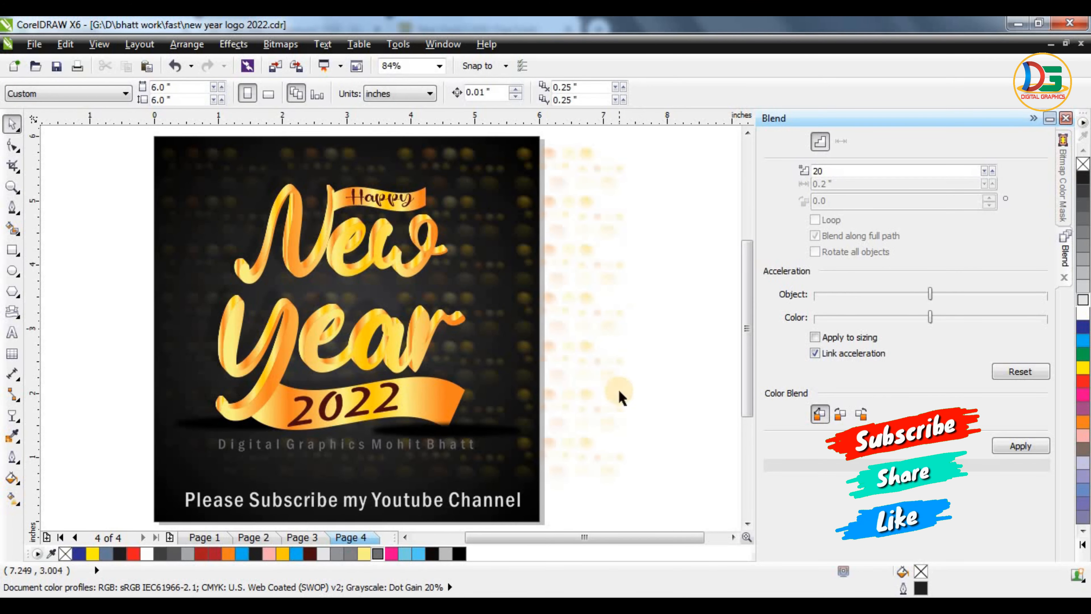